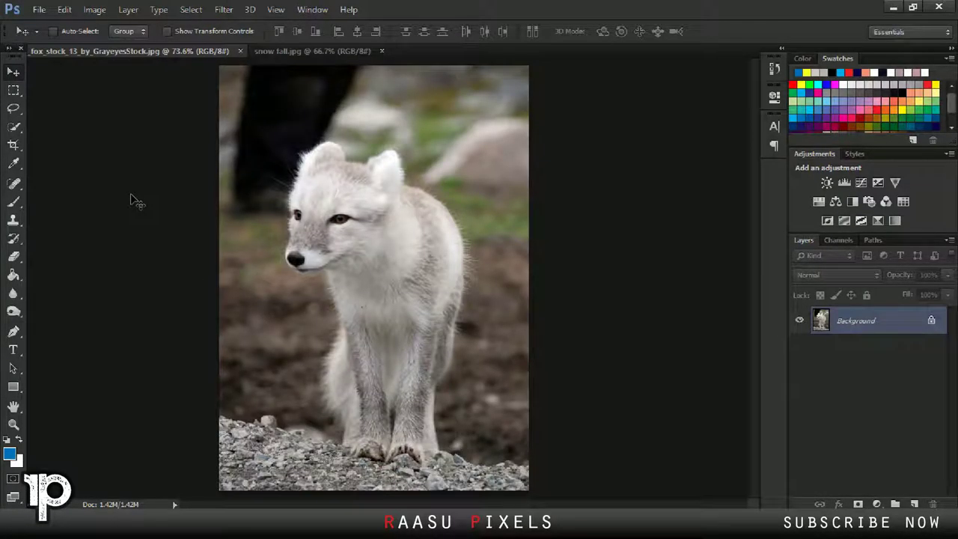
Duplicate the fox photo's Background layer as 'Background copy'
{"action": "right_click", "coordinate": [853, 322]}
{"action": "left_click", "coordinate": [837, 346]}
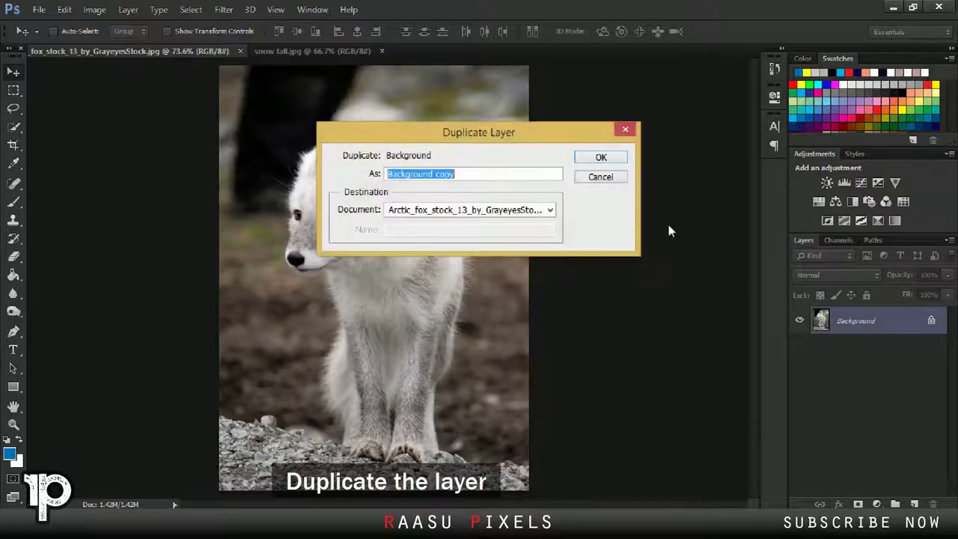
{"action": "left_click", "coordinate": [600, 158]}
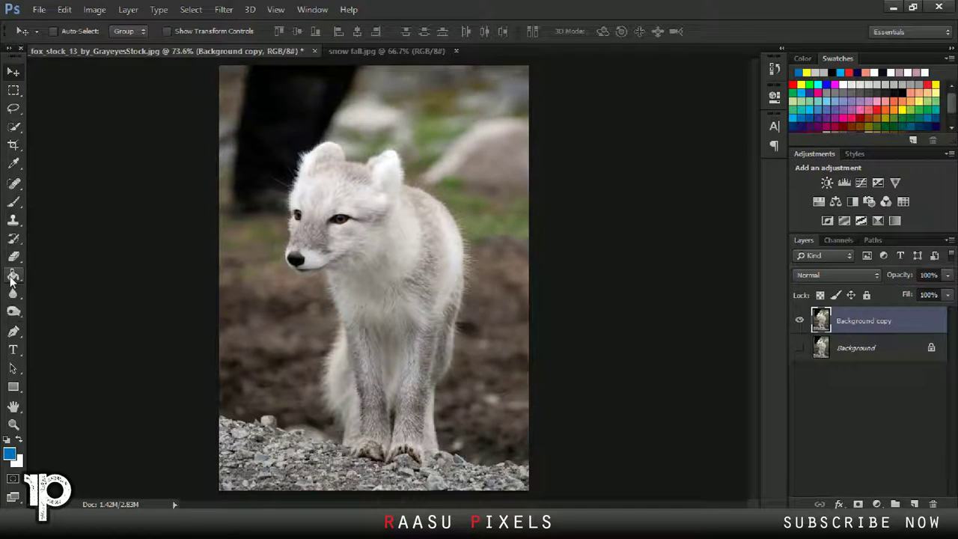
{"action": "left_click", "coordinate": [14, 330]}
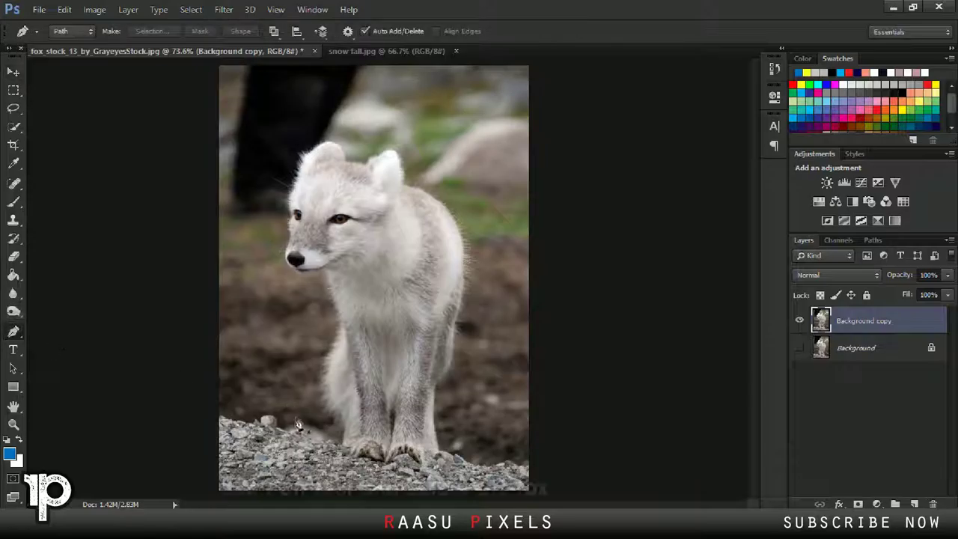
Start the Pen path at the rocks' left edge and trace up around the fox's head and ear
{"action": "scroll", "coordinate": [239, 427], "scroll_direction": "up", "scroll_amount": 2}
{"action": "scroll", "coordinate": [232, 411], "scroll_direction": "up", "scroll_amount": 2}
{"action": "scroll", "coordinate": [220, 389], "scroll_direction": "up", "scroll_amount": 2}
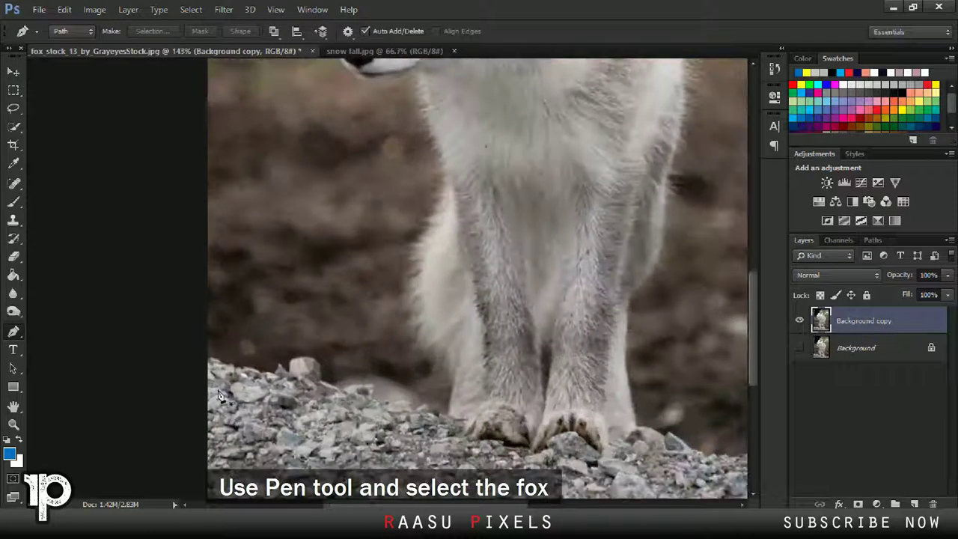
{"action": "left_click", "coordinate": [221, 359]}
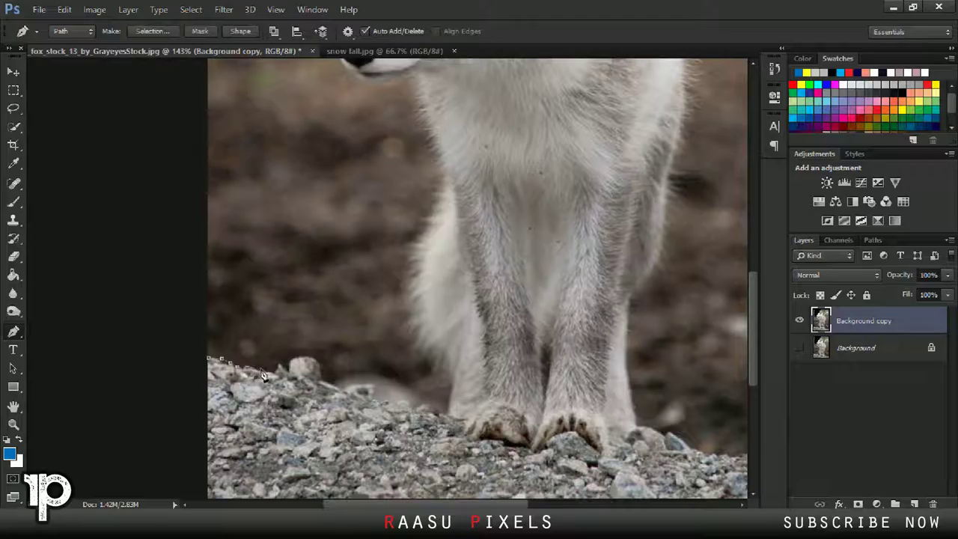
{"action": "mouse_move", "coordinate": [312, 363]}
{"action": "left_mouse_down"}
{"action": "mouse_move", "coordinate": [446, 418]}
{"action": "mouse_move", "coordinate": [418, 256]}
{"action": "mouse_move", "coordinate": [430, 222]}
{"action": "left_mouse_up"}
{"action": "scroll", "coordinate": [451, 175], "scroll_direction": "up", "scroll_amount": 3}
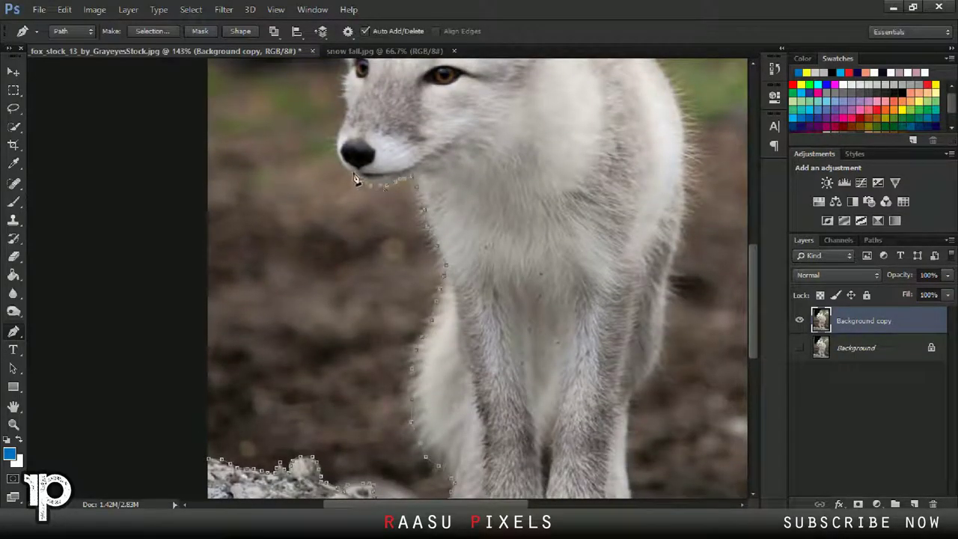
{"action": "scroll", "coordinate": [340, 137], "scroll_direction": "up", "scroll_amount": 2}
{"action": "scroll", "coordinate": [344, 187], "scroll_direction": "up", "scroll_amount": 3}
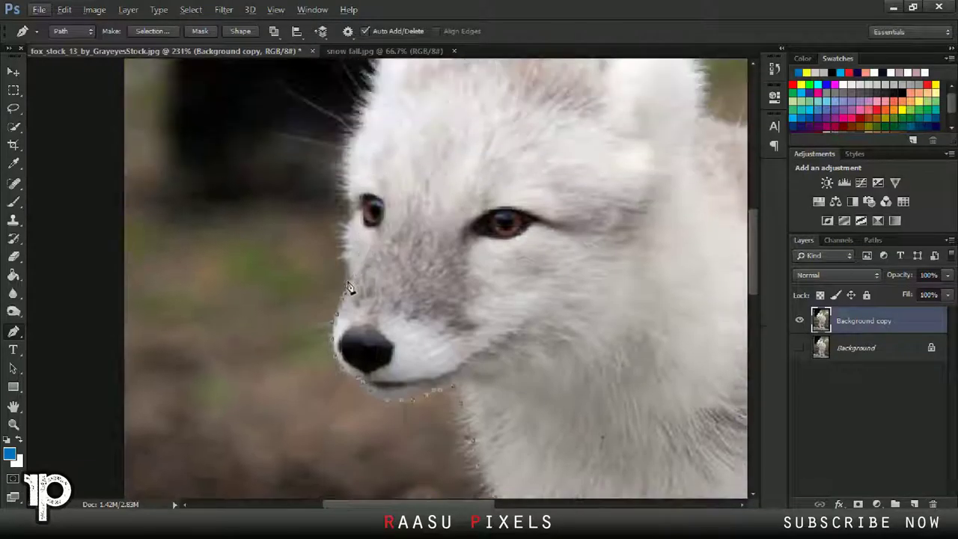
{"action": "left_click_drag", "start_coordinate": [355, 144], "coordinate": [392, 107]}
{"action": "scroll", "coordinate": [389, 127], "scroll_direction": "up", "scroll_amount": 3}
{"action": "mouse_move", "coordinate": [387, 150]}
{"action": "left_mouse_down"}
{"action": "mouse_move", "coordinate": [420, 124]}
{"action": "mouse_move", "coordinate": [497, 109]}
{"action": "left_mouse_up"}
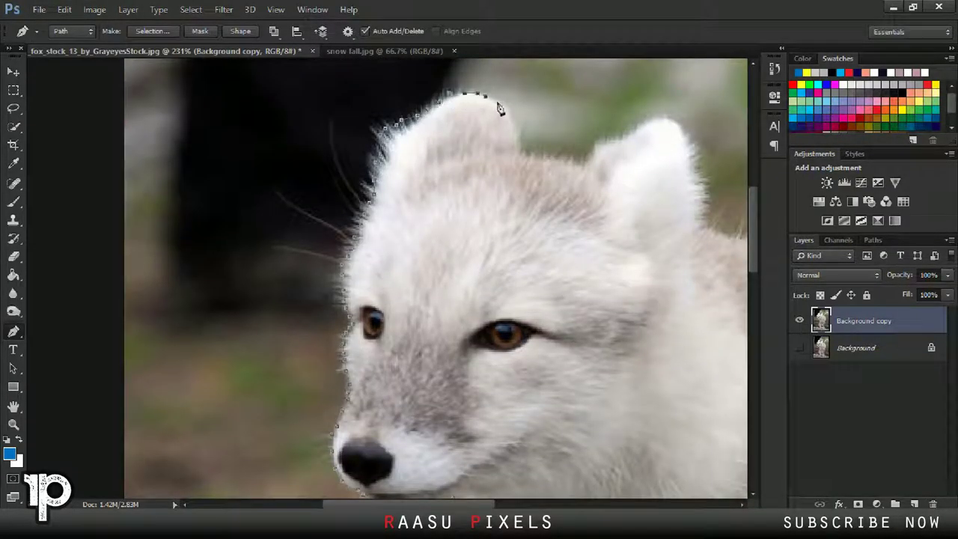
{"action": "scroll", "coordinate": [519, 224], "scroll_direction": "up", "scroll_amount": 2}
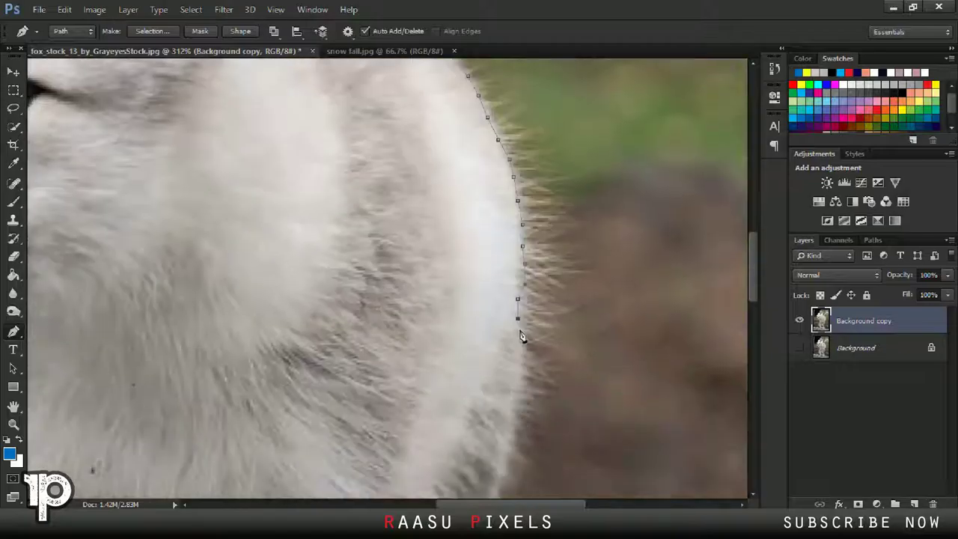
Add anchor points down the fox's fur edge and along the rock edge
{"action": "scroll", "coordinate": [514, 434], "scroll_direction": "down", "scroll_amount": 2}
{"action": "scroll", "coordinate": [483, 449], "scroll_direction": "down", "scroll_amount": 2}
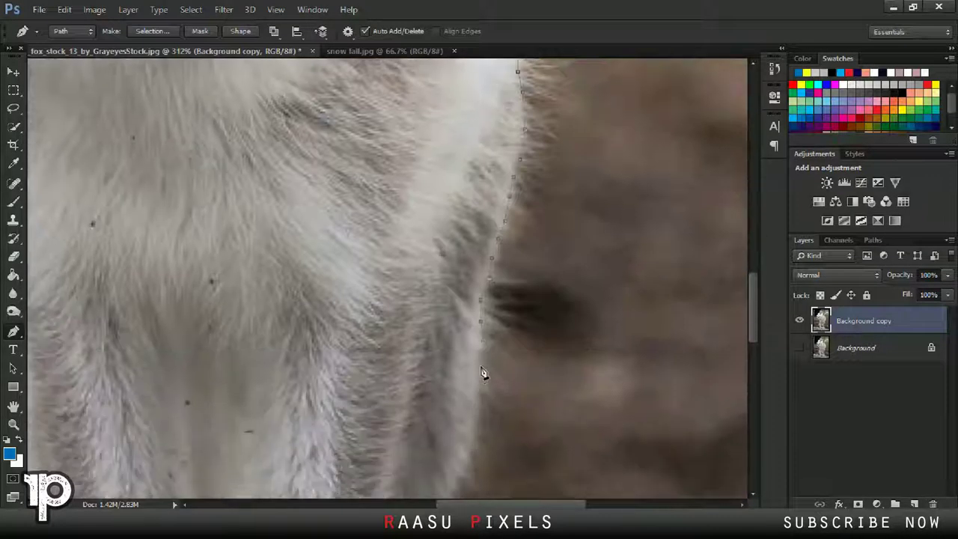
{"action": "scroll", "coordinate": [472, 373], "scroll_direction": "down", "scroll_amount": 2}
{"action": "left_click", "coordinate": [416, 414]}
{"action": "left_click", "coordinate": [405, 427]}
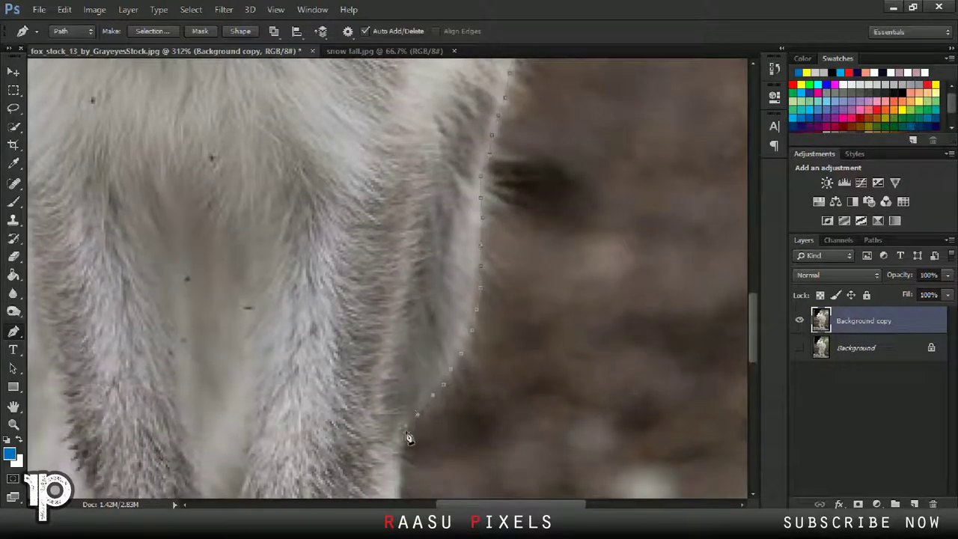
{"action": "scroll", "coordinate": [400, 412], "scroll_direction": "down", "scroll_amount": 2}
{"action": "left_click", "coordinate": [401, 324]}
{"action": "scroll", "coordinate": [399, 430], "scroll_direction": "down", "scroll_amount": 2}
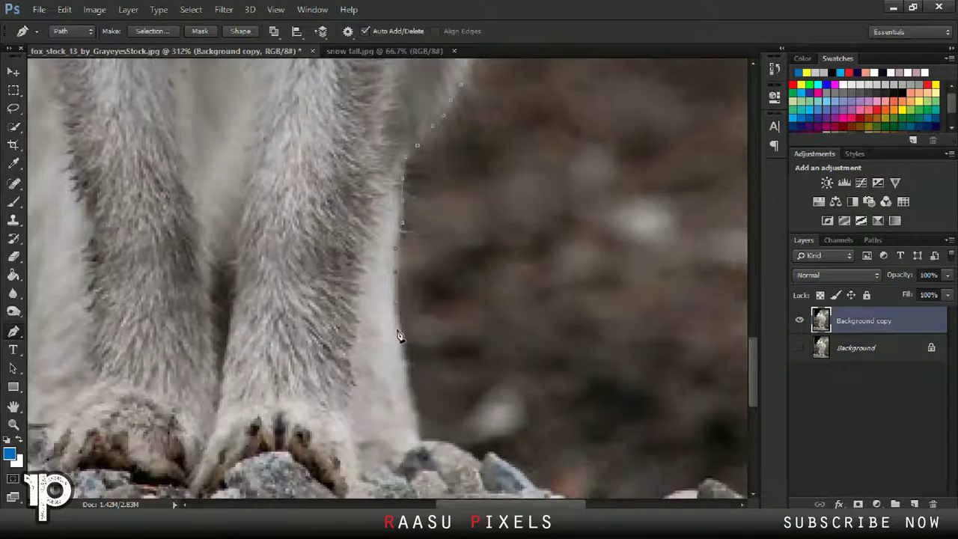
{"action": "left_click", "coordinate": [446, 443]}
{"action": "left_click", "coordinate": [467, 450]}
{"action": "left_click", "coordinate": [478, 455]}
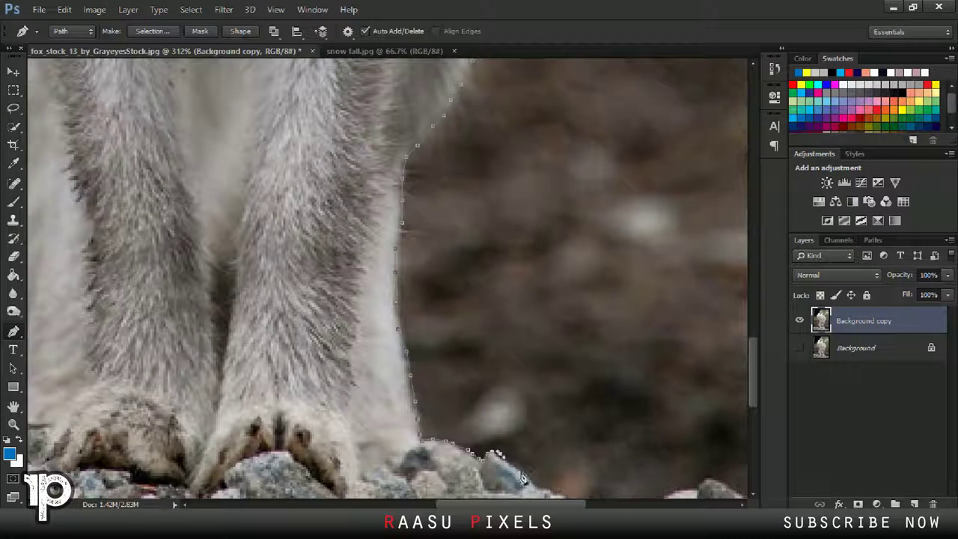
{"action": "scroll", "coordinate": [523, 478], "scroll_direction": "down", "scroll_amount": 2}
Extend the path along the rocks to the right edge, around the bottom, and close it
{"action": "left_click", "coordinate": [636, 393]}
{"action": "left_click", "coordinate": [681, 385]}
{"action": "left_click", "coordinate": [737, 396]}
{"action": "scroll", "coordinate": [740, 419], "scroll_direction": "down", "scroll_amount": 3}
{"action": "left_click", "coordinate": [266, 446]}
{"action": "left_click", "coordinate": [227, 432]}
{"action": "left_click", "coordinate": [243, 383]}
{"action": "left_click", "coordinate": [263, 320]}
{"action": "scroll", "coordinate": [314, 299], "scroll_direction": "down", "scroll_amount": 2}
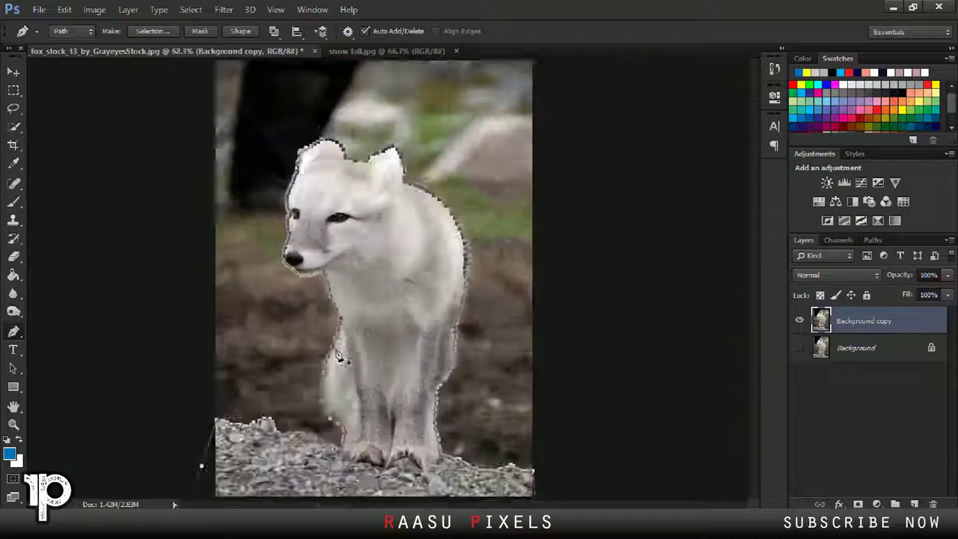
{"action": "right_click", "coordinate": [385, 245]}
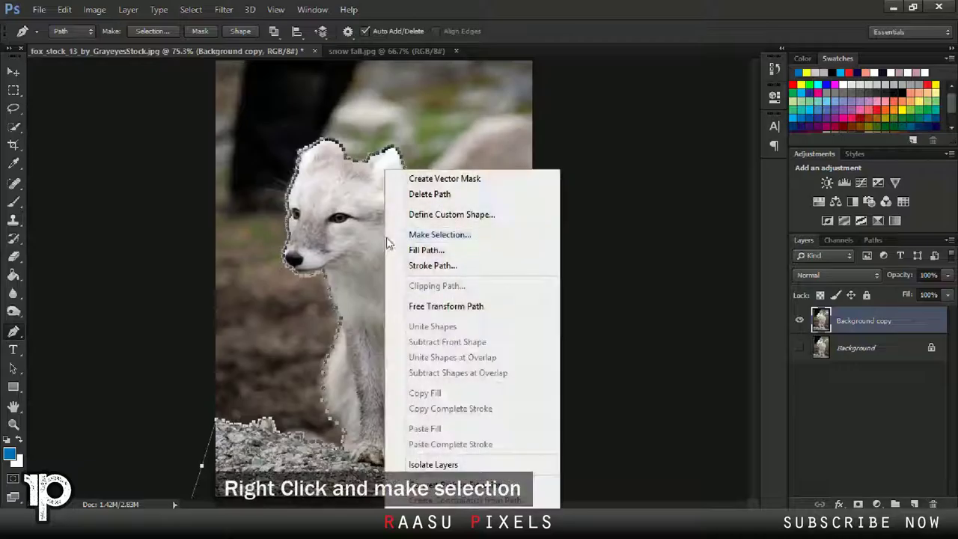
Turn the fox path into a selection and duplicate Background copy as Background copy 2
{"action": "left_click", "coordinate": [407, 233]}
{"action": "left_click", "coordinate": [551, 149]}
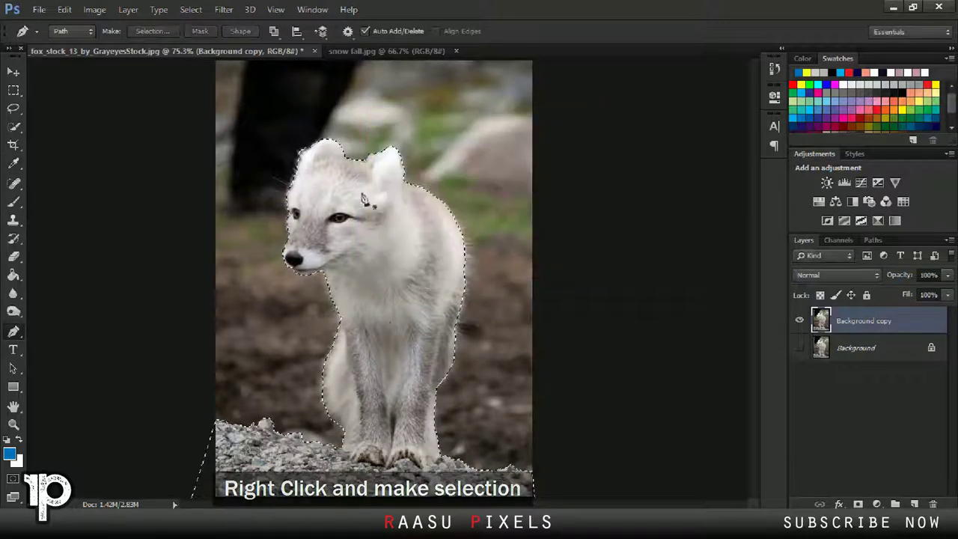
{"action": "left_click", "coordinate": [13, 72]}
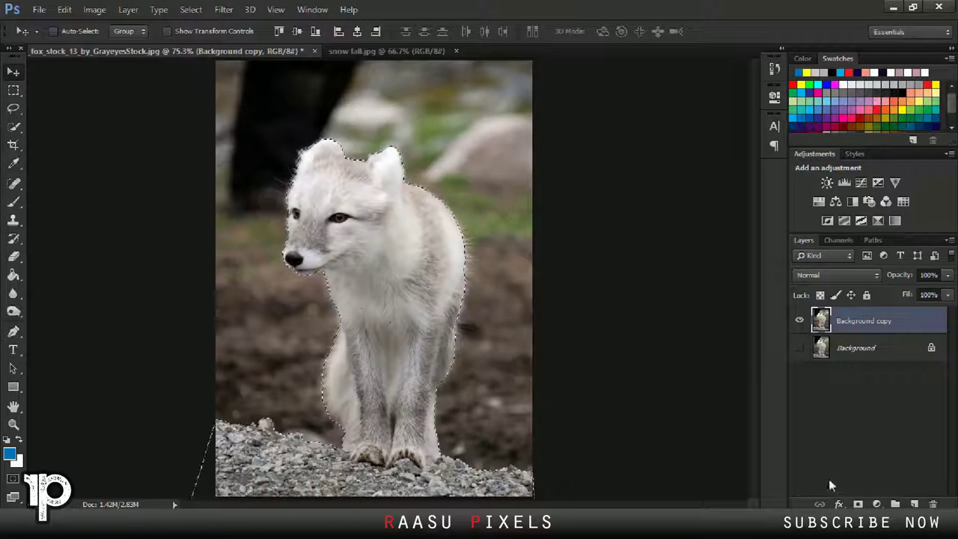
{"action": "right_click", "coordinate": [870, 322]}
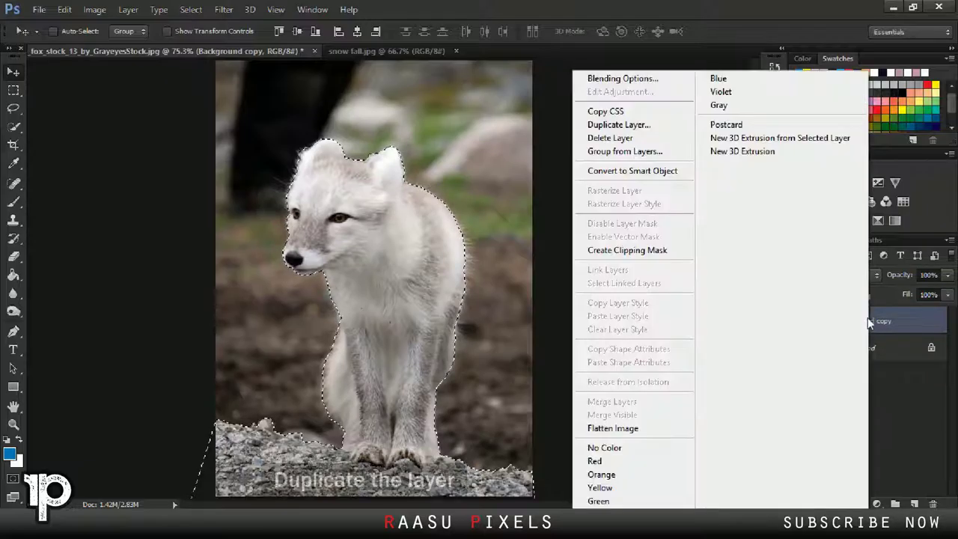
{"action": "left_click", "coordinate": [598, 124]}
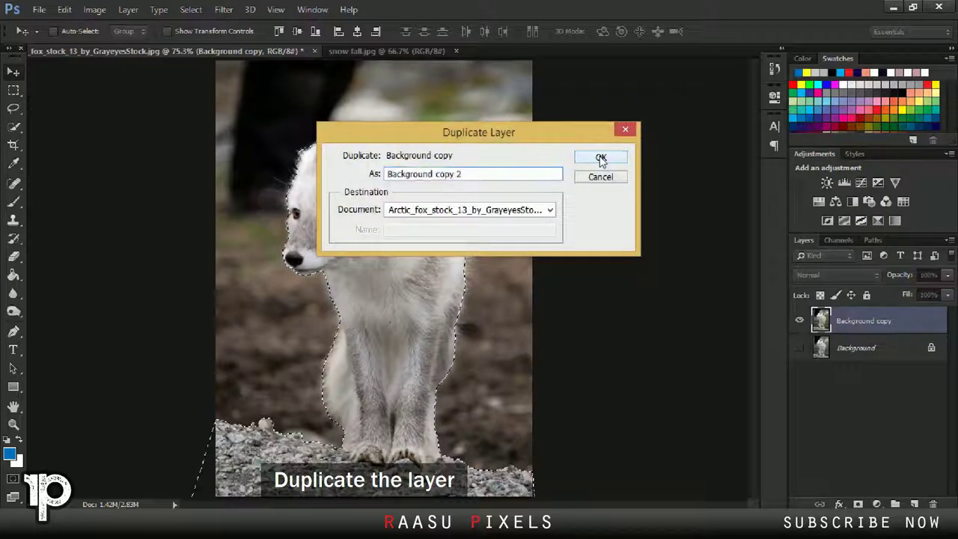
{"action": "left_click", "coordinate": [600, 157]}
Mask the new layer to the fox selection, hide Background copy, and rename the layer 'Fox'
{"action": "left_click", "coordinate": [857, 504]}
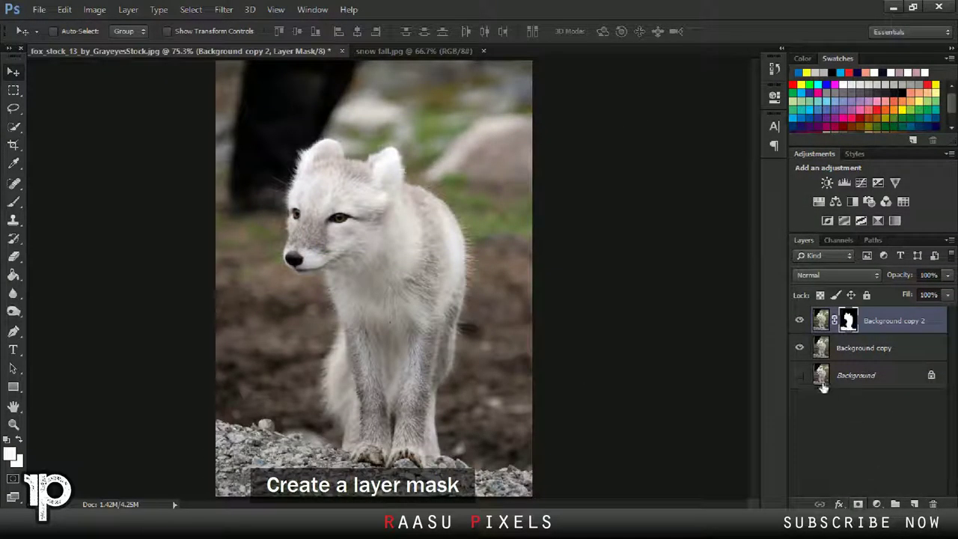
{"action": "left_click", "coordinate": [800, 349]}
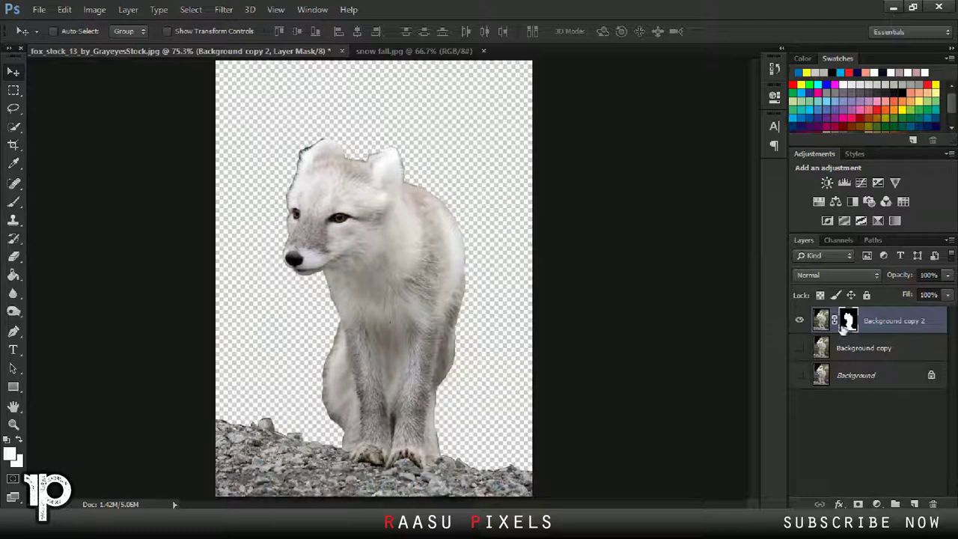
{"action": "double_click", "coordinate": [897, 321]}
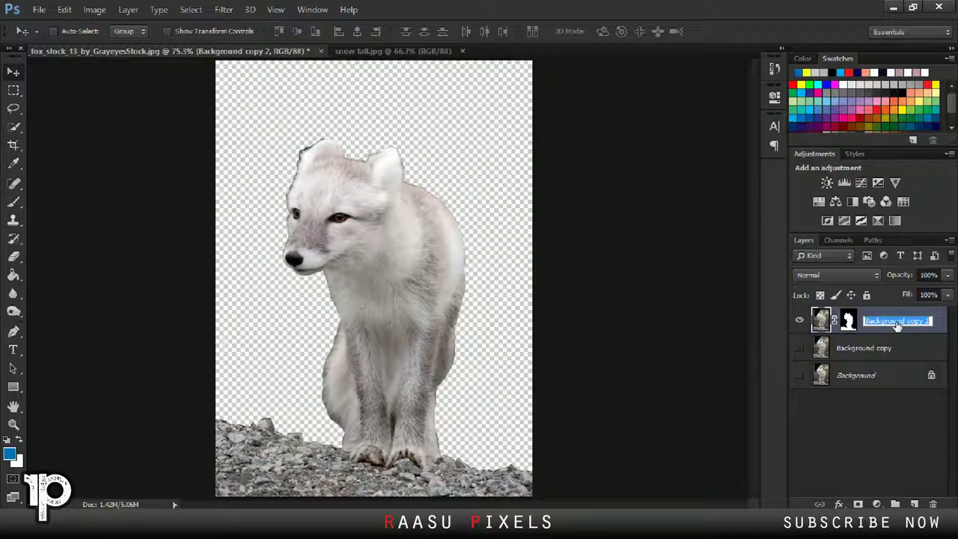
{"action": "type", "text": "F"}
{"action": "key", "text": "Return"}
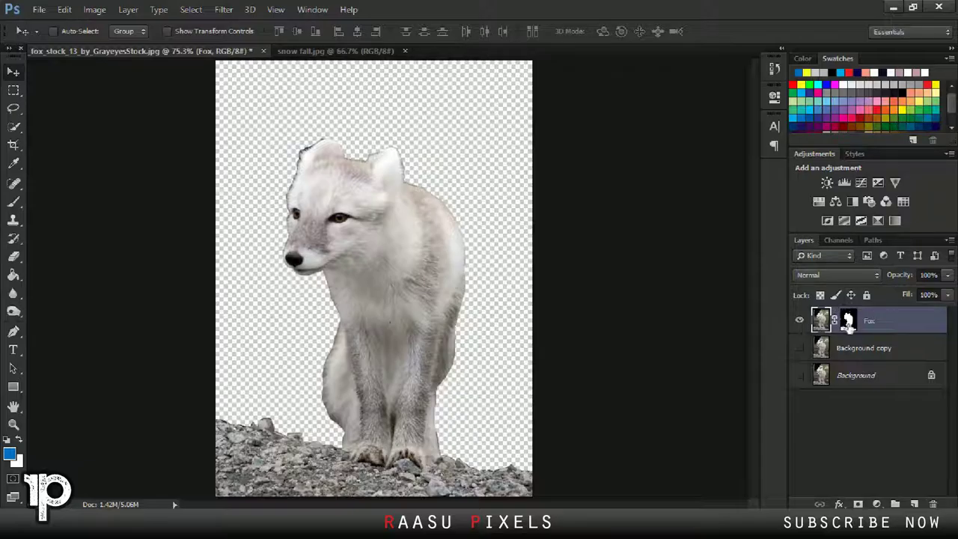
{"action": "left_click", "coordinate": [847, 326]}
In Refine Mask, brush the fur edges around the fox's head, ears and back
{"action": "right_click", "coordinate": [848, 327]}
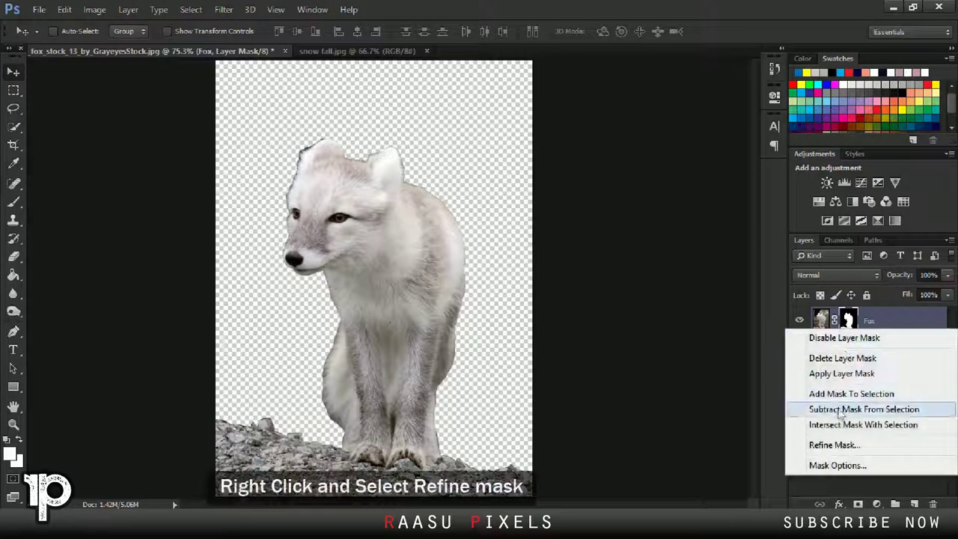
{"action": "left_click", "coordinate": [834, 445]}
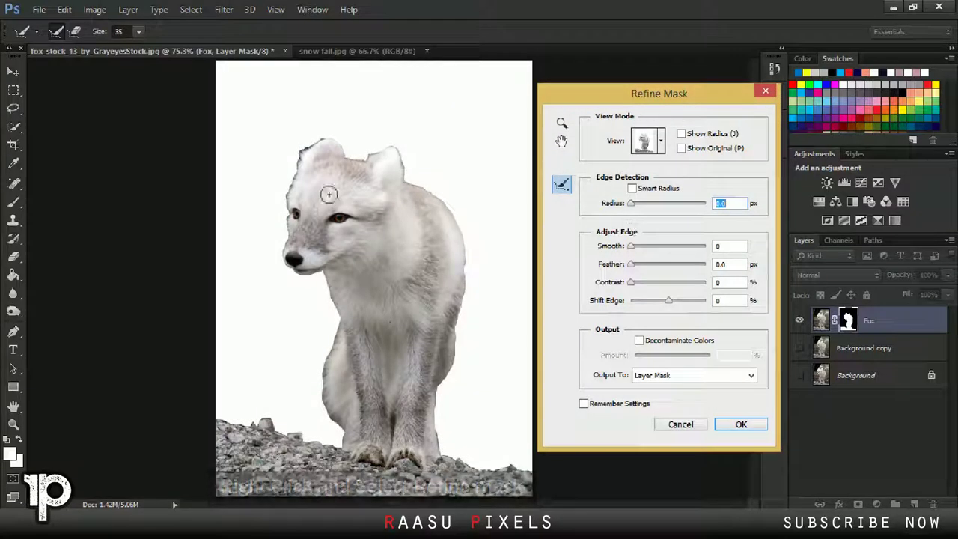
{"action": "mouse_move", "coordinate": [291, 187]}
{"action": "left_mouse_down"}
{"action": "mouse_move", "coordinate": [327, 156]}
{"action": "mouse_move", "coordinate": [282, 209]}
{"action": "mouse_move", "coordinate": [351, 316]}
{"action": "mouse_move", "coordinate": [344, 460]}
{"action": "left_mouse_up"}
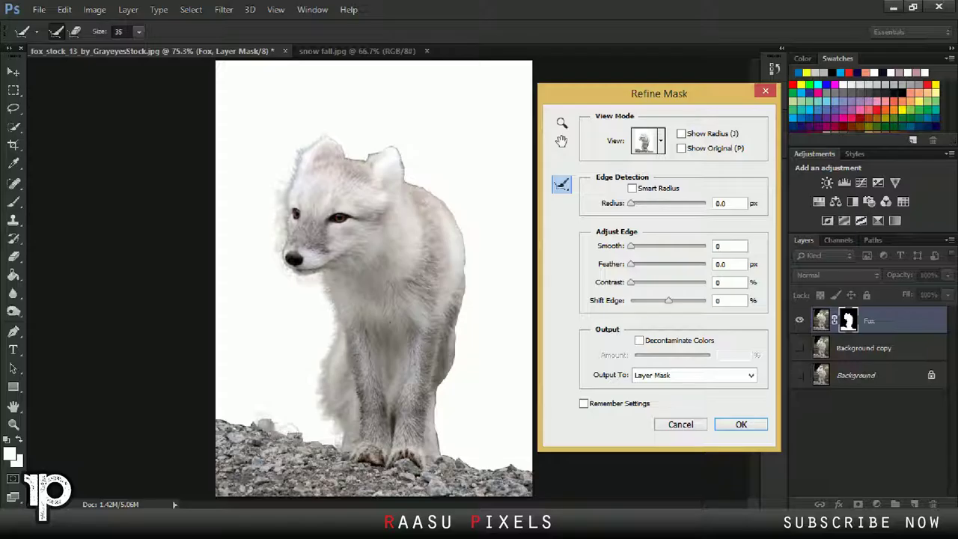
{"action": "left_click_drag", "start_coordinate": [342, 153], "coordinate": [377, 166]}
{"action": "key", "text": "ctrl+plus"}
{"action": "mouse_move", "coordinate": [374, 214]}
{"action": "left_mouse_down"}
{"action": "mouse_move", "coordinate": [398, 199]}
{"action": "mouse_move", "coordinate": [474, 285]}
{"action": "left_mouse_up"}
Refine the fur down the fox's back and right edge with a size 15 brush
{"action": "scroll", "coordinate": [474, 285], "scroll_direction": "down", "scroll_amount": 3}
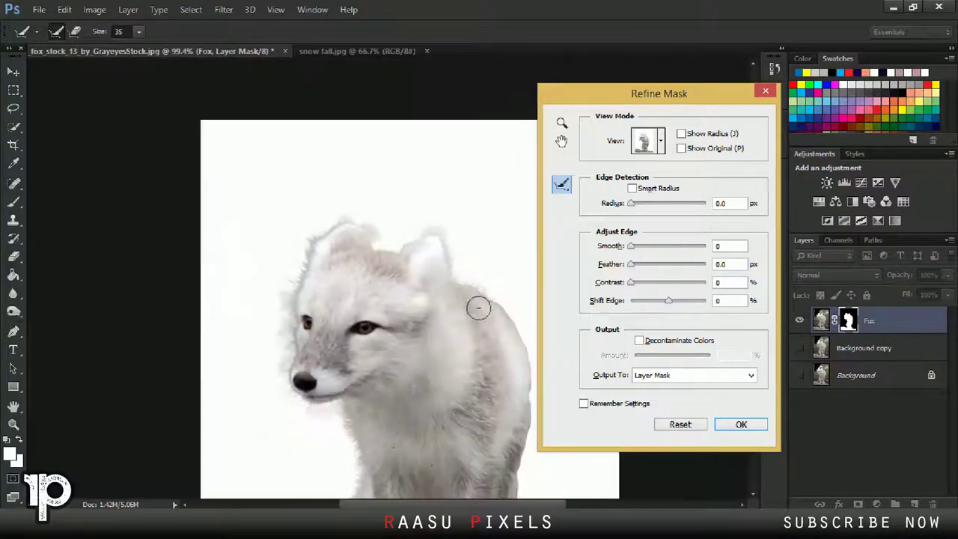
{"action": "scroll", "coordinate": [479, 310], "scroll_direction": "up", "scroll_amount": 3}
{"action": "left_click_drag", "start_coordinate": [417, 327], "coordinate": [447, 384]}
{"action": "scroll", "coordinate": [448, 351], "scroll_direction": "down", "scroll_amount": 3}
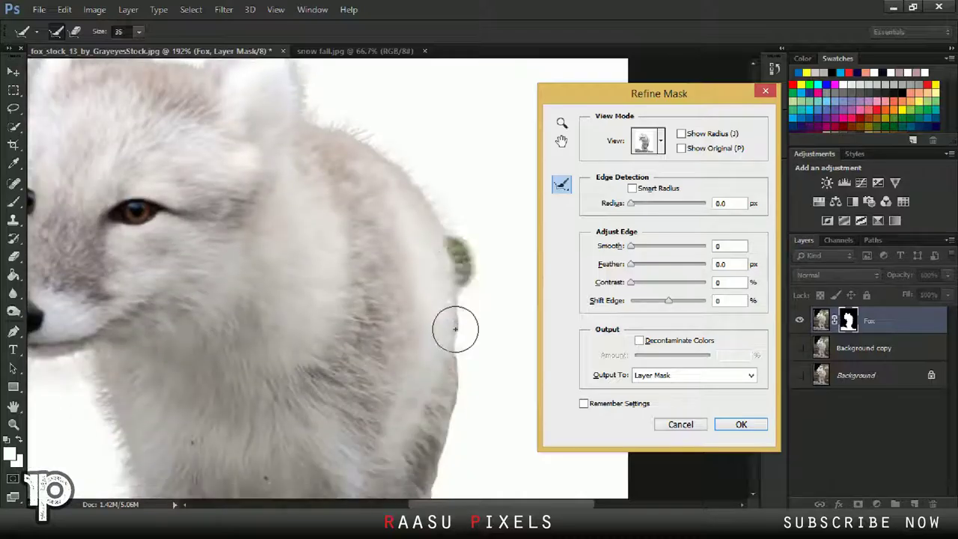
{"action": "scroll", "coordinate": [453, 321], "scroll_direction": "down", "scroll_amount": 3}
{"action": "scroll", "coordinate": [449, 330], "scroll_direction": "down", "scroll_amount": 2}
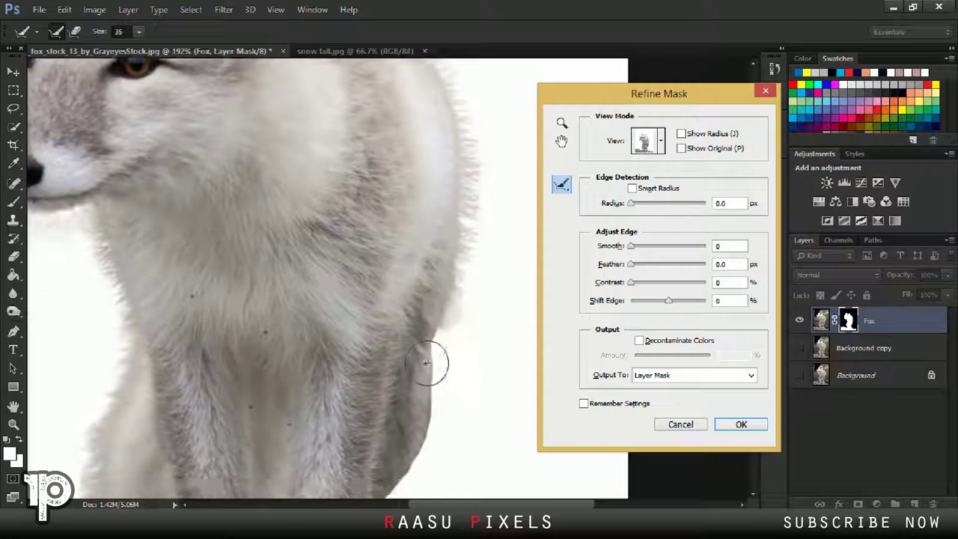
{"action": "scroll", "coordinate": [430, 351], "scroll_direction": "down", "scroll_amount": 1}
{"action": "scroll", "coordinate": [431, 326], "scroll_direction": "down", "scroll_amount": 2}
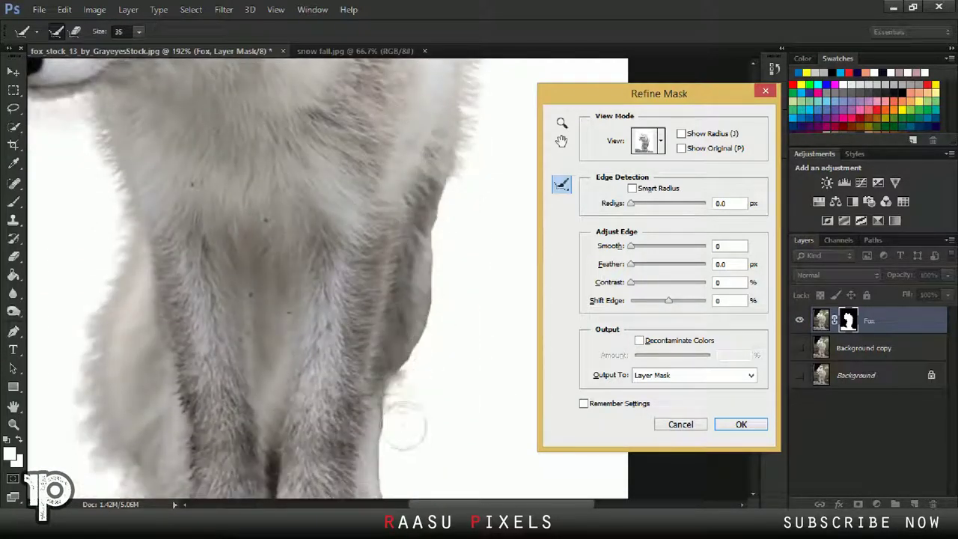
{"action": "scroll", "coordinate": [416, 417], "scroll_direction": "down", "scroll_amount": 1}
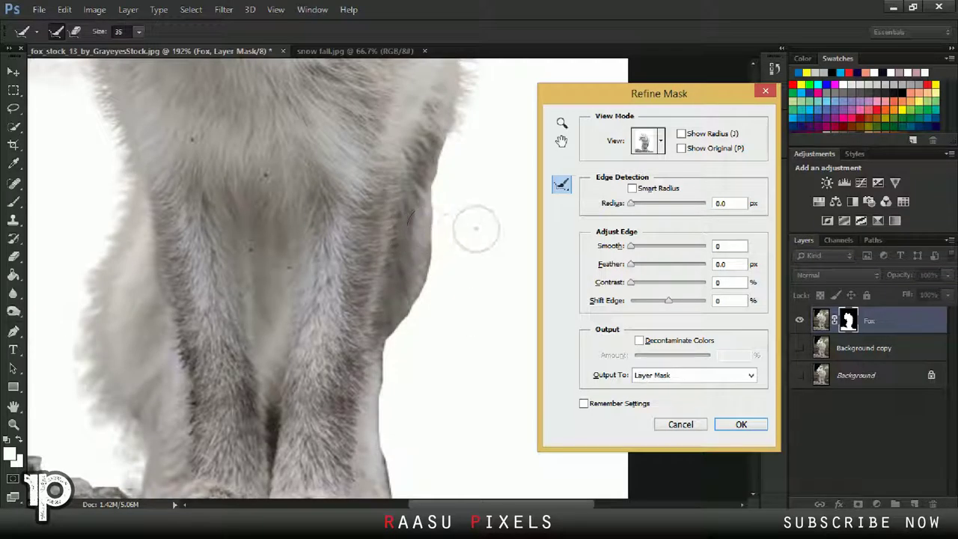
{"action": "key", "text": "bracketleft"}
{"action": "key", "text": "bracketleft"}
{"action": "left_click_drag", "start_coordinate": [444, 143], "coordinate": [438, 251]}
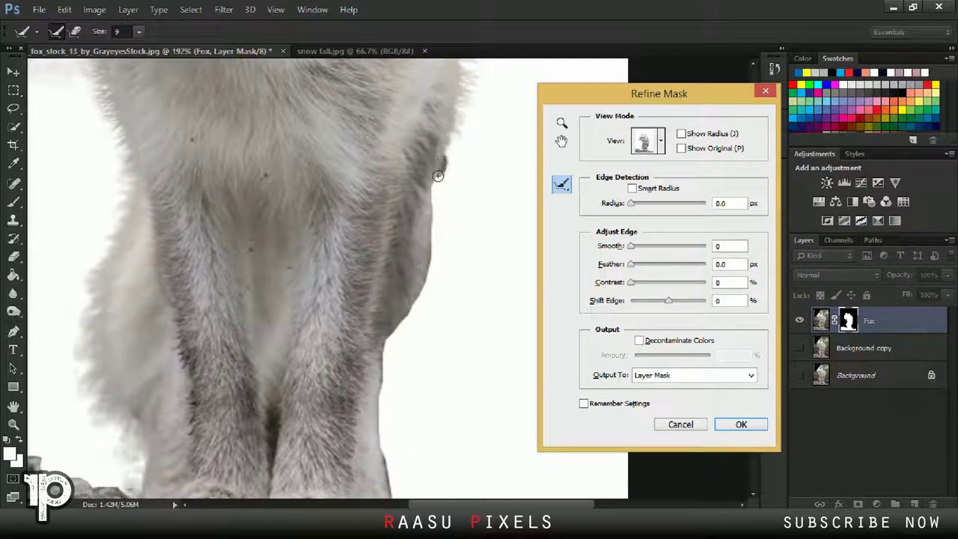
Apply the refined mask to the Fox layer
{"action": "scroll", "coordinate": [426, 232], "scroll_direction": "down", "scroll_amount": 2}
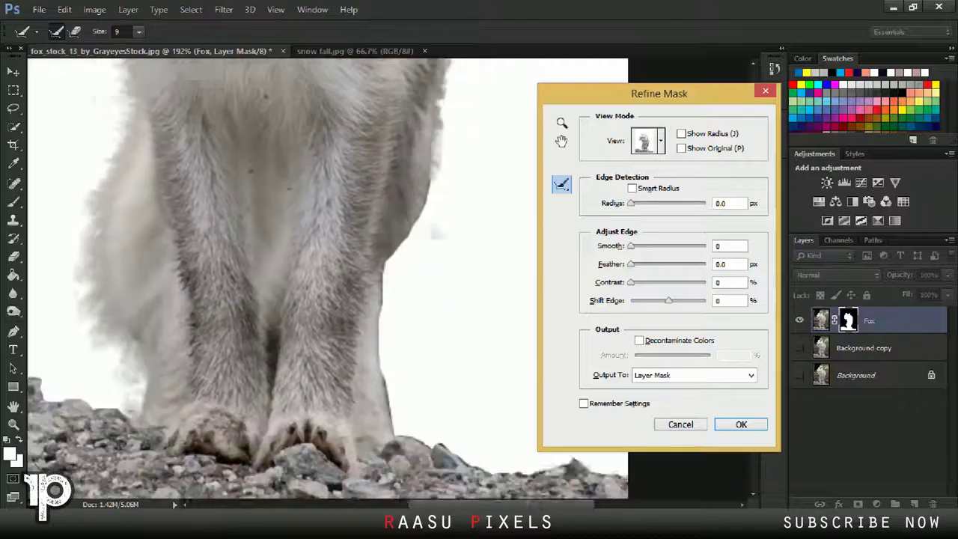
{"action": "scroll", "coordinate": [411, 221], "scroll_direction": "down", "scroll_amount": 2}
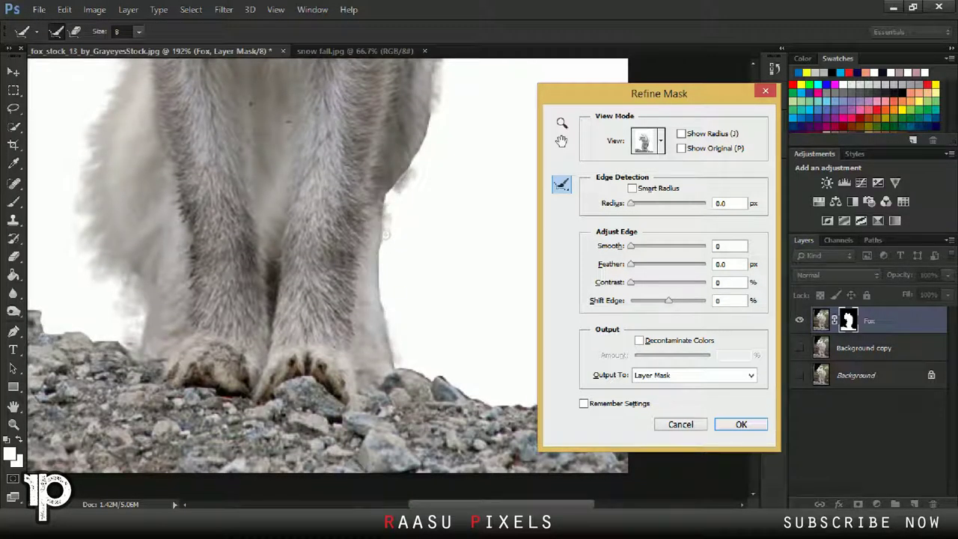
{"action": "scroll", "coordinate": [154, 220], "scroll_direction": "down", "scroll_amount": 1}
{"action": "scroll", "coordinate": [153, 225], "scroll_direction": "down", "scroll_amount": 1}
{"action": "scroll", "coordinate": [156, 299], "scroll_direction": "down", "scroll_amount": 1}
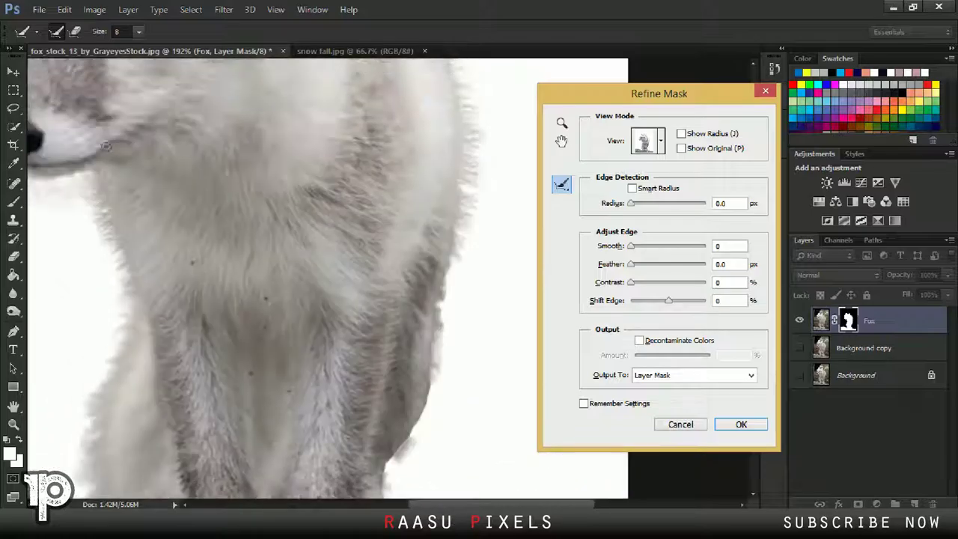
{"action": "scroll", "coordinate": [225, 262], "scroll_direction": "down", "scroll_amount": 1}
{"action": "scroll", "coordinate": [352, 247], "scroll_direction": "down", "scroll_amount": 1}
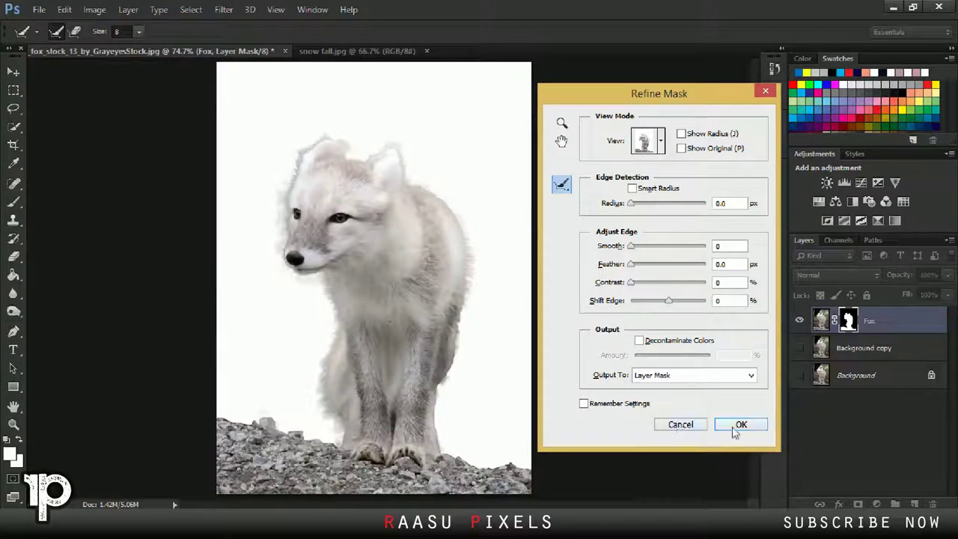
{"action": "left_click", "coordinate": [740, 424]}
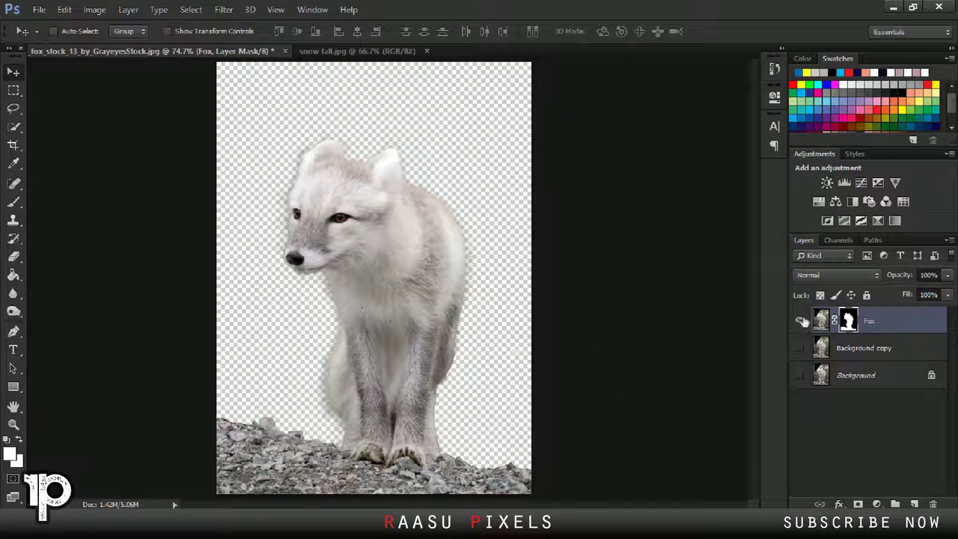
Undo a stray eraser stroke and set the foreground colour to black
{"action": "scroll", "coordinate": [448, 243], "scroll_direction": "up", "scroll_amount": 2}
{"action": "scroll", "coordinate": [417, 261], "scroll_direction": "up", "scroll_amount": 1}
{"action": "scroll", "coordinate": [257, 252], "scroll_direction": "up", "scroll_amount": 1}
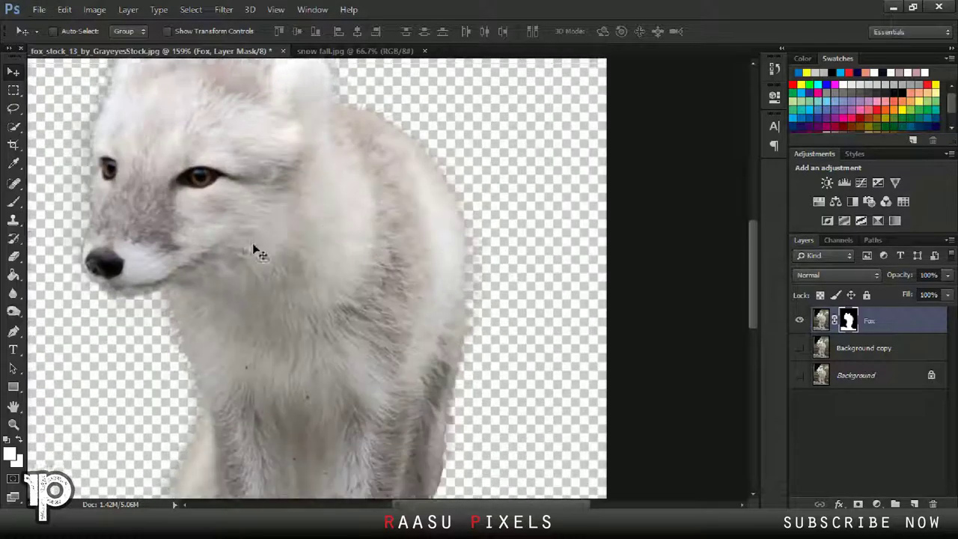
{"action": "scroll", "coordinate": [257, 252], "scroll_direction": "up", "scroll_amount": 1}
{"action": "left_click", "coordinate": [12, 256]}
{"action": "scroll", "coordinate": [453, 250], "scroll_direction": "down", "scroll_amount": 1}
{"action": "scroll", "coordinate": [453, 250], "scroll_direction": "down", "scroll_amount": 1}
{"action": "left_click_drag", "start_coordinate": [498, 223], "coordinate": [494, 304]}
{"action": "key", "text": "ctrl+z"}
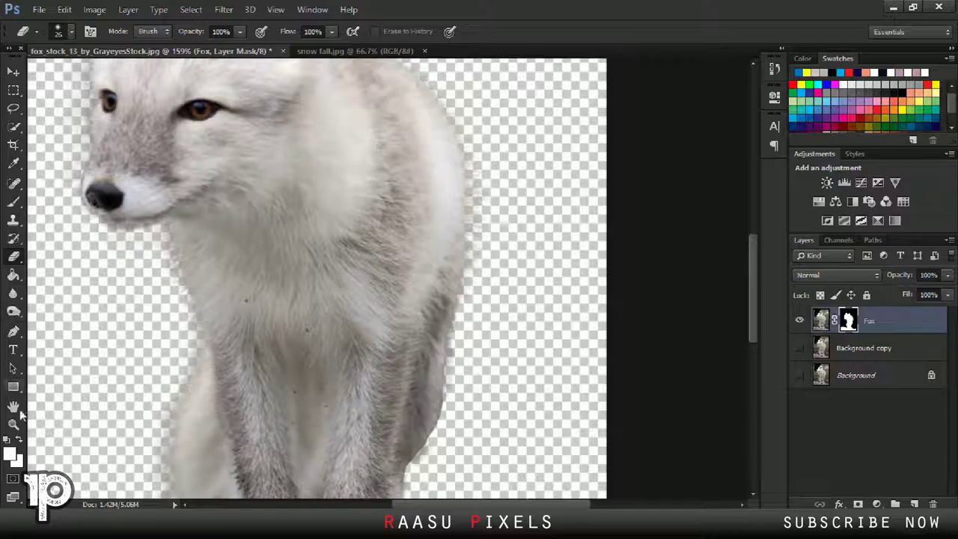
{"action": "left_click", "coordinate": [904, 93]}
{"action": "scroll", "coordinate": [470, 280], "scroll_direction": "down", "scroll_amount": 10}
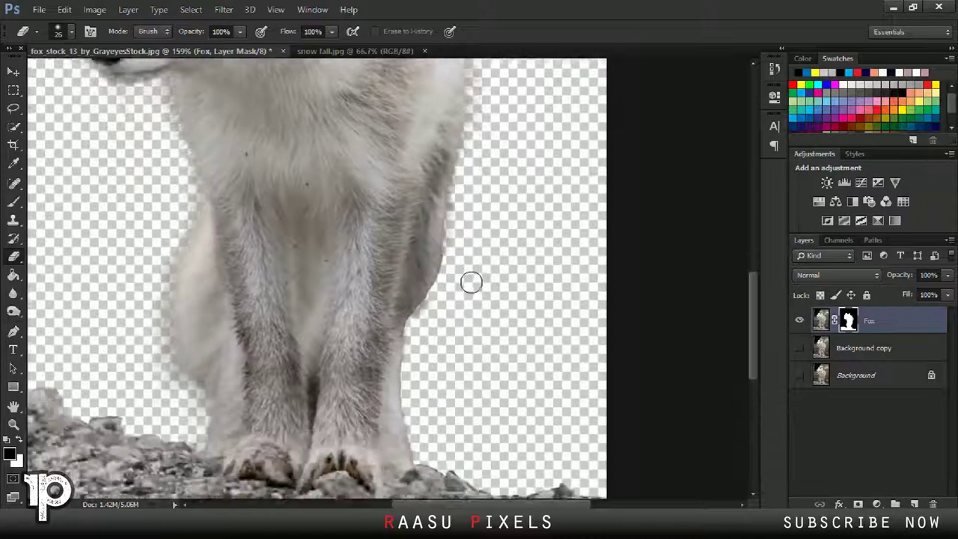
{"action": "scroll", "coordinate": [467, 246], "scroll_direction": "up", "scroll_amount": 1}
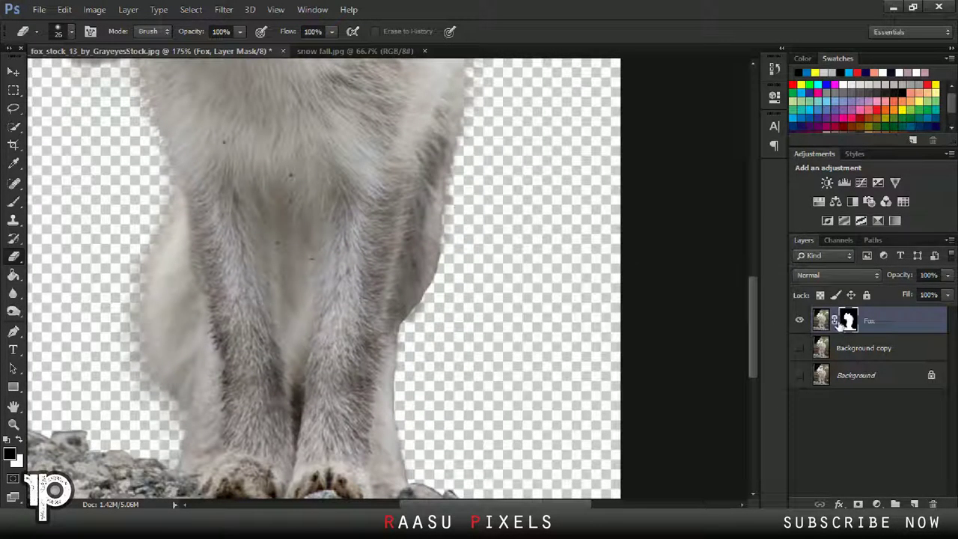
{"action": "double_click", "coordinate": [847, 322]}
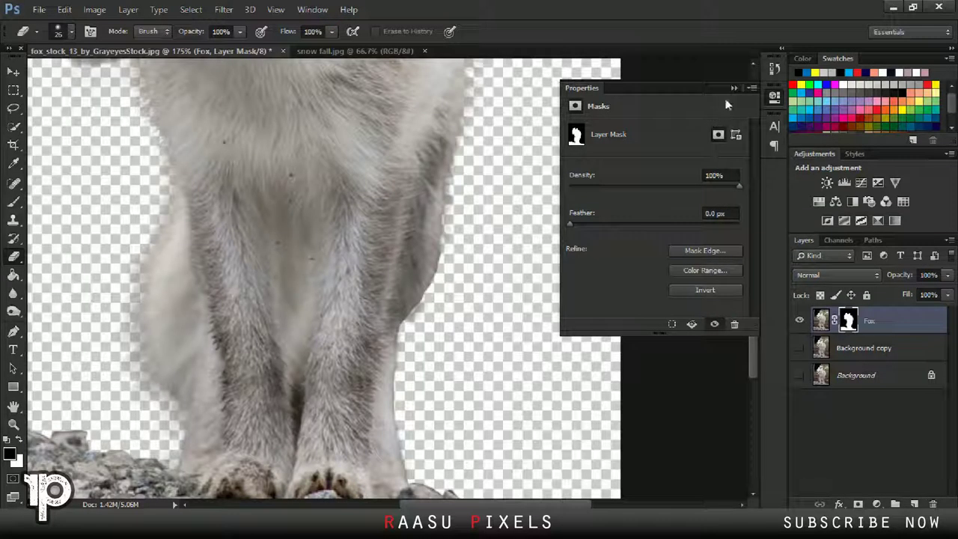
{"action": "left_click", "coordinate": [733, 88]}
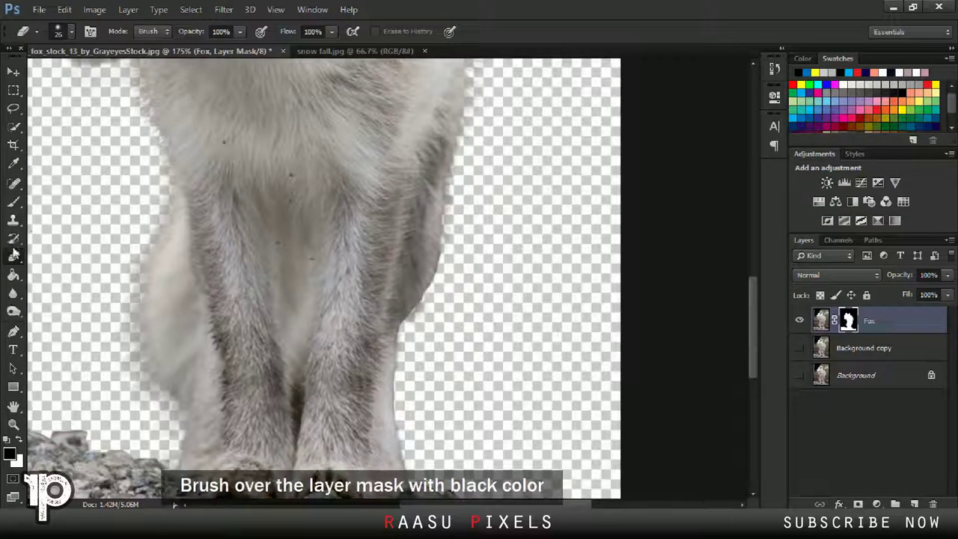
Paint the mask with a 27 px, 0% hardness black brush along the fox's right and lower-left edges
{"action": "left_click", "coordinate": [13, 202]}
{"action": "right_click", "coordinate": [539, 127]}
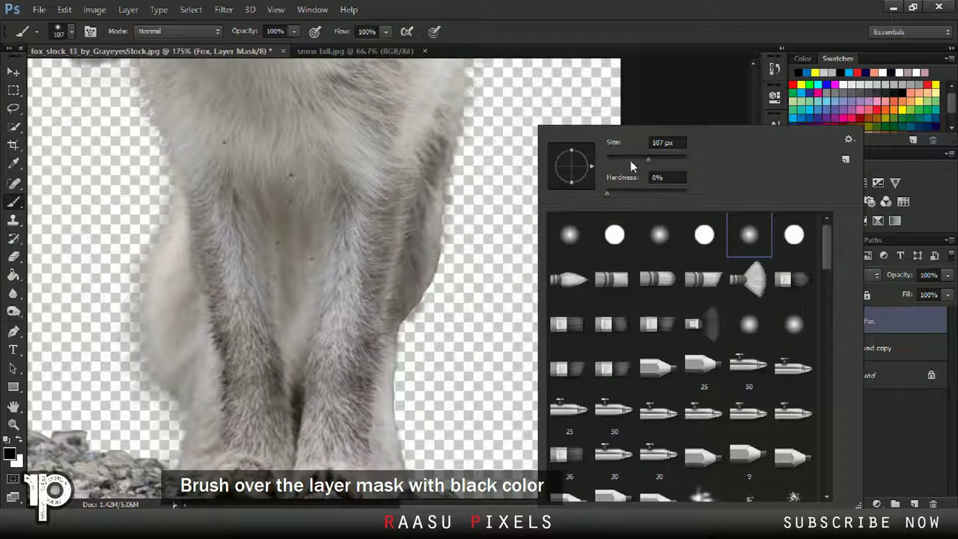
{"action": "left_click", "coordinate": [468, 176]}
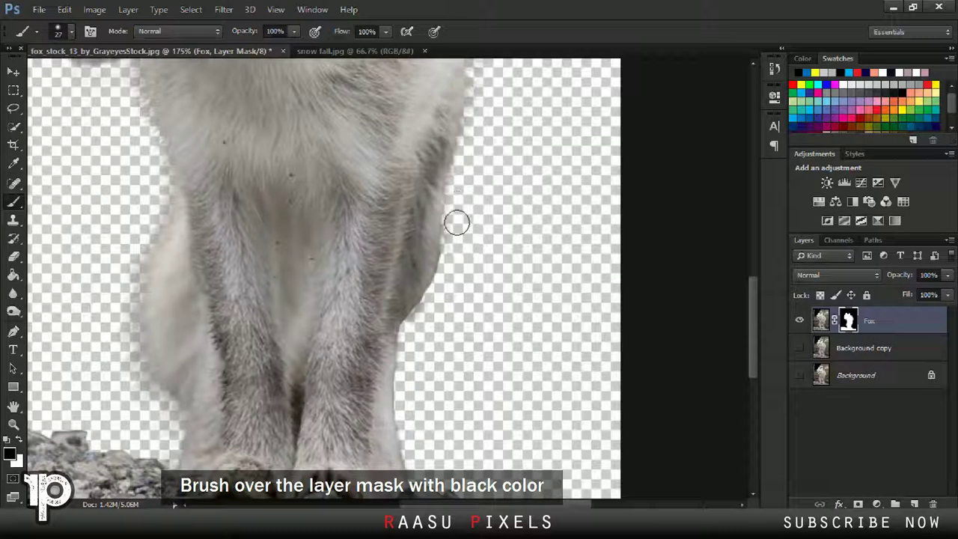
{"action": "left_click_drag", "start_coordinate": [451, 273], "coordinate": [413, 367]}
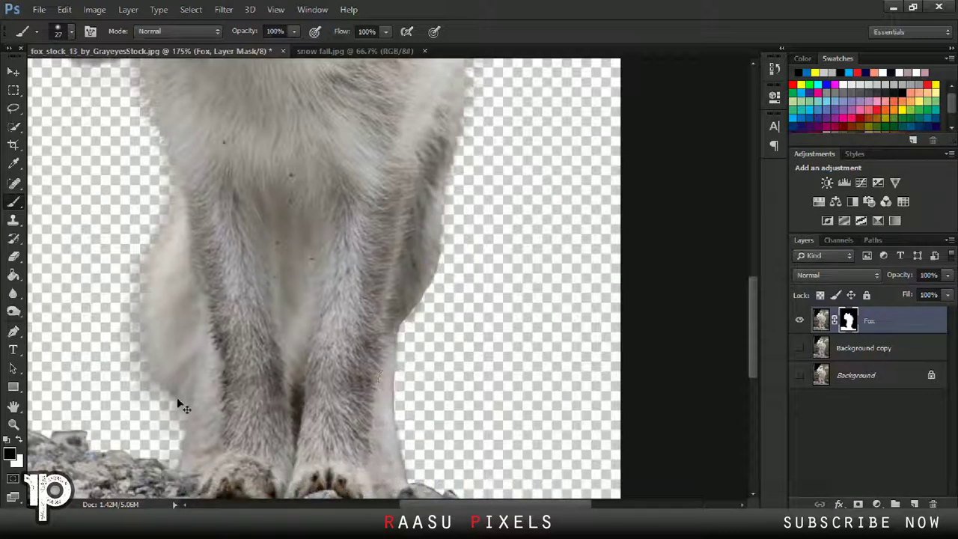
{"action": "mouse_move", "coordinate": [112, 263]}
{"action": "left_mouse_down"}
{"action": "mouse_move", "coordinate": [115, 338]}
{"action": "mouse_move", "coordinate": [158, 432]}
{"action": "mouse_move", "coordinate": [169, 425]}
{"action": "left_mouse_up"}
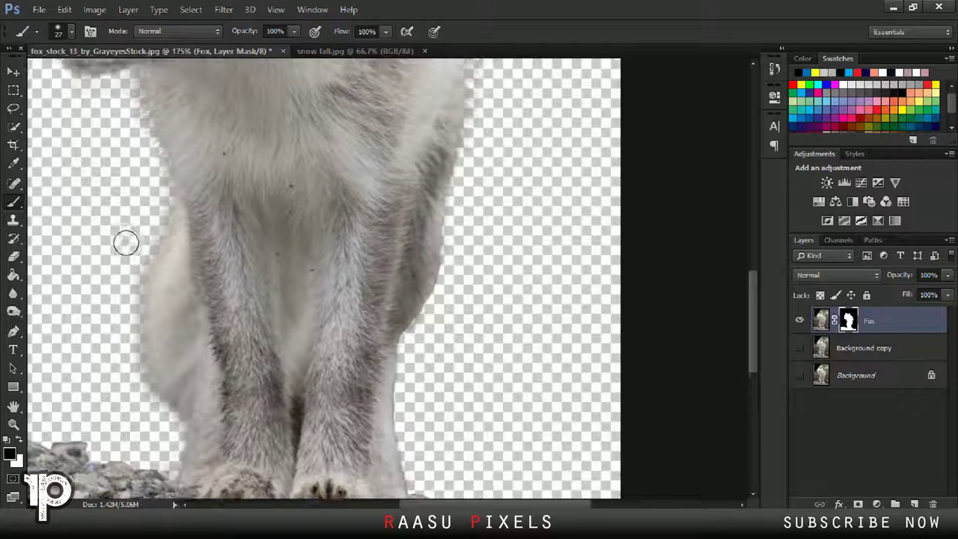
{"action": "scroll", "coordinate": [127, 241], "scroll_direction": "up", "scroll_amount": 3}
{"action": "scroll", "coordinate": [132, 239], "scroll_direction": "down", "scroll_amount": 5}
{"action": "scroll", "coordinate": [138, 241], "scroll_direction": "up", "scroll_amount": 1}
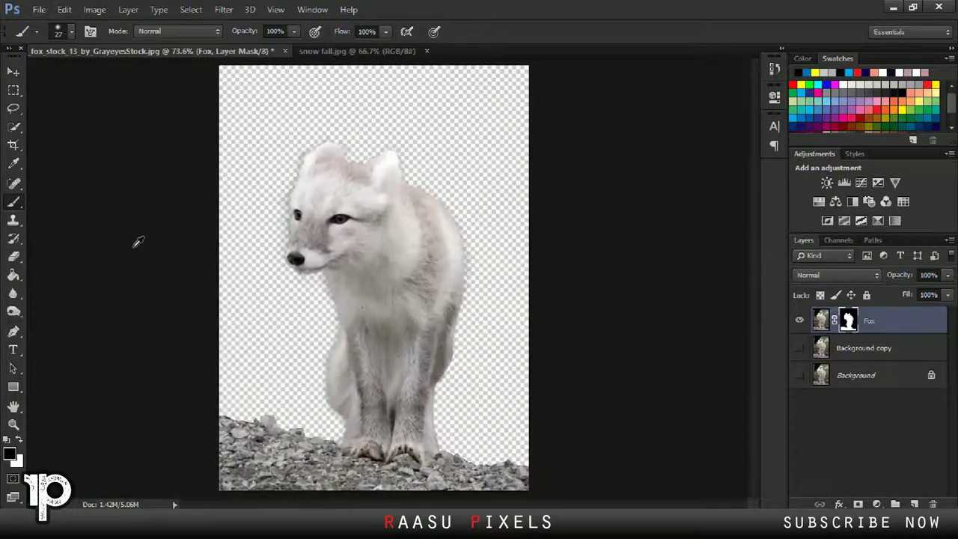
Show Background copy again, rename it 'Fox BG', and add a new empty layer above it
{"action": "left_click", "coordinate": [14, 71]}
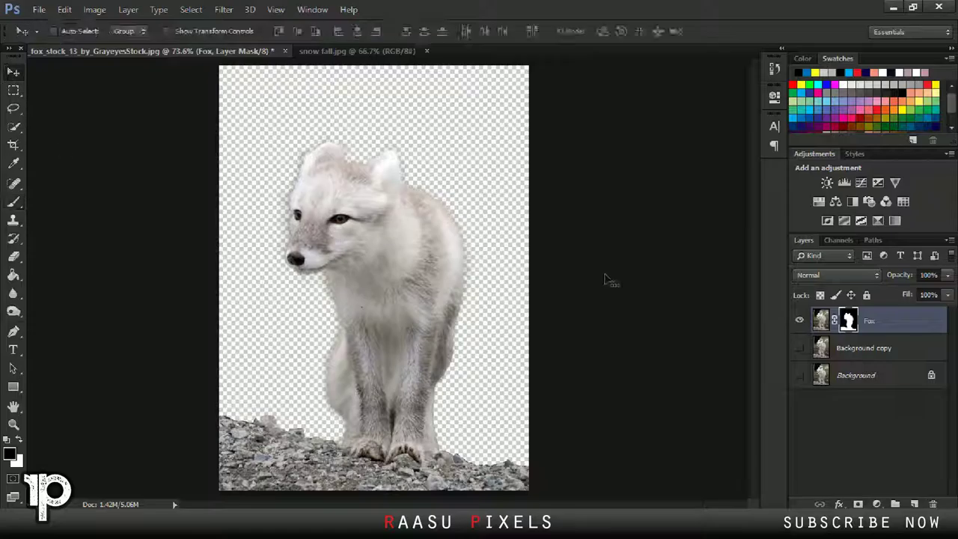
{"action": "left_click", "coordinate": [798, 349]}
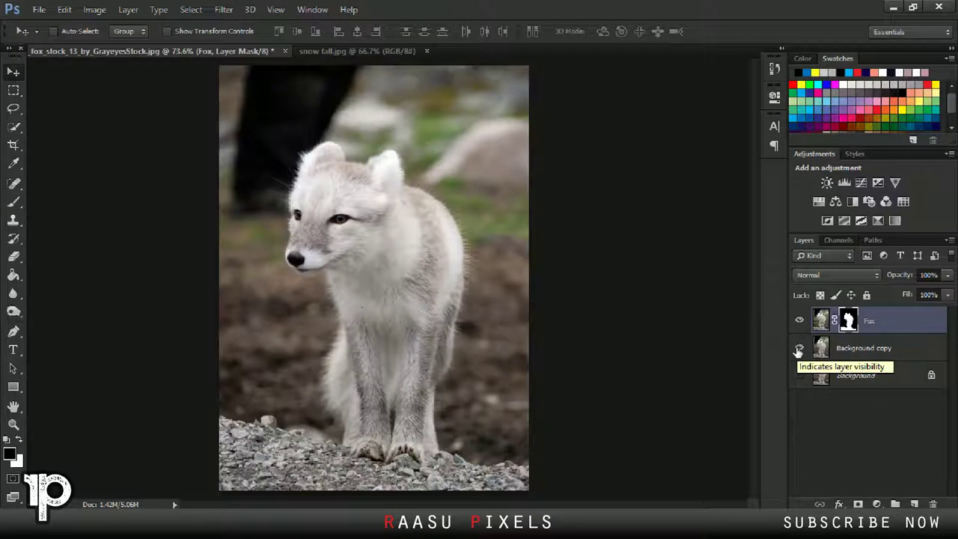
{"action": "left_click", "coordinate": [887, 353]}
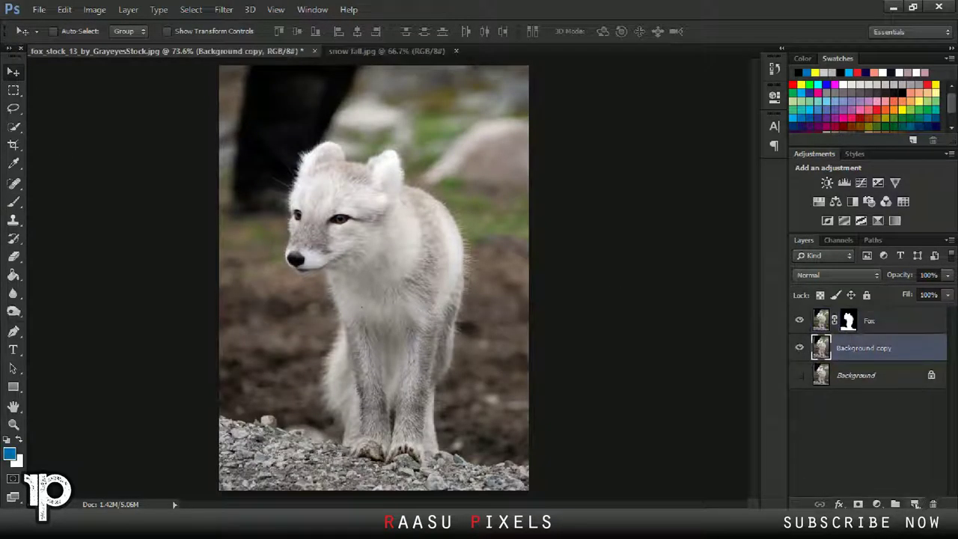
{"action": "double_click", "coordinate": [879, 350]}
{"action": "type", "text": "F"}
{"action": "key", "text": "Return"}
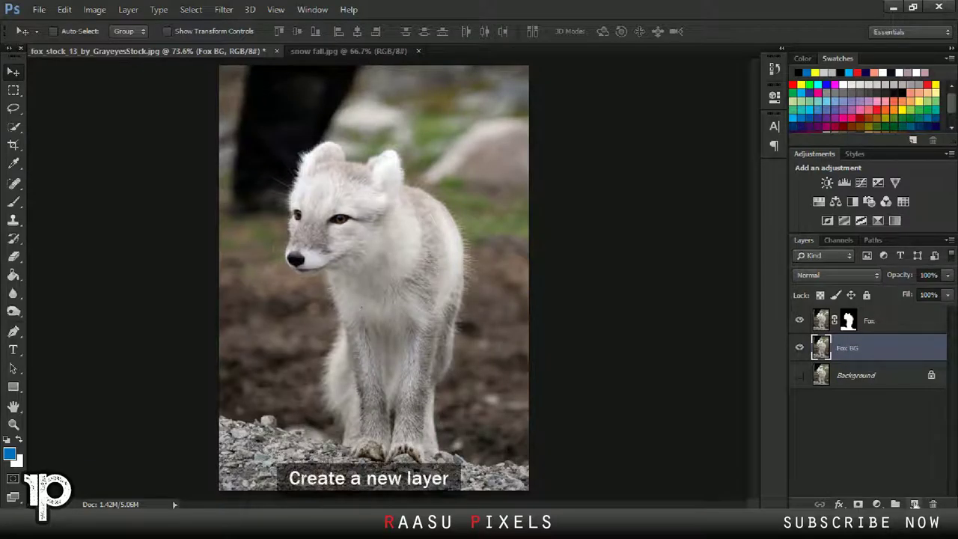
{"action": "left_click", "coordinate": [913, 503]}
{"action": "double_click", "coordinate": [846, 348]}
{"action": "type", "text": "BlueLayer"}
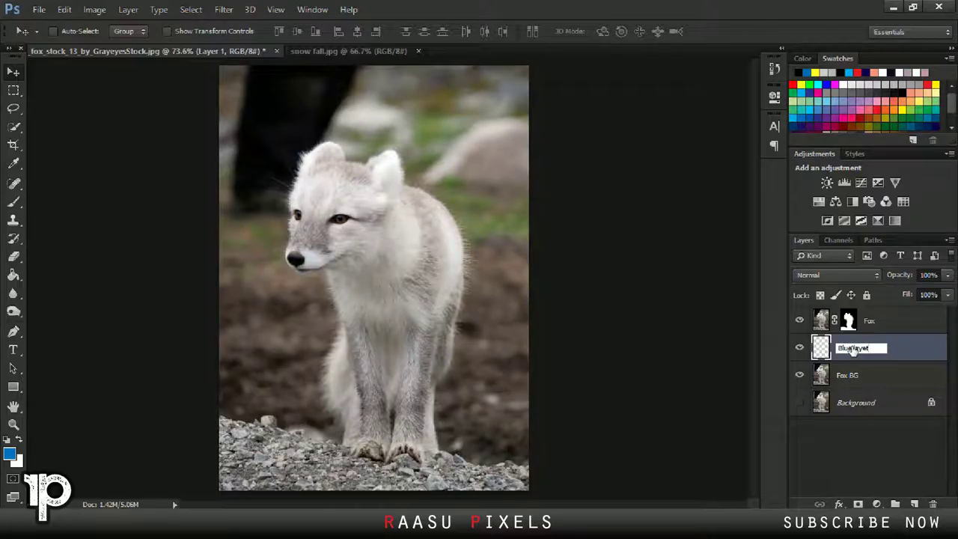
Name the new layer 'Blue layer' and fill it with a dark blue radial gradient
{"action": "key", "text": "Return"}
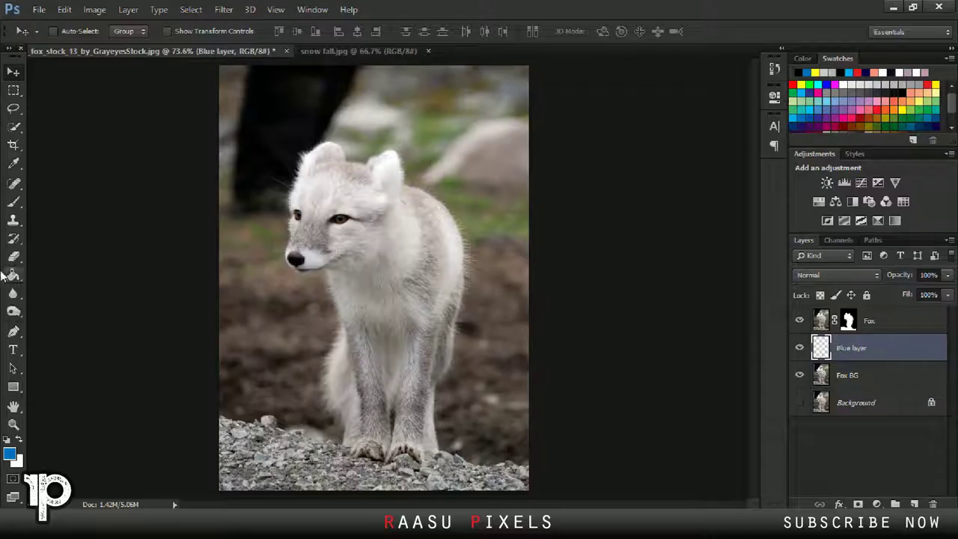
{"action": "left_click", "coordinate": [13, 275]}
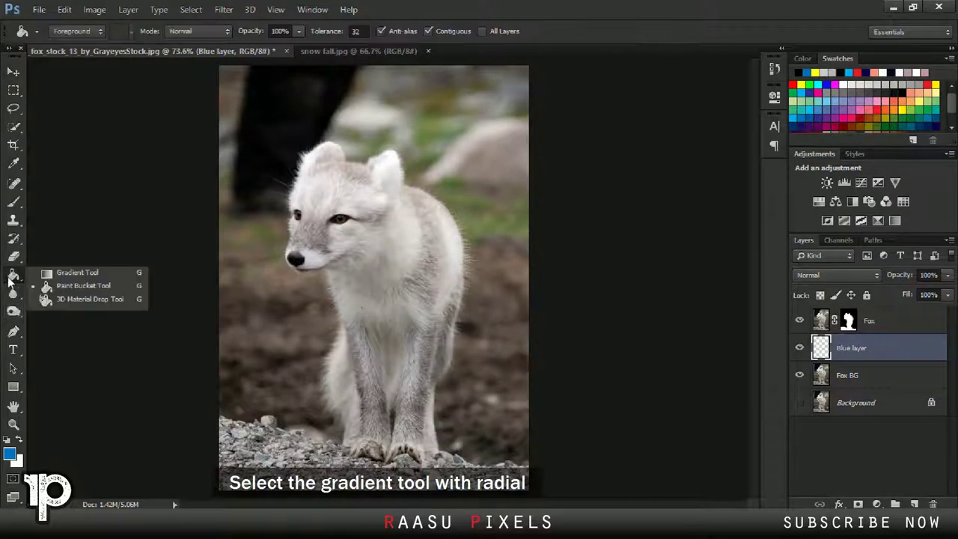
{"action": "left_click", "coordinate": [60, 274]}
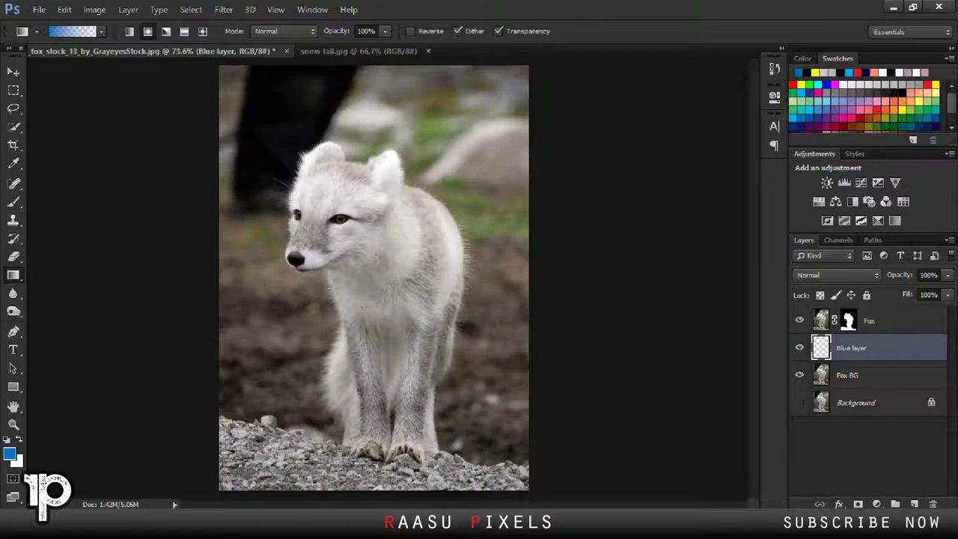
{"action": "left_click_drag", "start_coordinate": [138, 163], "coordinate": [239, 216]}
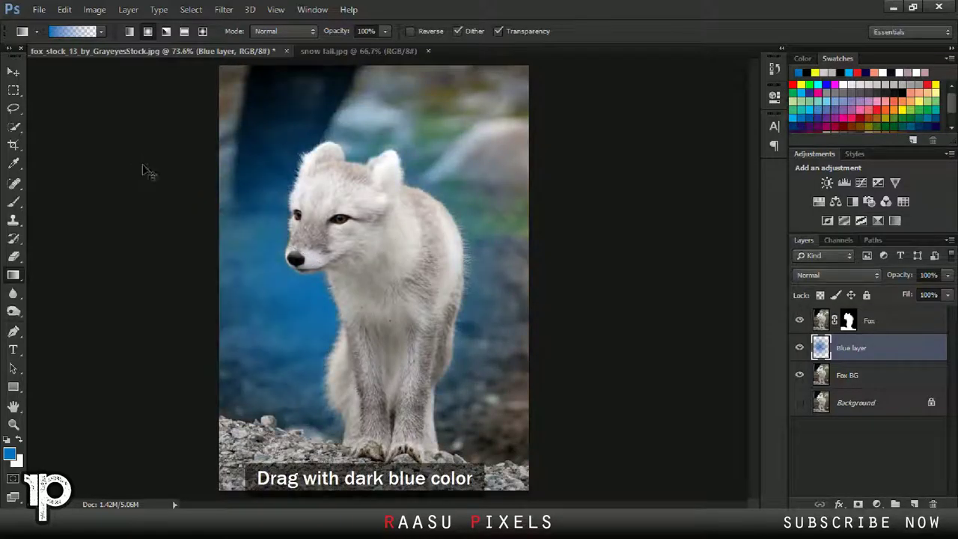
{"action": "key", "text": "ctrl+z"}
{"action": "left_click_drag", "start_coordinate": [321, 211], "coordinate": [66, 120]}
{"action": "key", "text": "ctrl+z"}
{"action": "key", "text": "ctrl+z"}
{"action": "left_click_drag", "start_coordinate": [264, 219], "coordinate": [112, 171]}
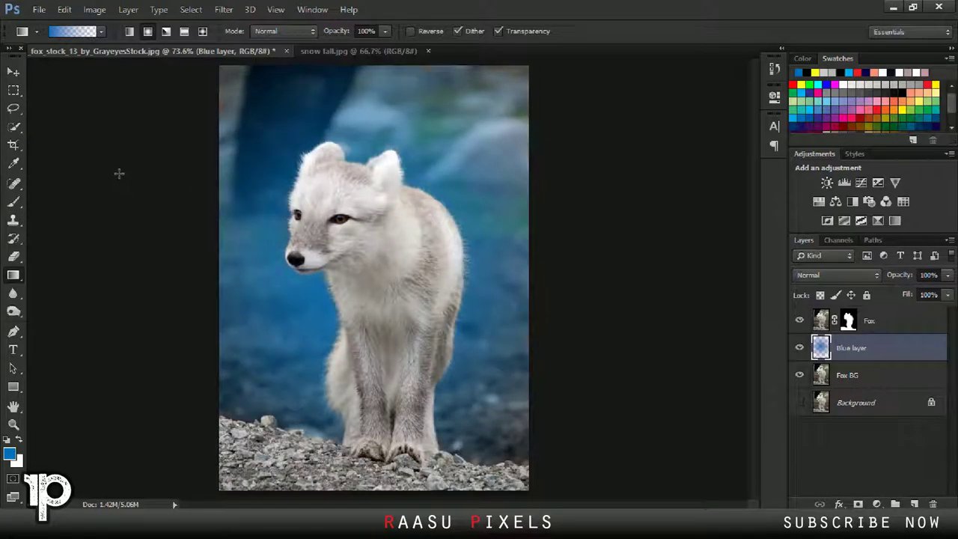
Fit the image in view and scale Blue layer up to about 125%
{"action": "key", "text": "ctrl+minus"}
{"action": "key", "text": "ctrl+minus"}
{"action": "key", "text": "ctrl+0"}
{"action": "key", "text": "v"}
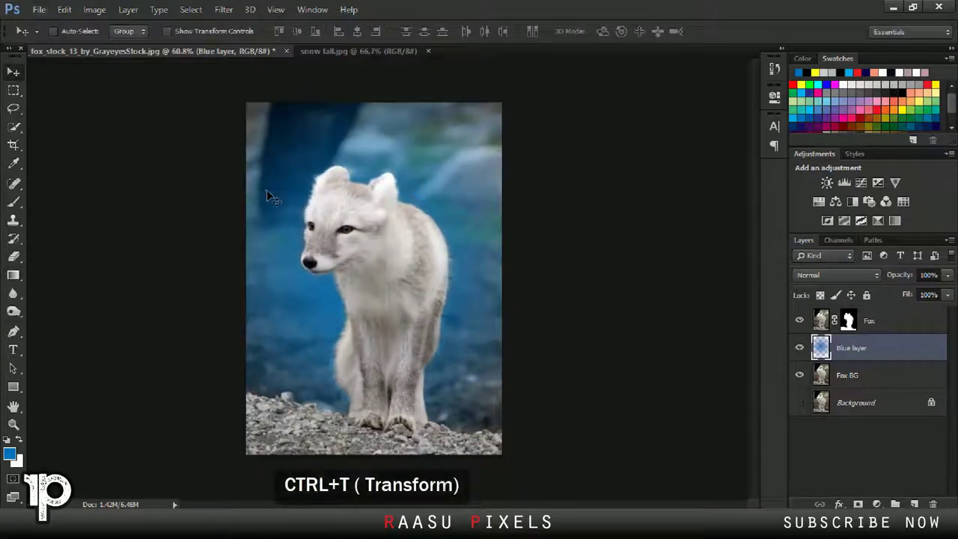
{"action": "key", "text": "ctrl+t"}
{"action": "left_click_drag", "start_coordinate": [502, 102], "coordinate": [532, 61]}
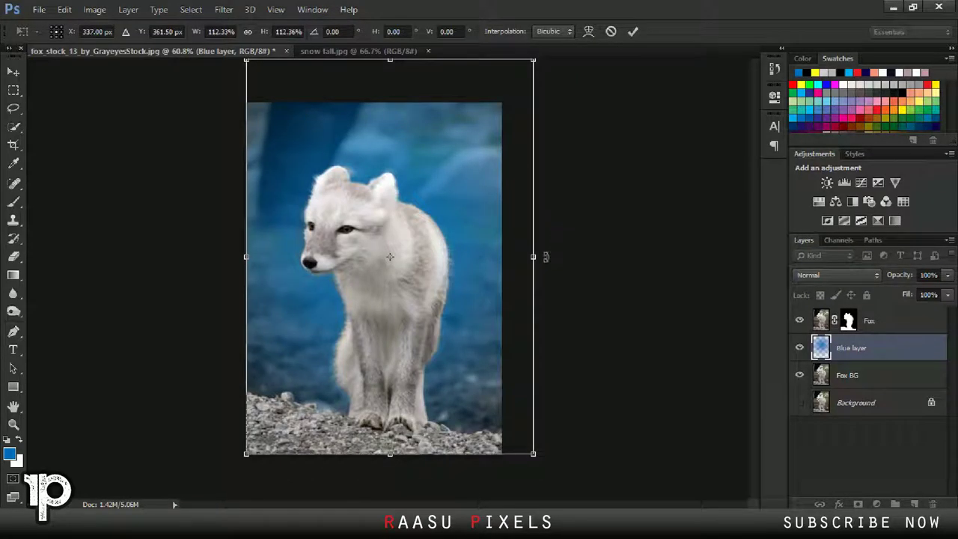
{"action": "mouse_move", "coordinate": [527, 461]}
{"action": "left_mouse_down"}
{"action": "mouse_move", "coordinate": [501, 431]}
{"action": "mouse_move", "coordinate": [506, 424]}
{"action": "left_mouse_up"}
{"action": "left_click", "coordinate": [632, 31]}
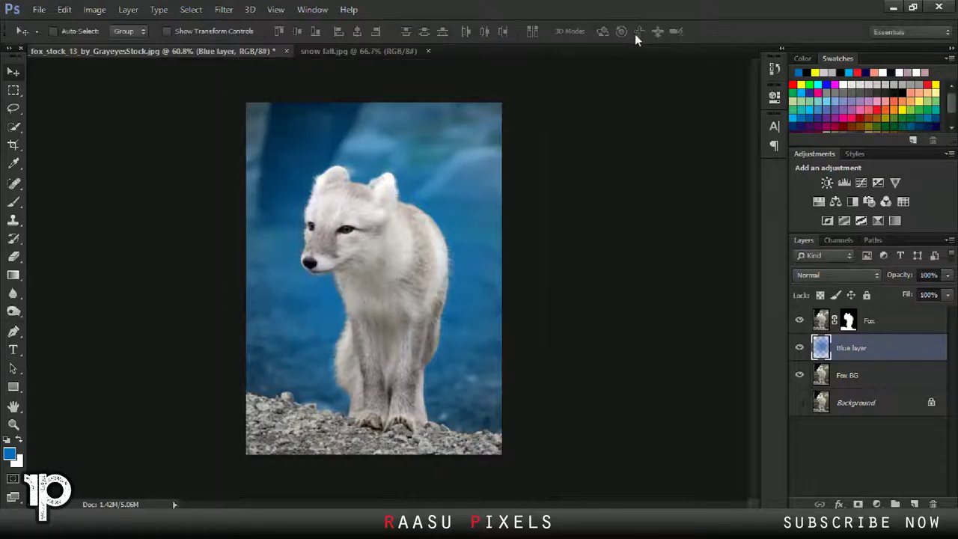
Set Blue layer to Hard Light blend mode and duplicate it
{"action": "left_click", "coordinate": [835, 273]}
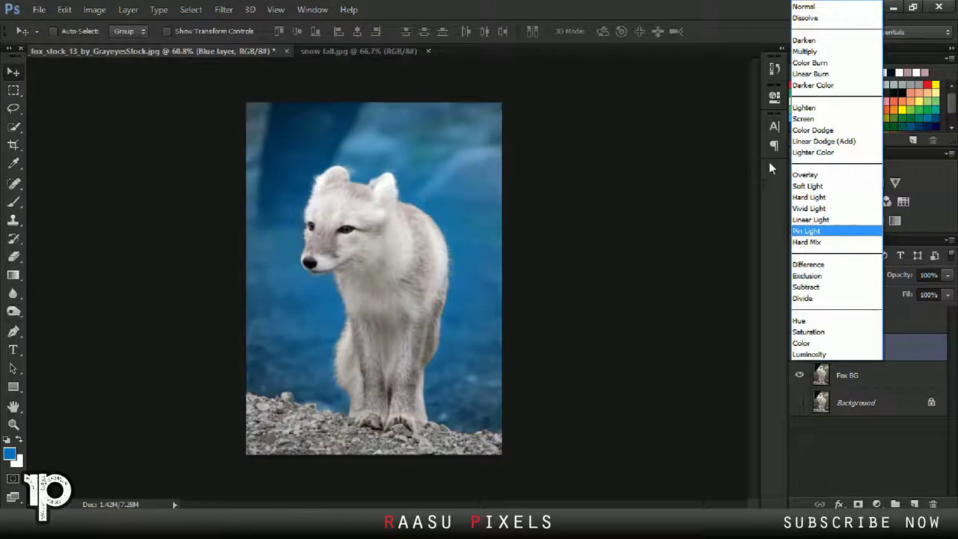
{"action": "left_click", "coordinate": [810, 196]}
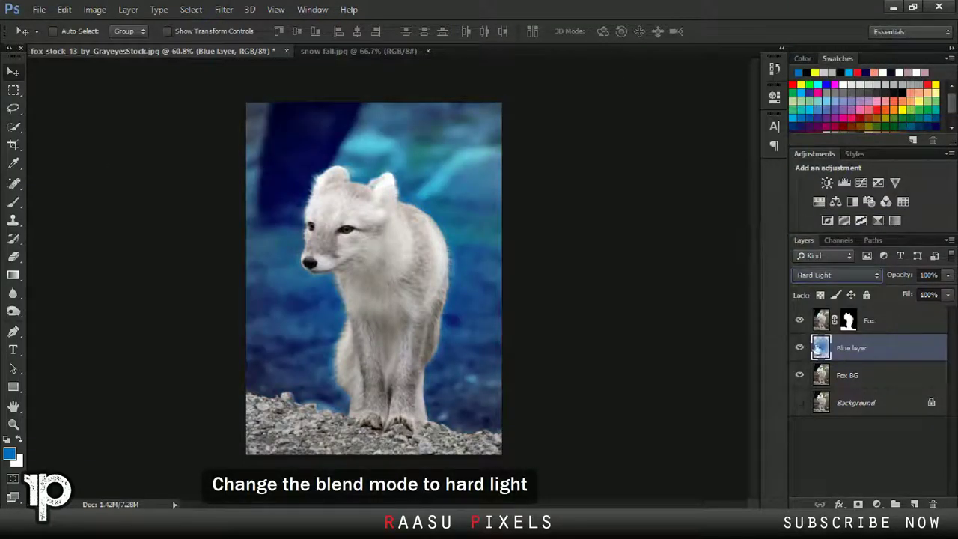
{"action": "right_click", "coordinate": [878, 356]}
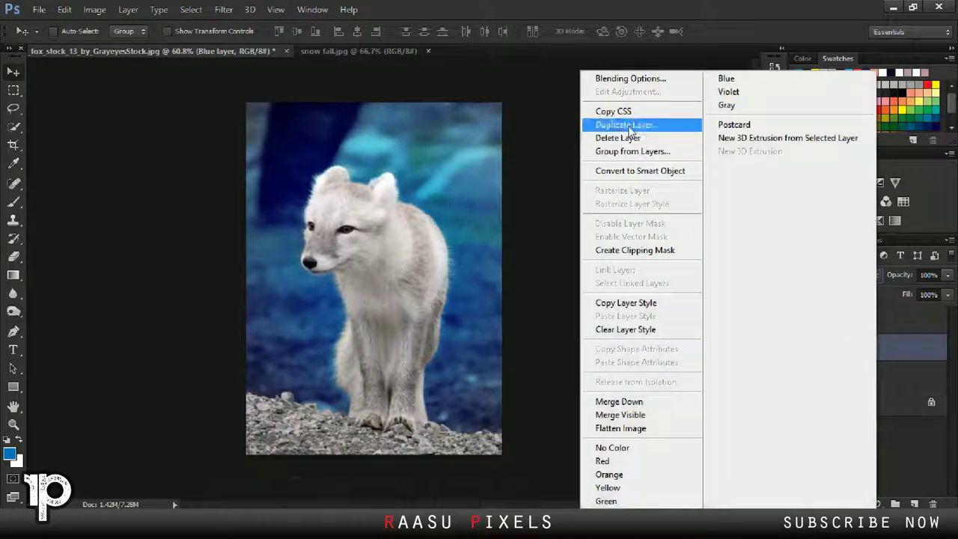
{"action": "left_click", "coordinate": [621, 122]}
{"action": "left_click", "coordinate": [602, 156]}
Move Blue layer copy above Fox at 10% opacity and lower the original Blue layer's opacity
{"action": "left_click_drag", "start_coordinate": [860, 350], "coordinate": [862, 320]}
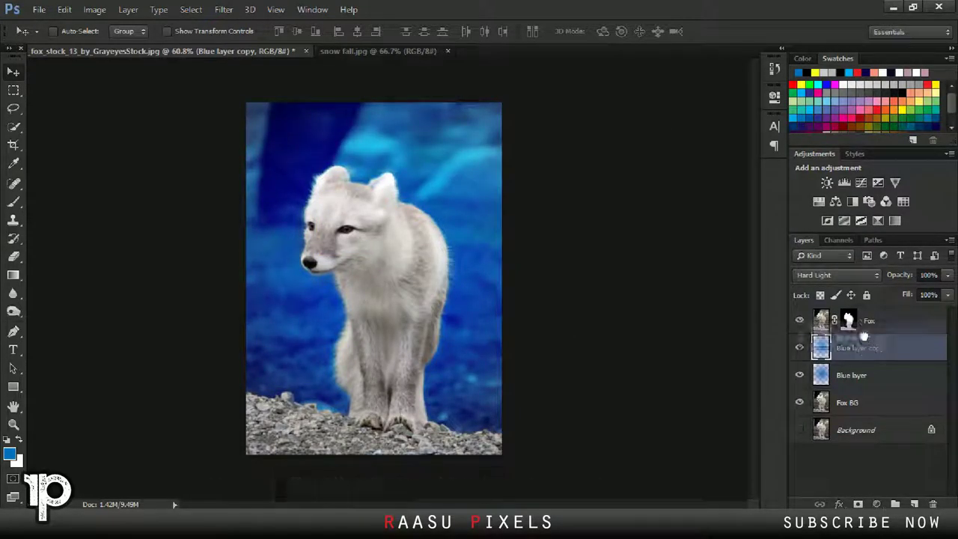
{"action": "left_click_drag", "start_coordinate": [892, 278], "coordinate": [895, 278]}
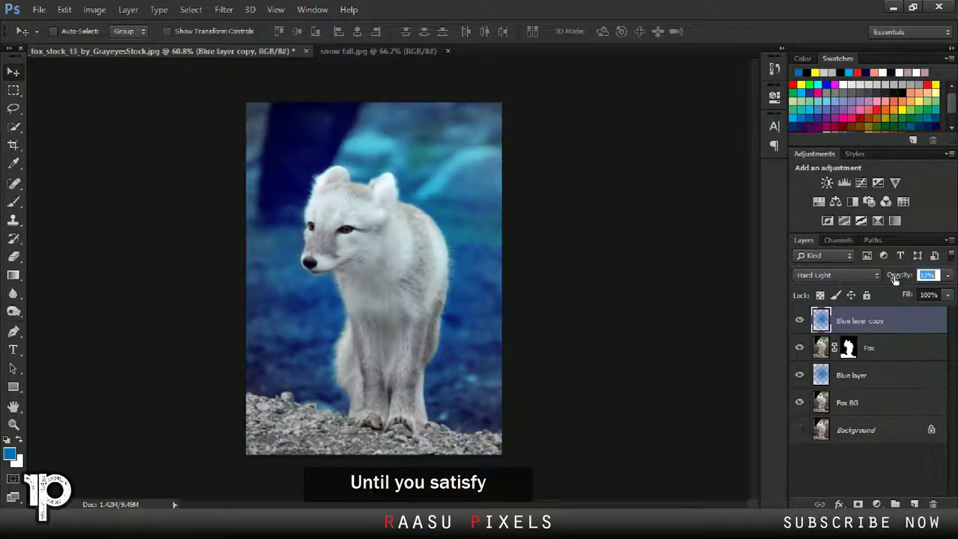
{"action": "left_click", "coordinate": [859, 373]}
{"action": "left_click_drag", "start_coordinate": [897, 279], "coordinate": [887, 278]}
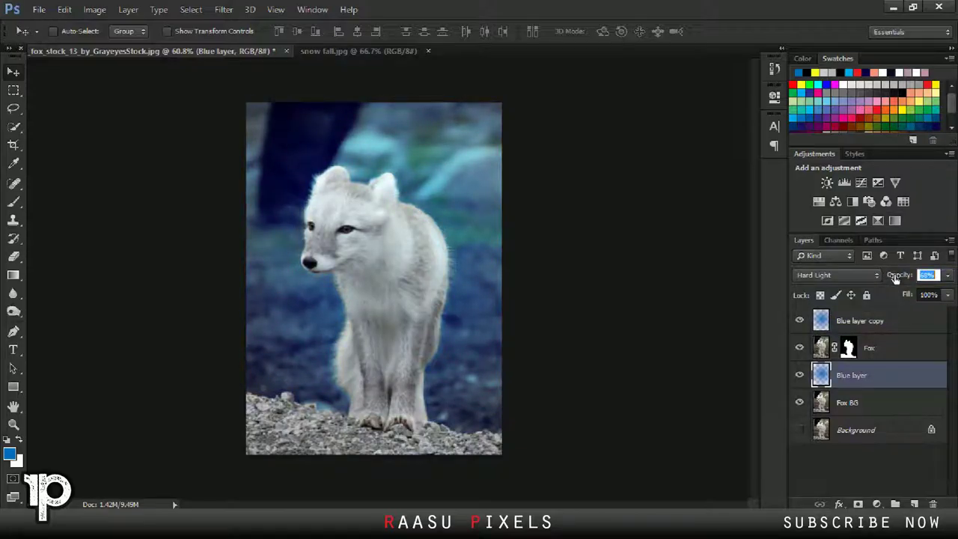
{"action": "left_click", "coordinate": [893, 323]}
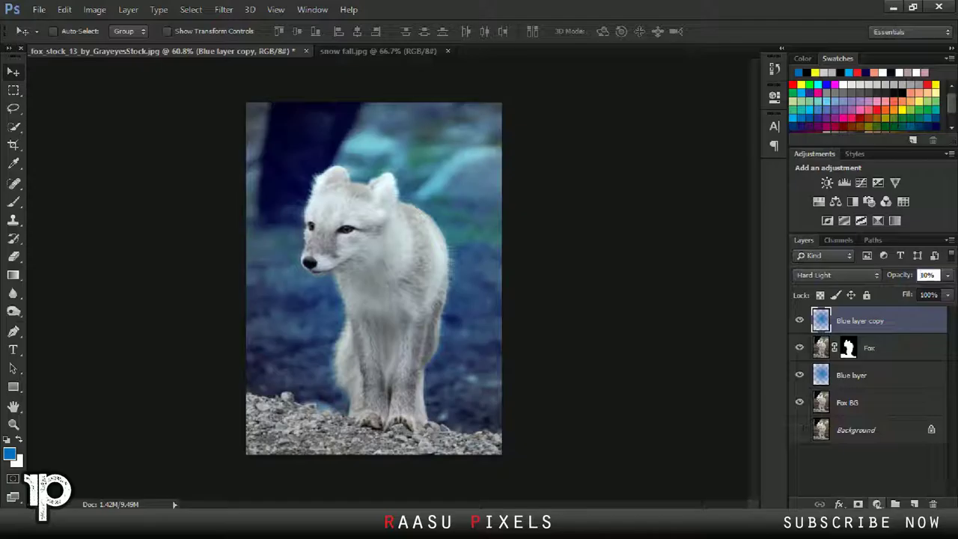
{"action": "left_click", "coordinate": [876, 504]}
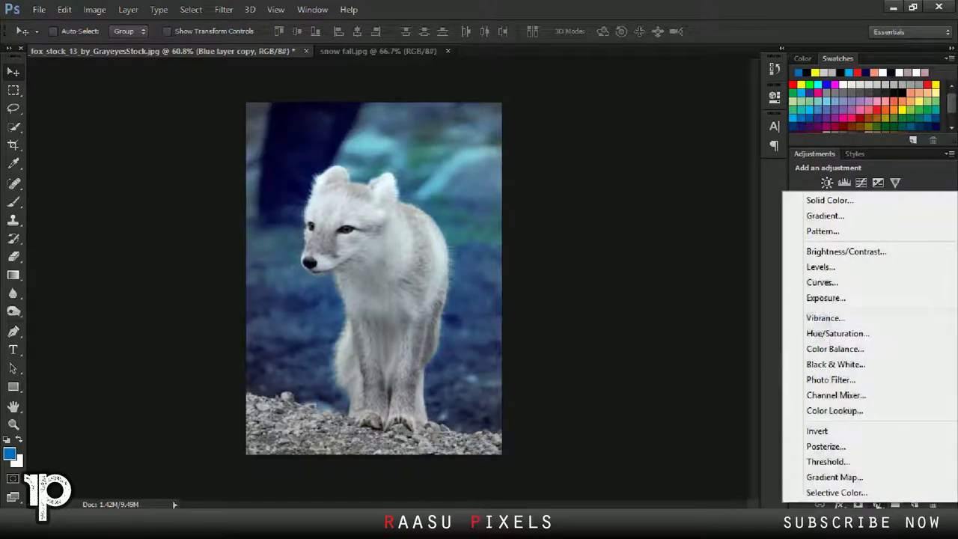
Add a Vibrance adjustment layer with Vibrance +51 and Saturation +39
{"action": "left_click", "coordinate": [829, 318]}
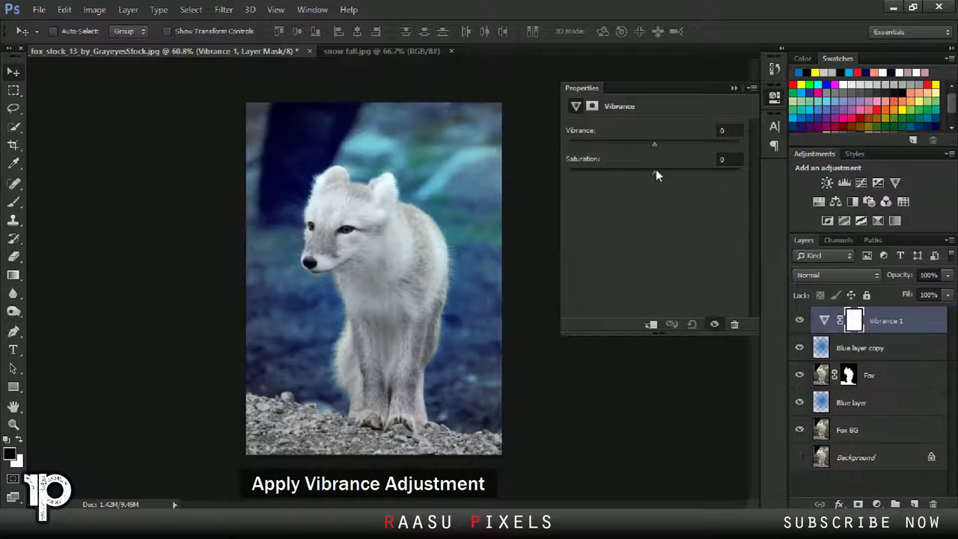
{"action": "left_click_drag", "start_coordinate": [656, 144], "coordinate": [697, 145]}
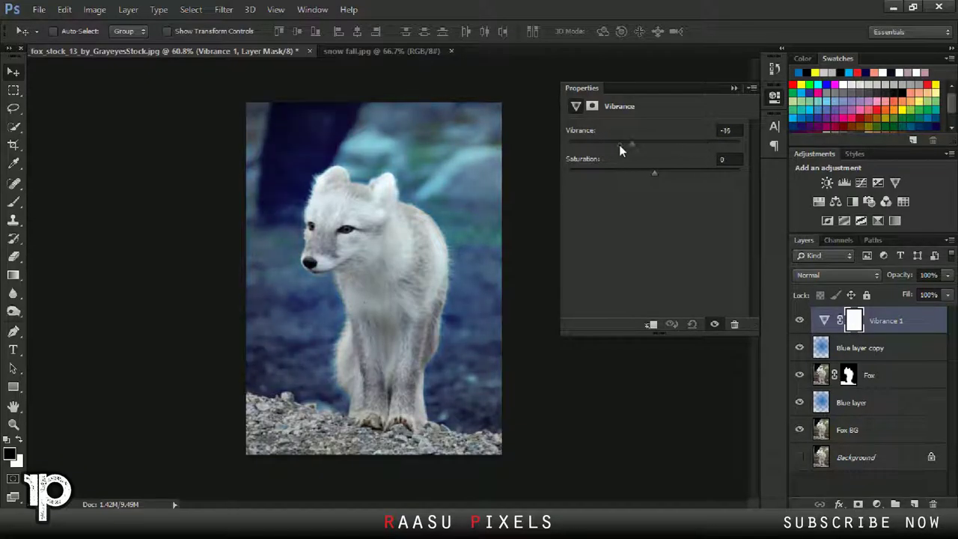
{"action": "left_click_drag", "start_coordinate": [653, 172], "coordinate": [691, 172]}
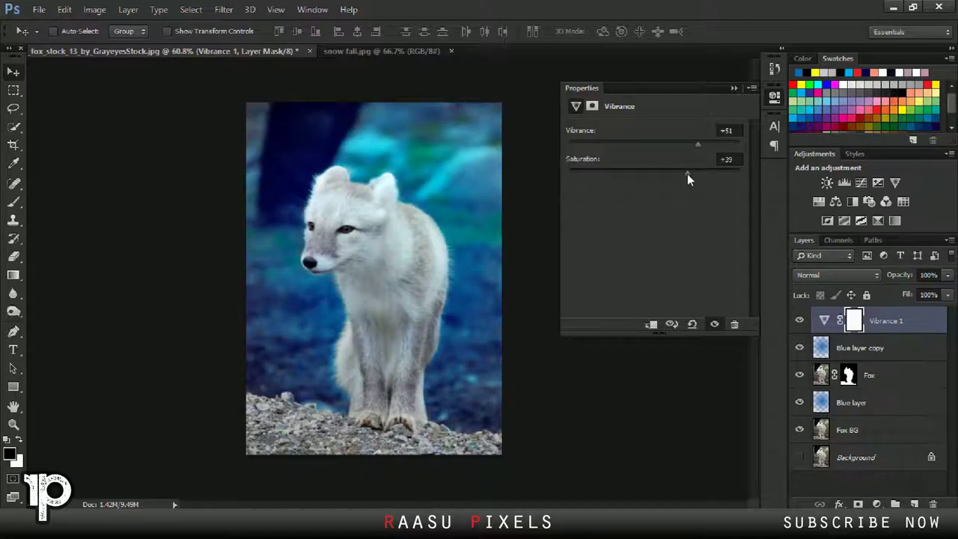
{"action": "left_click", "coordinate": [774, 95]}
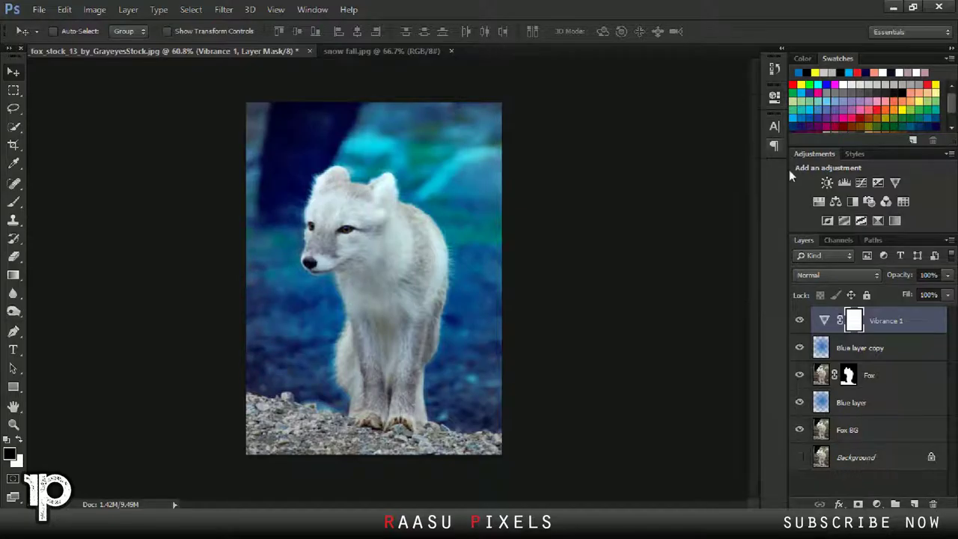
Add a Color Balance adjustment with midtones Cyan-Red +14 and Yellow-Blue +17
{"action": "left_click", "coordinate": [834, 201]}
{"action": "mouse_move", "coordinate": [636, 212]}
{"action": "left_mouse_down"}
{"action": "mouse_move", "coordinate": [613, 212]}
{"action": "mouse_move", "coordinate": [647, 211]}
{"action": "mouse_move", "coordinate": [647, 188]}
{"action": "mouse_move", "coordinate": [636, 187]}
{"action": "mouse_move", "coordinate": [628, 162]}
{"action": "mouse_move", "coordinate": [645, 162]}
{"action": "left_mouse_up"}
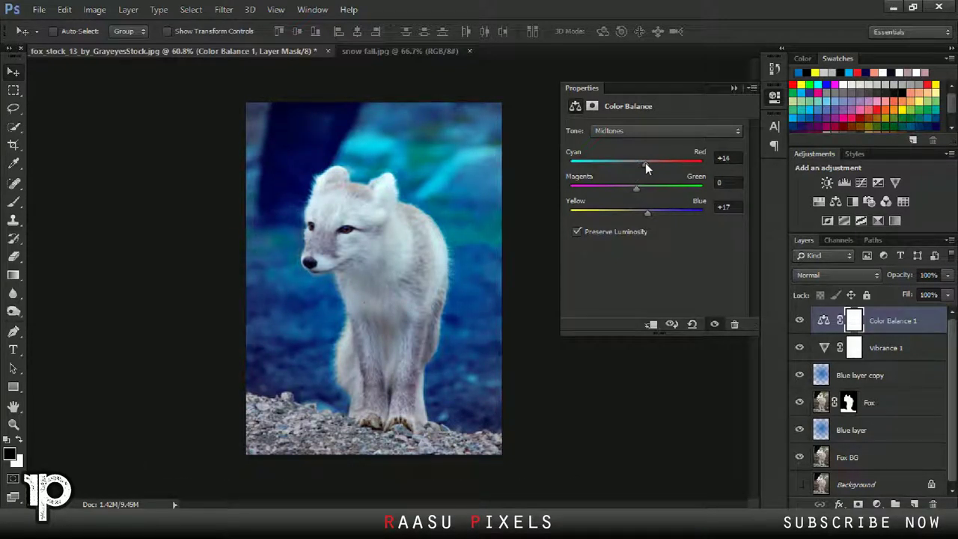
{"action": "left_click", "coordinate": [734, 87]}
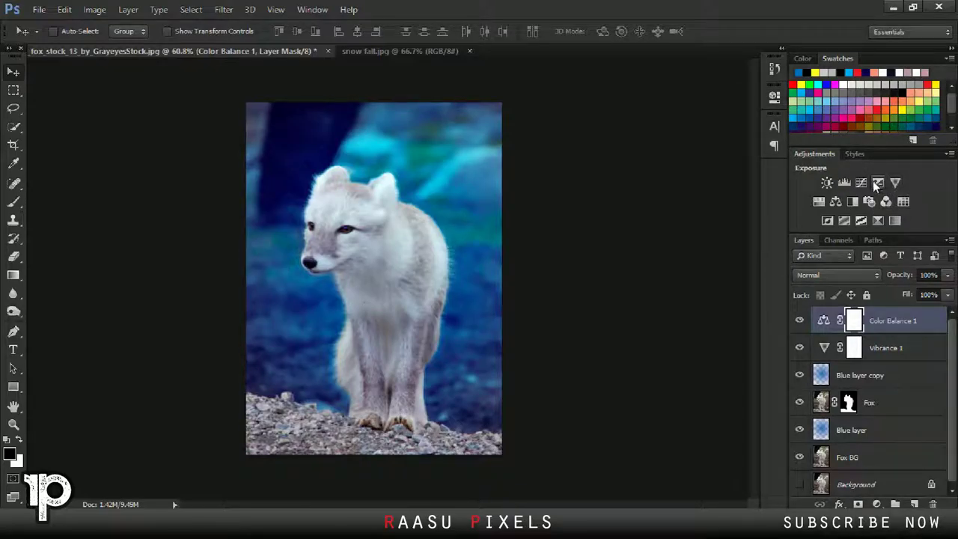
Add a Brightness/Contrast adjustment layer set to Brightness 11 and Contrast 62
{"action": "left_click", "coordinate": [826, 181]}
{"action": "left_click_drag", "start_coordinate": [650, 193], "coordinate": [698, 195]}
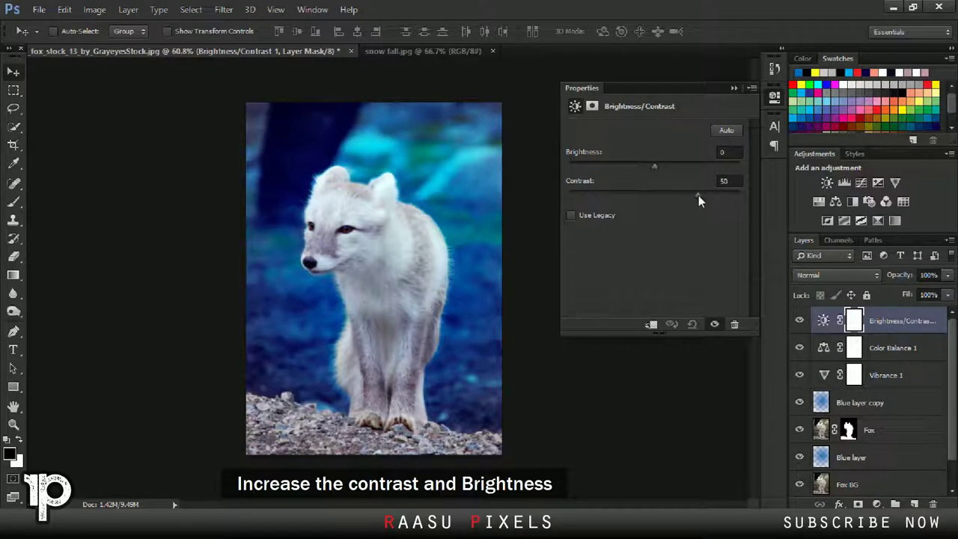
{"action": "mouse_move", "coordinate": [653, 165]}
{"action": "left_mouse_down"}
{"action": "mouse_move", "coordinate": [645, 165]}
{"action": "mouse_move", "coordinate": [661, 165]}
{"action": "left_mouse_up"}
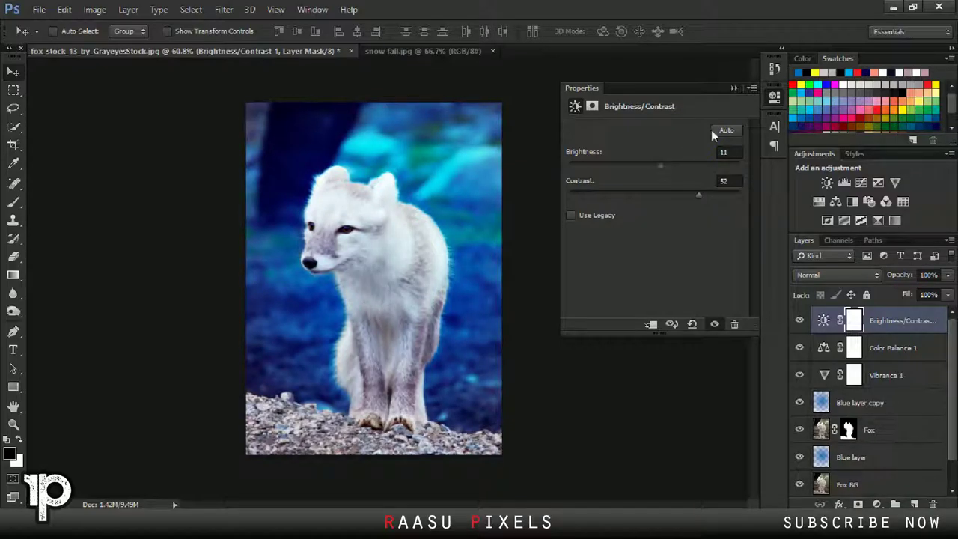
{"action": "left_click_drag", "start_coordinate": [698, 195], "coordinate": [705, 194]}
{"action": "left_click", "coordinate": [732, 89]}
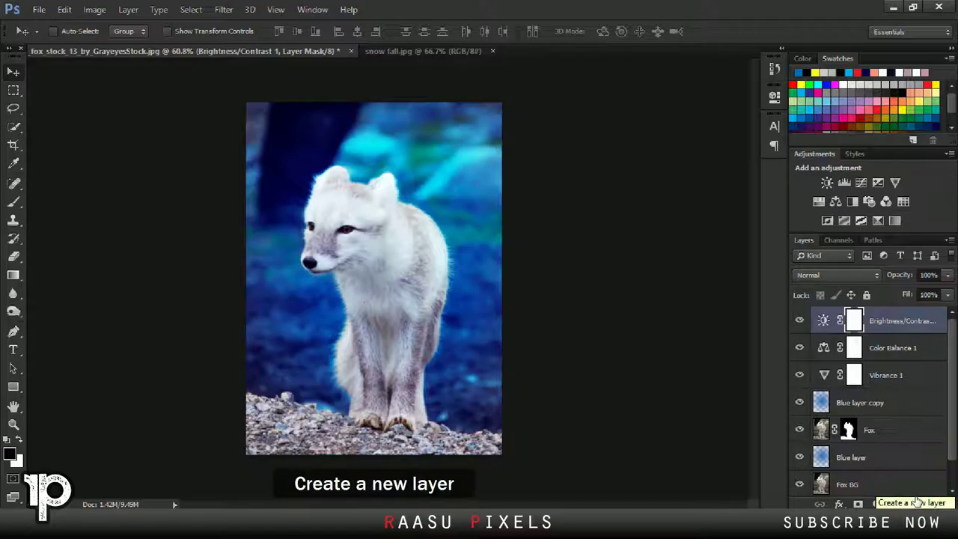
Create a new layer and set up a reversed radial gradient with a black foreground
{"action": "left_click", "coordinate": [914, 503]}
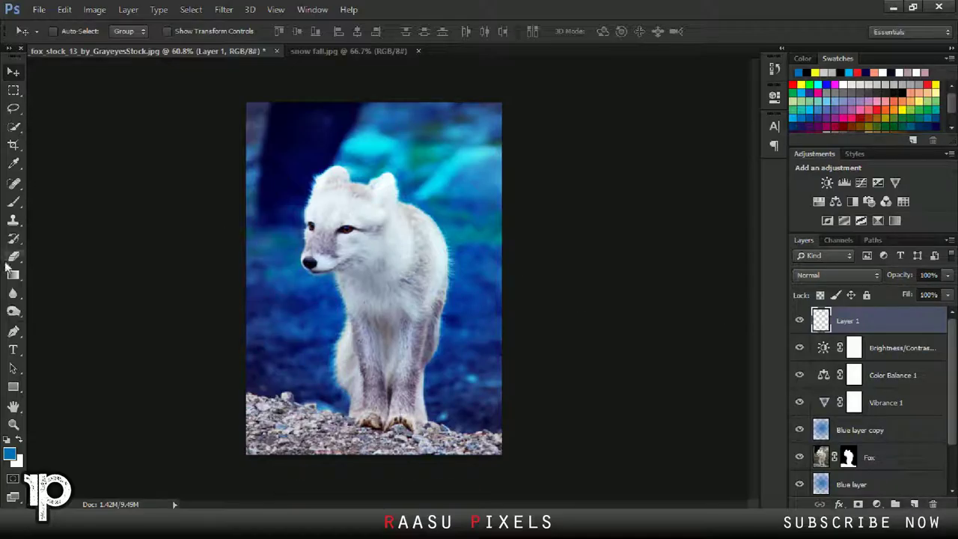
{"action": "left_click", "coordinate": [14, 274]}
{"action": "left_click", "coordinate": [51, 271]}
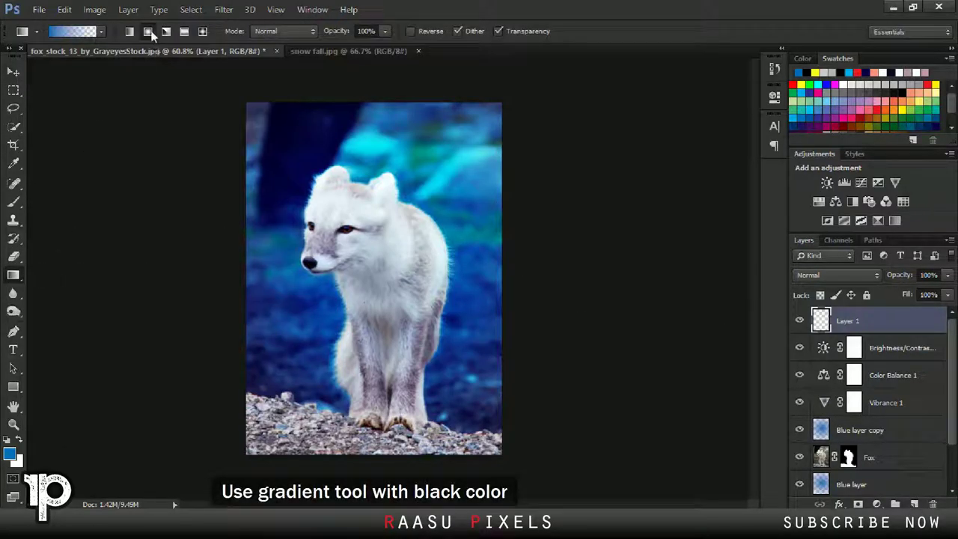
{"action": "left_click", "coordinate": [409, 30]}
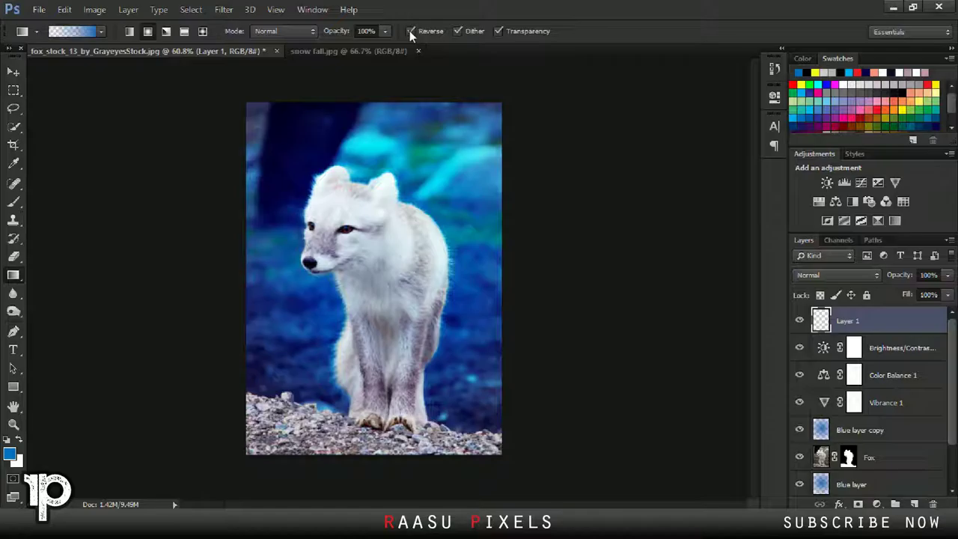
{"action": "left_click", "coordinate": [907, 93]}
Drag a black radial vignette out from the fox, redrawing until the edges darken properly
{"action": "left_click_drag", "start_coordinate": [363, 270], "coordinate": [199, 209]}
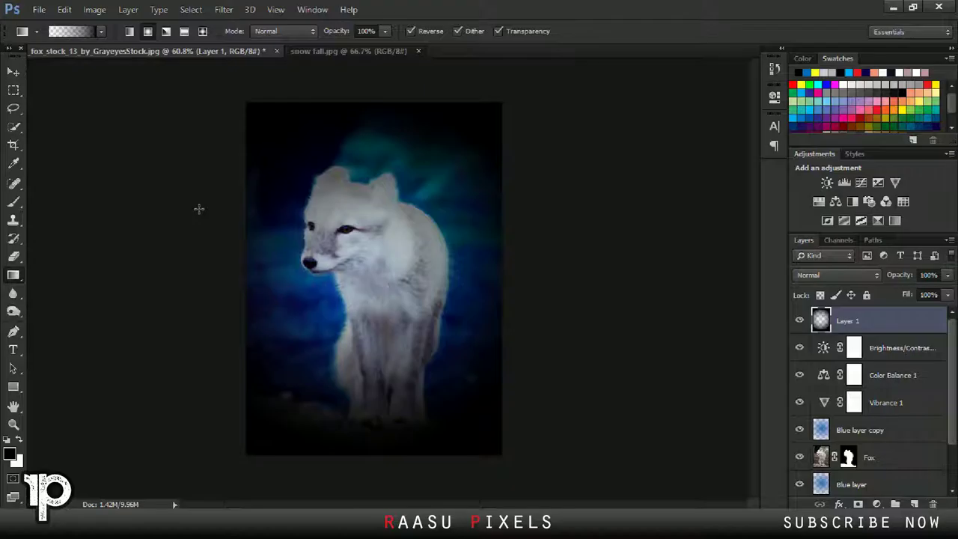
{"action": "key", "text": "ctrl+z"}
{"action": "left_click_drag", "start_coordinate": [203, 207], "coordinate": [112, 150]}
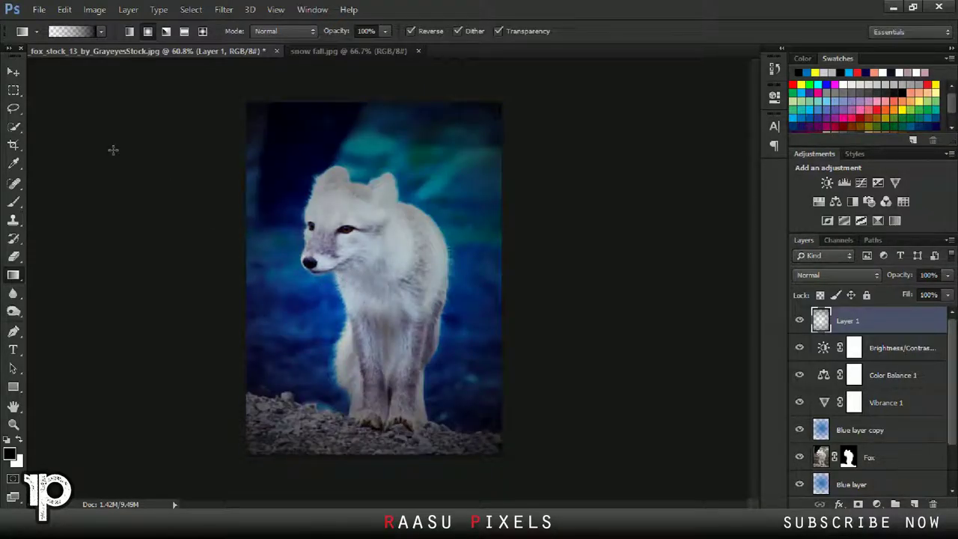
{"action": "key", "text": "ctrl+z"}
{"action": "left_click_drag", "start_coordinate": [299, 247], "coordinate": [65, 122]}
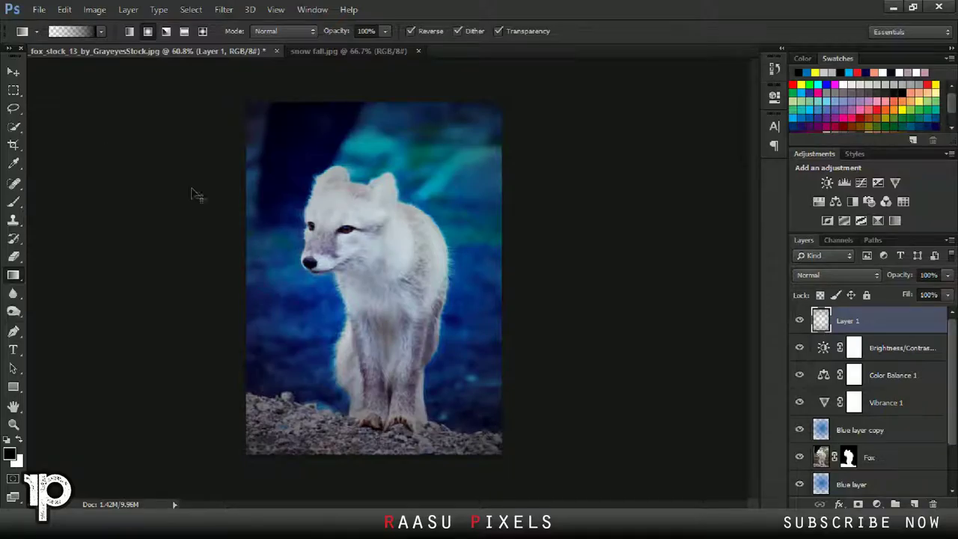
{"action": "key", "text": "ctrl+z"}
{"action": "left_click_drag", "start_coordinate": [329, 262], "coordinate": [218, 204]}
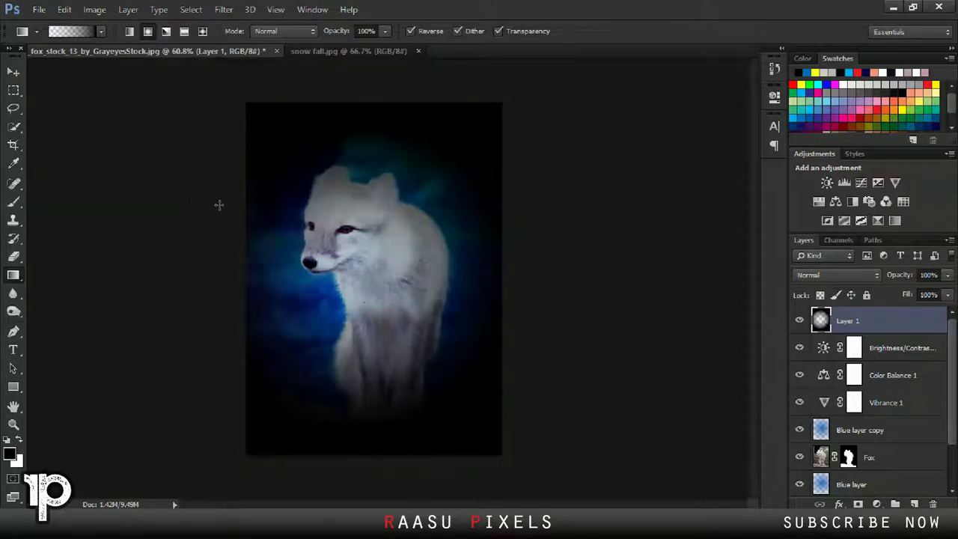
{"action": "left_click", "coordinate": [13, 73]}
Scale the Layer 1 vignette up to about 210% and commit the transform
{"action": "key", "text": "ctrl+t"}
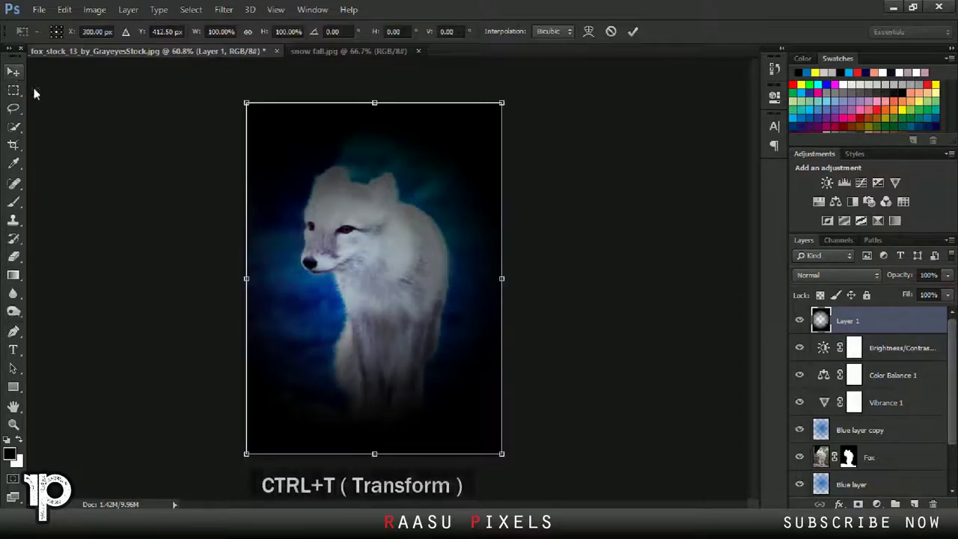
{"action": "left_click_drag", "start_coordinate": [496, 107], "coordinate": [530, 217]}
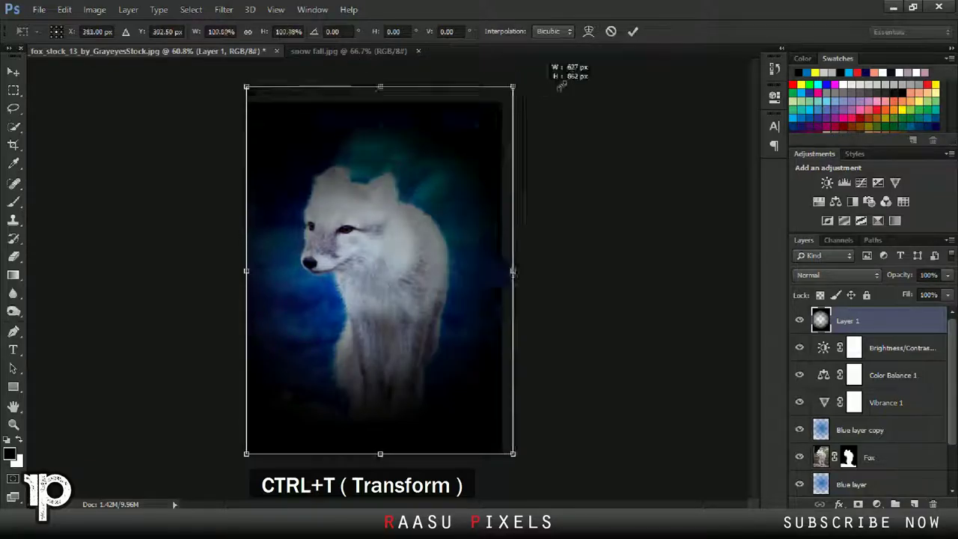
{"action": "left_click_drag", "start_coordinate": [530, 217], "coordinate": [539, 324]}
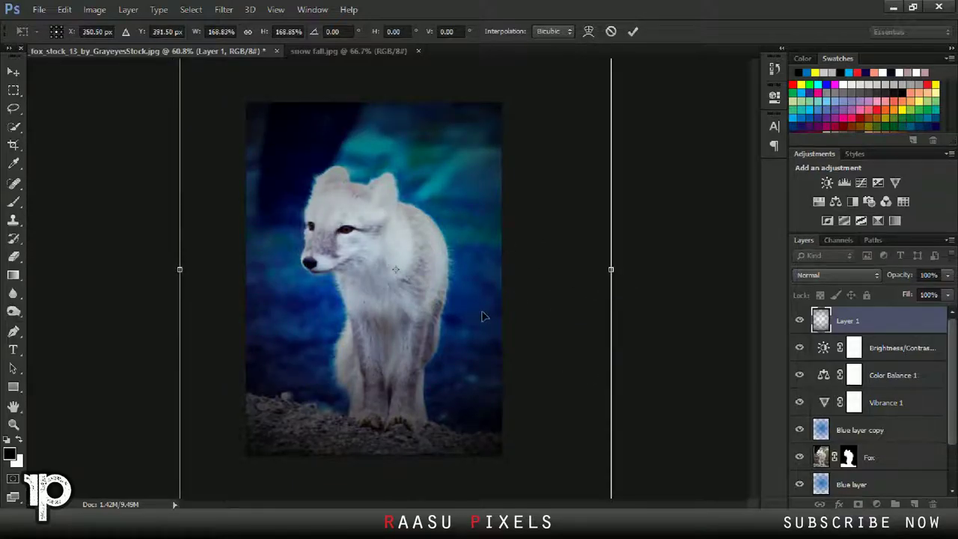
{"action": "key", "text": "ctrl+0"}
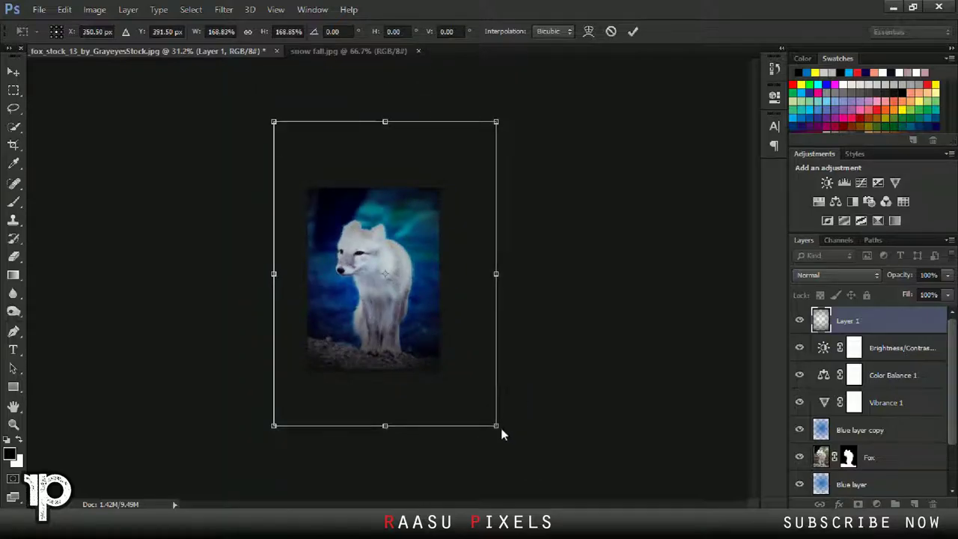
{"action": "left_click_drag", "start_coordinate": [500, 428], "coordinate": [551, 474]}
{"action": "left_click_drag", "start_coordinate": [455, 363], "coordinate": [439, 342]}
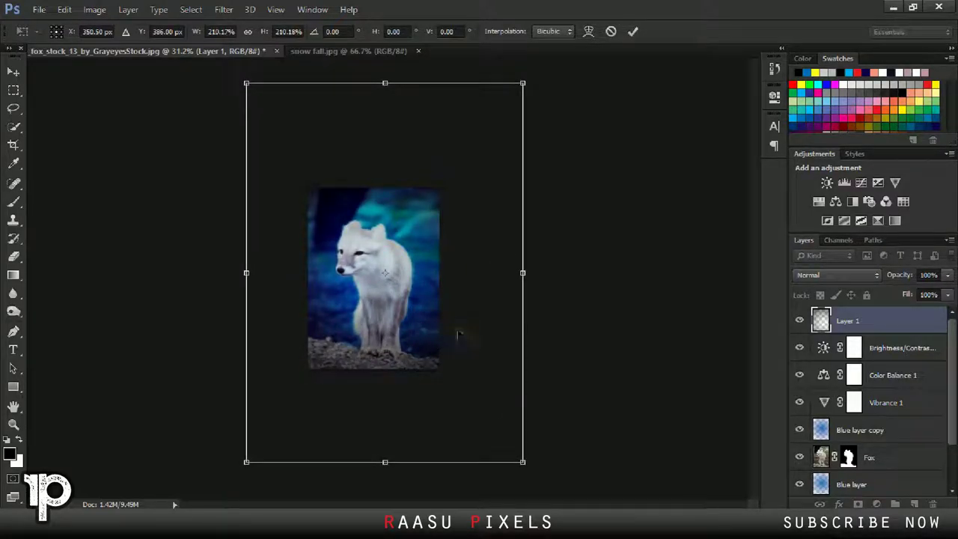
{"action": "left_click", "coordinate": [633, 30]}
{"action": "key", "text": "ctrl+0"}
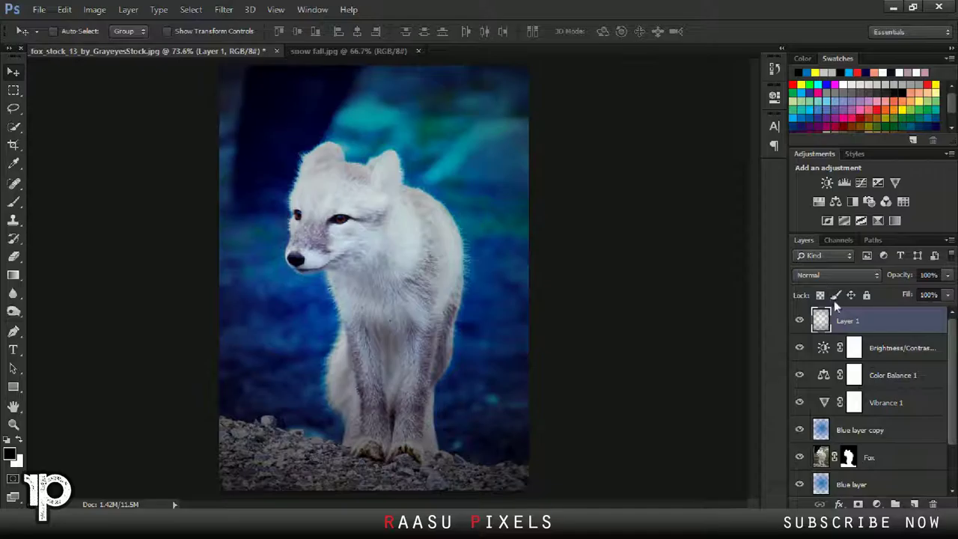
Create a new layer named 'Black grad 2'
{"action": "left_click", "coordinate": [913, 502]}
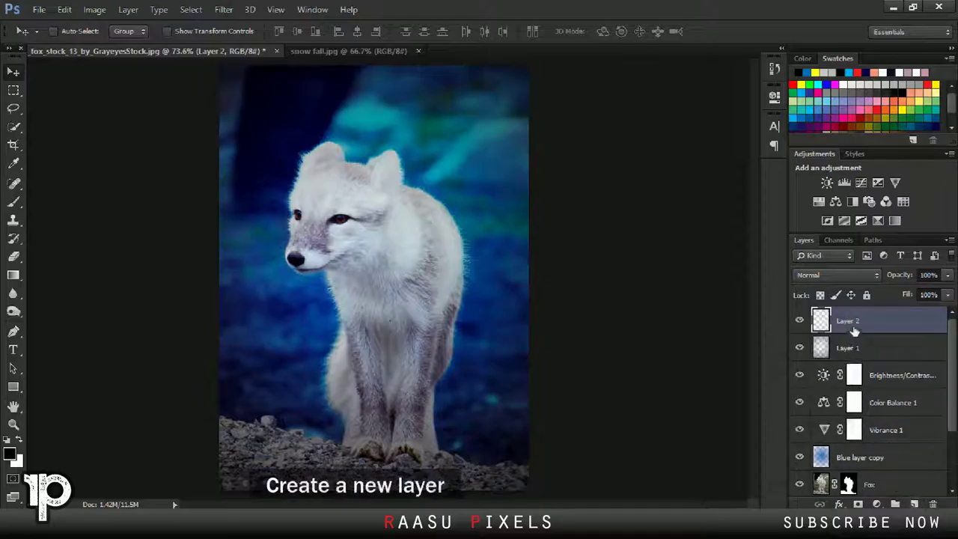
{"action": "double_click", "coordinate": [849, 320]}
{"action": "type", "text": "Black grad"}
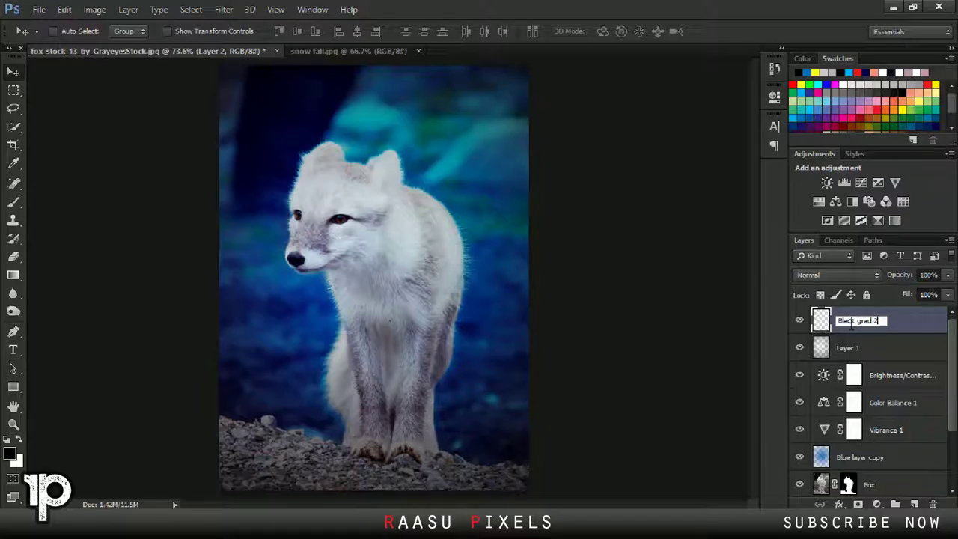
{"action": "key", "text": "Return"}
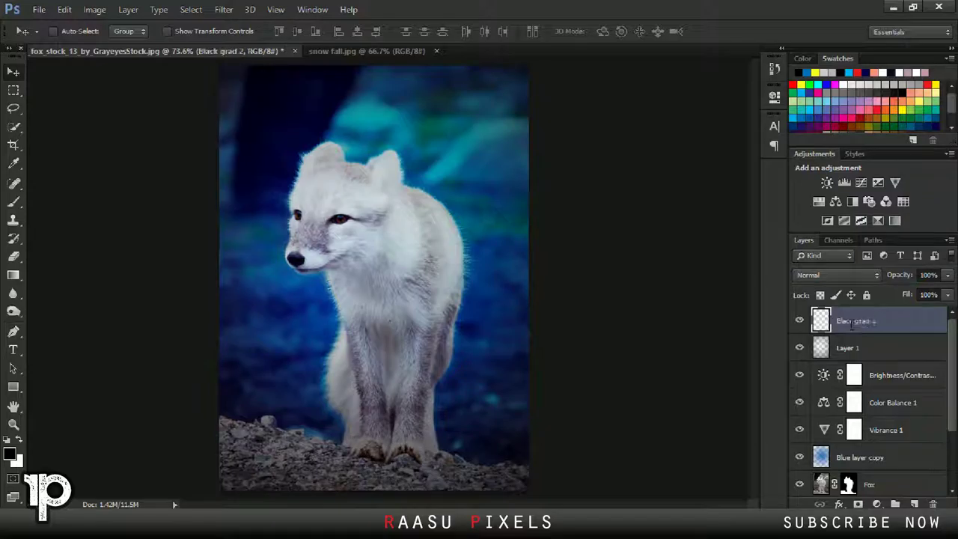
Draw a non-reversed black gradient up from the image bottom on Black grad 2
{"action": "left_click", "coordinate": [13, 275]}
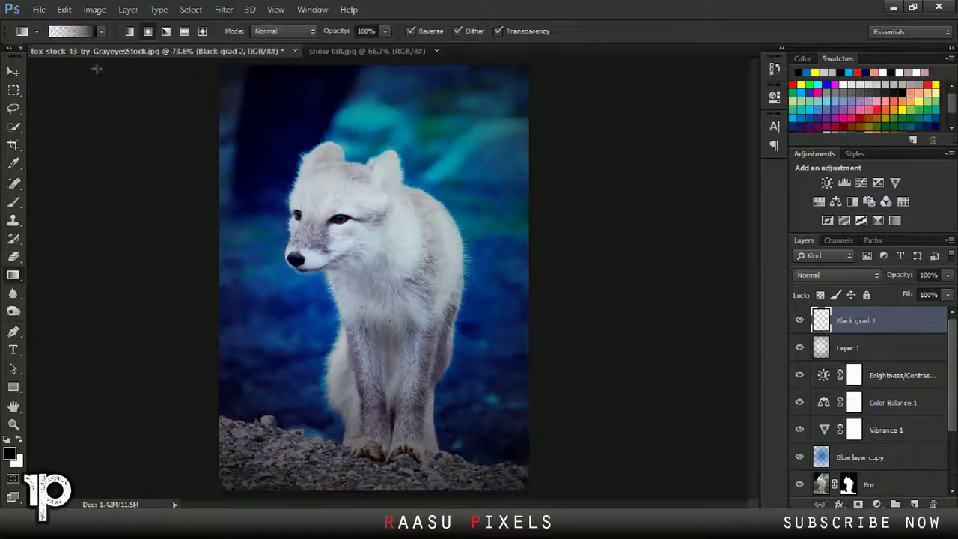
{"action": "left_click_drag", "start_coordinate": [359, 451], "coordinate": [358, 453]}
{"action": "left_click", "coordinate": [410, 31]}
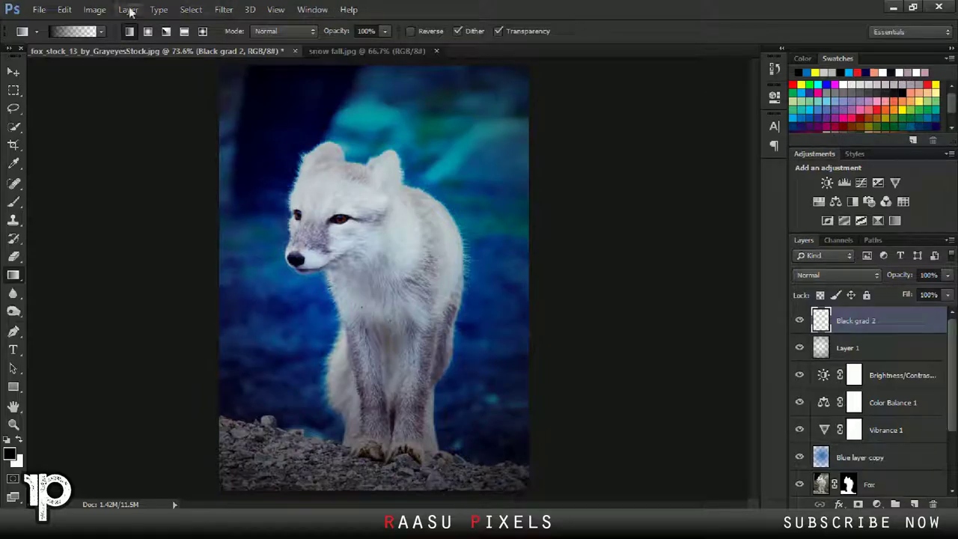
{"action": "left_click", "coordinate": [101, 32]}
{"action": "key", "text": "Return"}
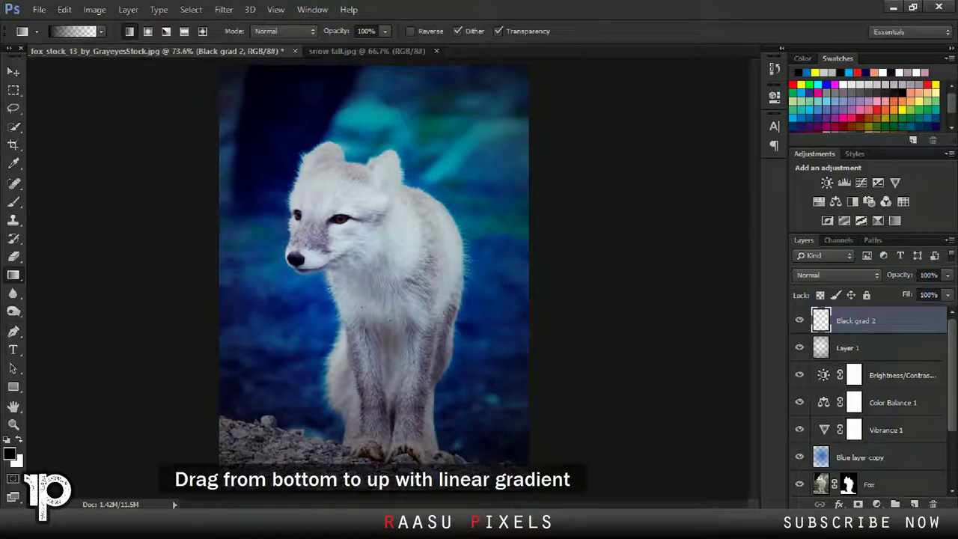
{"action": "mouse_move", "coordinate": [377, 505]}
{"action": "left_mouse_down"}
{"action": "mouse_move", "coordinate": [368, 488]}
{"action": "mouse_move", "coordinate": [368, 408]}
{"action": "left_mouse_up"}
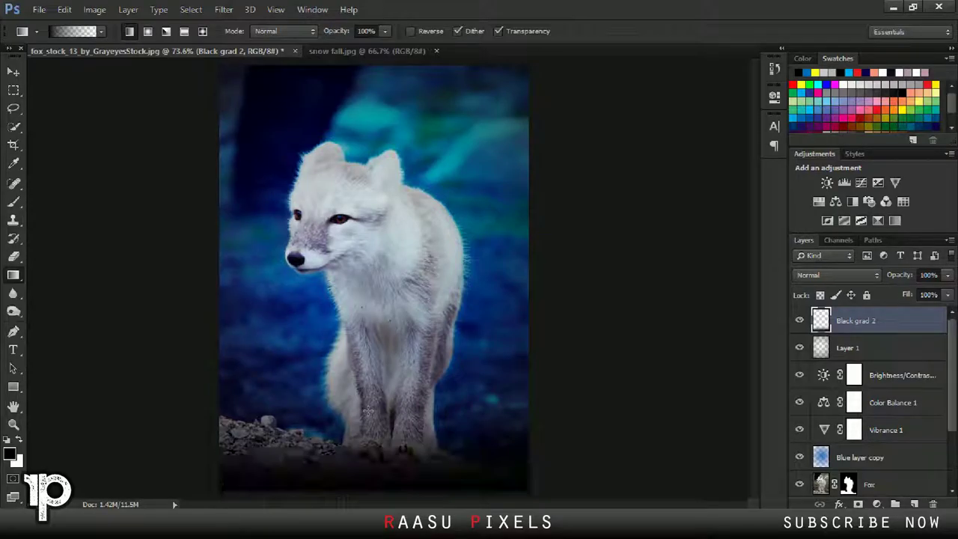
{"action": "key", "text": "ctrl+z"}
{"action": "left_click_drag", "start_coordinate": [362, 494], "coordinate": [359, 412]}
{"action": "key", "text": "ctrl+z"}
{"action": "left_click_drag", "start_coordinate": [353, 493], "coordinate": [353, 424]}
Set Black grad 2 to 65% opacity and Layer 1 to 89%, then add a new layer
{"action": "scroll", "coordinate": [363, 438], "scroll_direction": "down", "scroll_amount": 1}
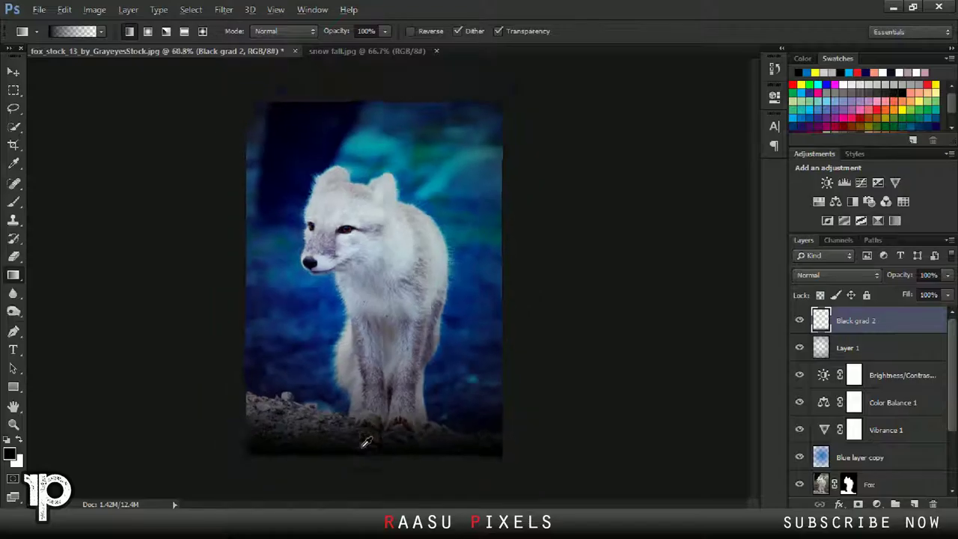
{"action": "left_click", "coordinate": [11, 75]}
{"action": "left_click_drag", "start_coordinate": [898, 276], "coordinate": [895, 276]}
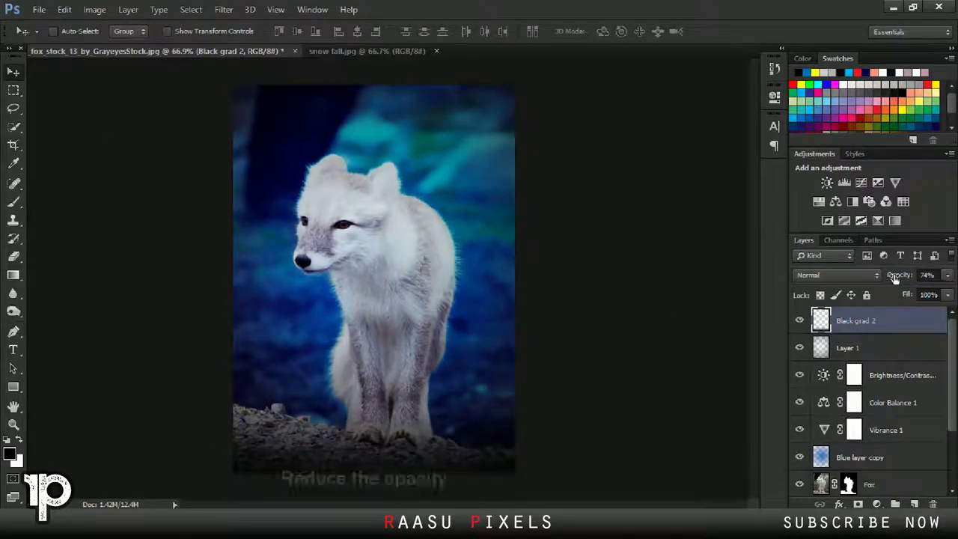
{"action": "left_click", "coordinate": [892, 349]}
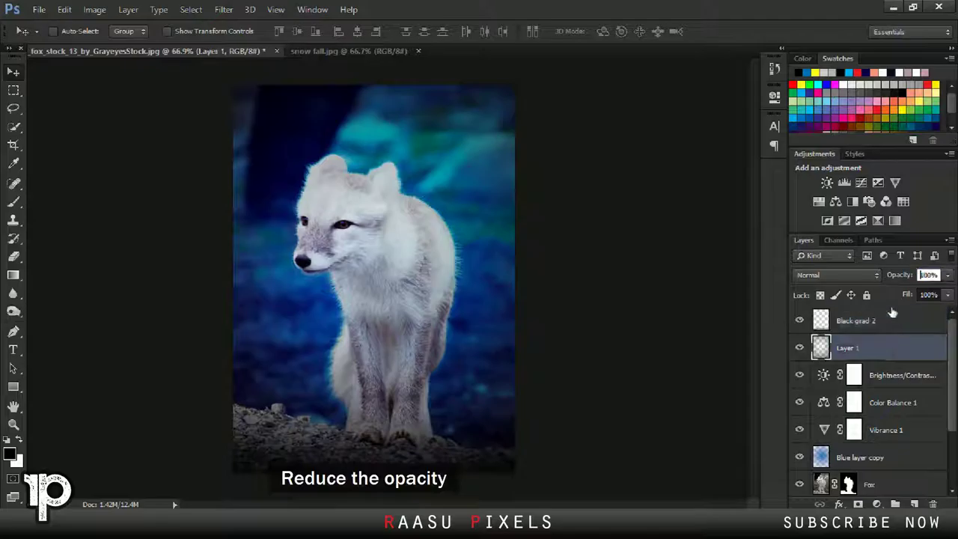
{"action": "left_click_drag", "start_coordinate": [897, 274], "coordinate": [892, 275]}
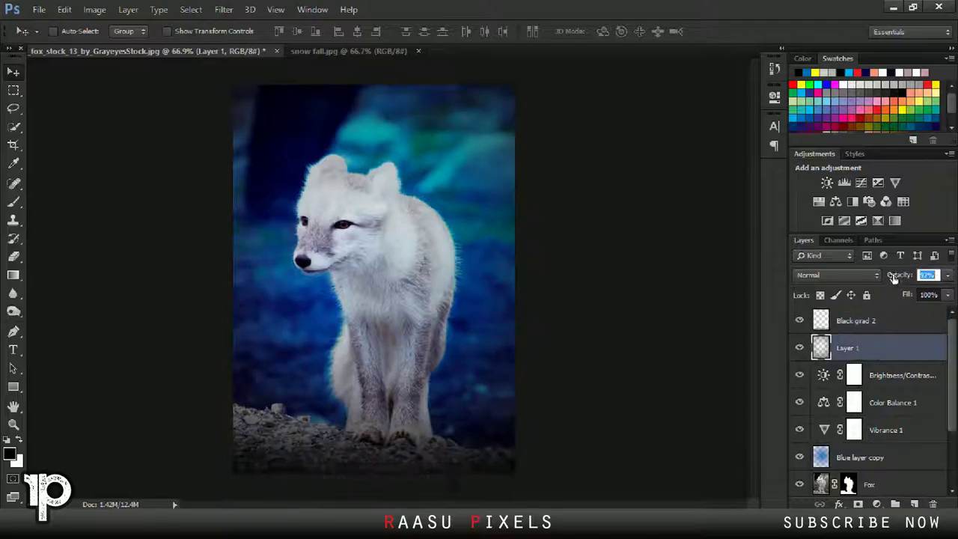
{"action": "left_click", "coordinate": [799, 349]}
{"action": "left_click", "coordinate": [799, 348]}
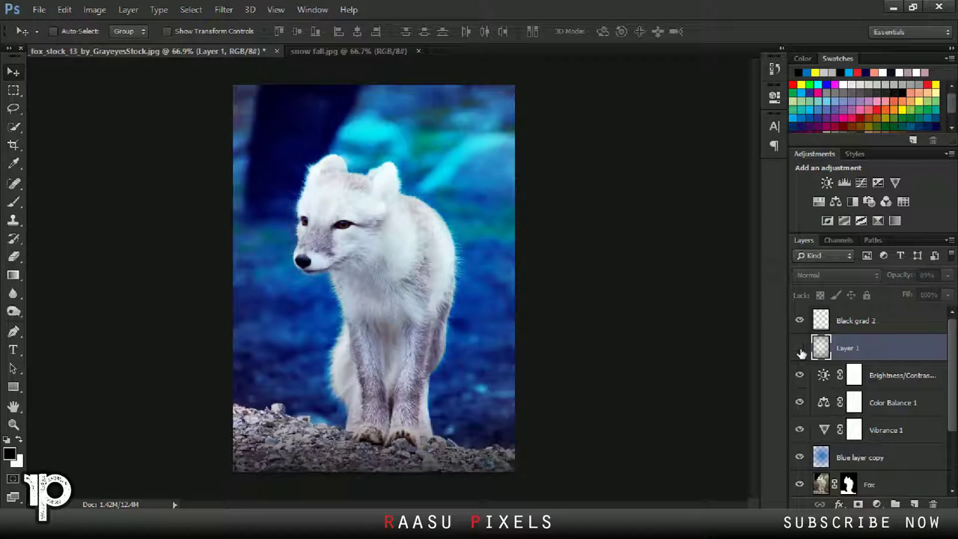
{"action": "left_click", "coordinate": [798, 349]}
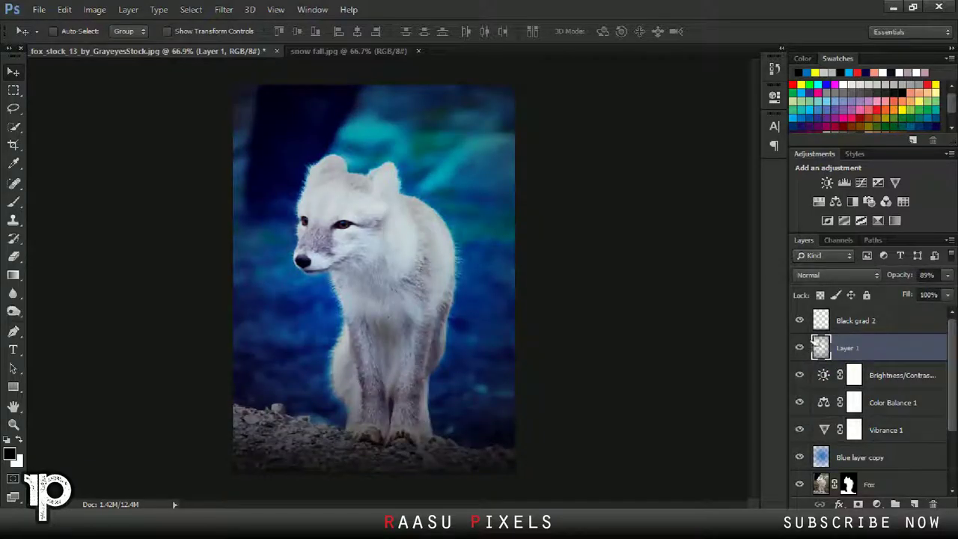
{"action": "left_click", "coordinate": [845, 323]}
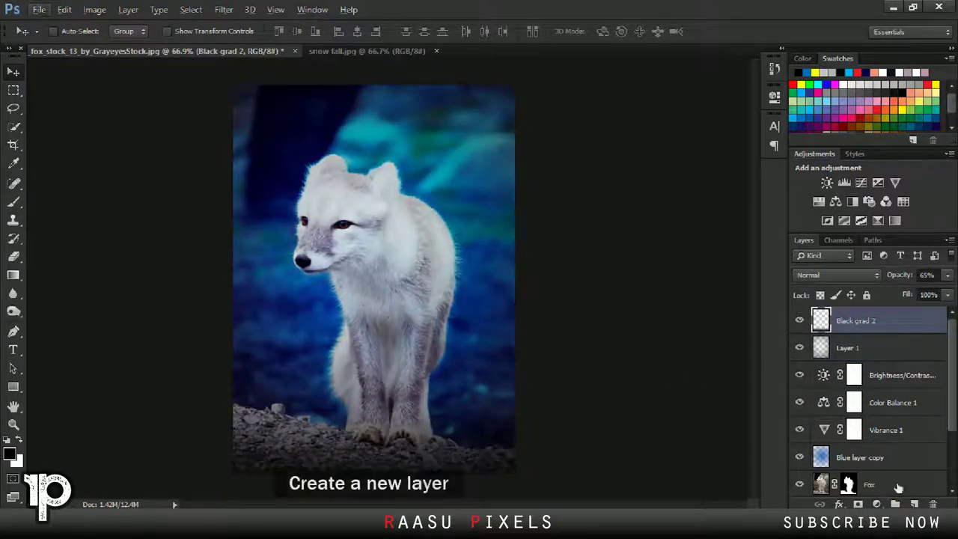
{"action": "left_click", "coordinate": [913, 503]}
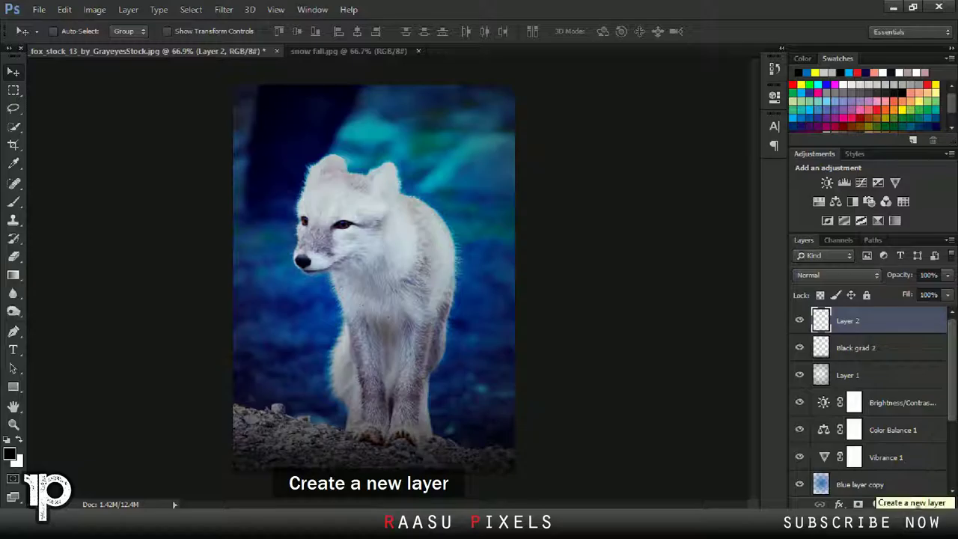
Stamp a merged copy of the image onto Layer 2 and open the Camera Raw Filter
{"action": "key", "text": "ctrl+shift+alt+e"}
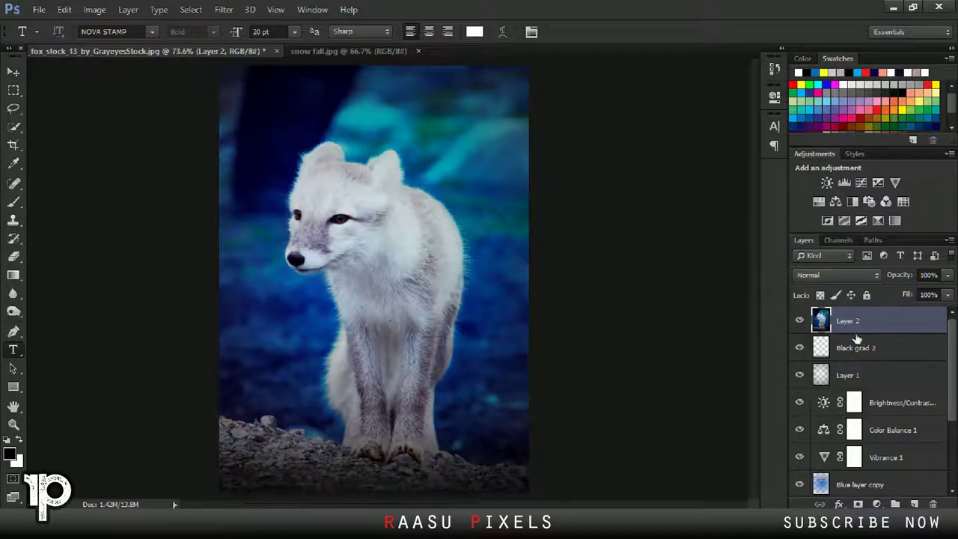
{"action": "left_click", "coordinate": [224, 9]}
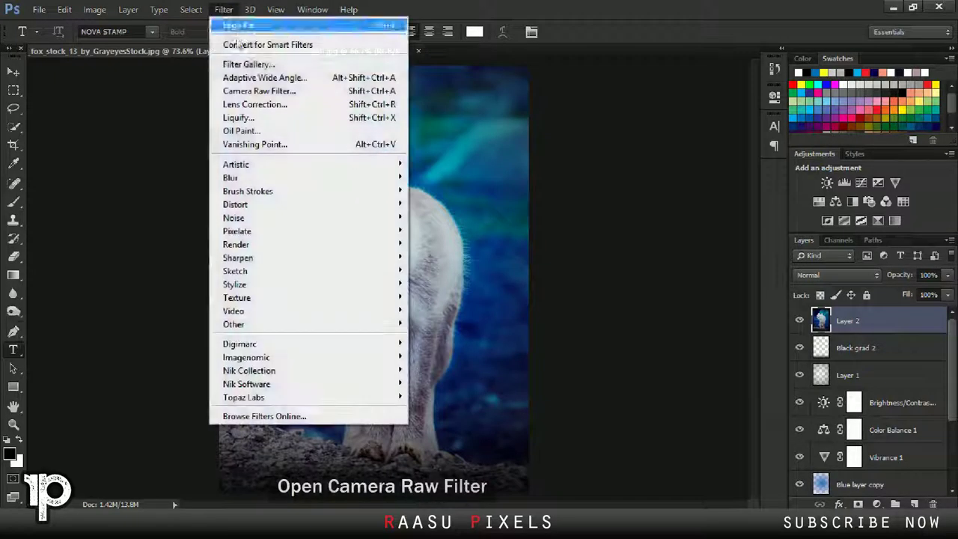
{"action": "left_click", "coordinate": [257, 96]}
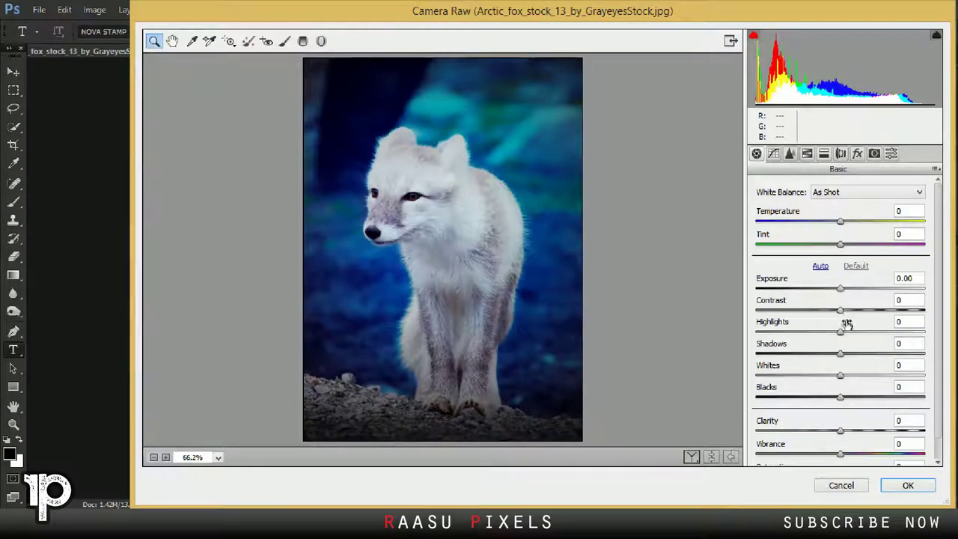
Set Exposure +0.65, Contrast -30, Shadows +28, Whites +20, Blacks +38, Clarity -4
{"action": "left_click_drag", "start_coordinate": [840, 289], "coordinate": [815, 310]}
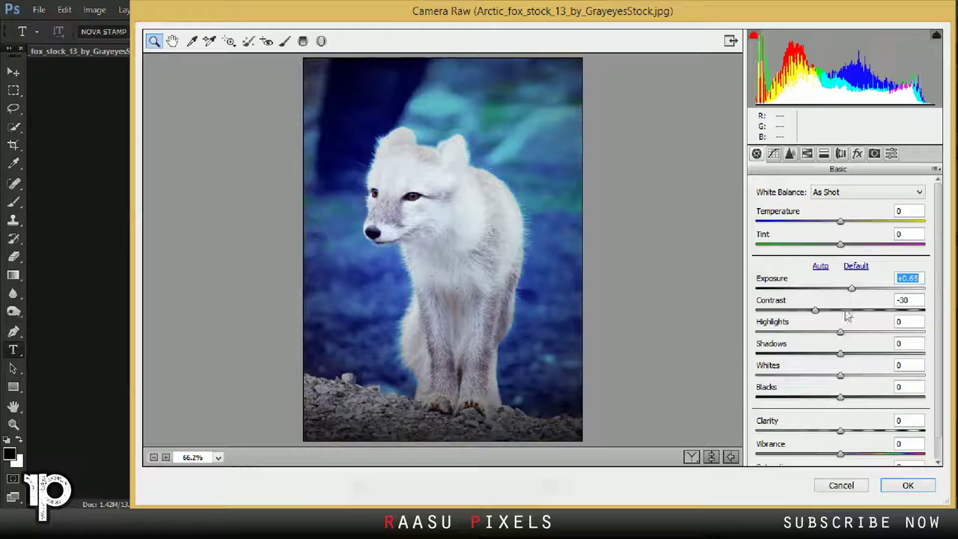
{"action": "mouse_move", "coordinate": [840, 353]}
{"action": "left_mouse_down"}
{"action": "mouse_move", "coordinate": [822, 359]}
{"action": "mouse_move", "coordinate": [862, 356]}
{"action": "mouse_move", "coordinate": [823, 381]}
{"action": "mouse_move", "coordinate": [855, 380]}
{"action": "mouse_move", "coordinate": [827, 400]}
{"action": "mouse_move", "coordinate": [798, 400]}
{"action": "mouse_move", "coordinate": [874, 402]}
{"action": "mouse_move", "coordinate": [819, 408]}
{"action": "mouse_move", "coordinate": [865, 408]}
{"action": "mouse_move", "coordinate": [841, 406]}
{"action": "left_mouse_up"}
{"action": "scroll", "coordinate": [870, 402], "scroll_direction": "down", "scroll_amount": 1}
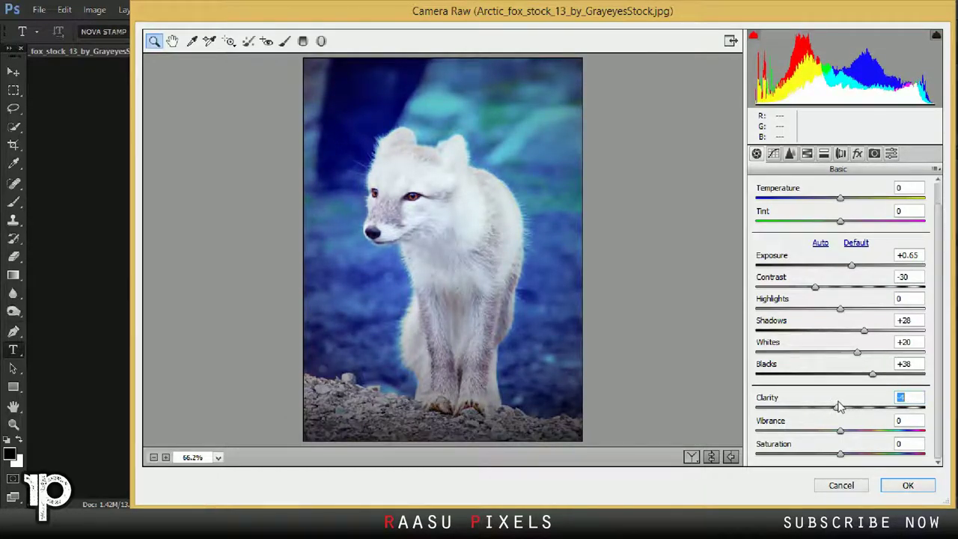
{"action": "left_click_drag", "start_coordinate": [838, 410], "coordinate": [855, 434]}
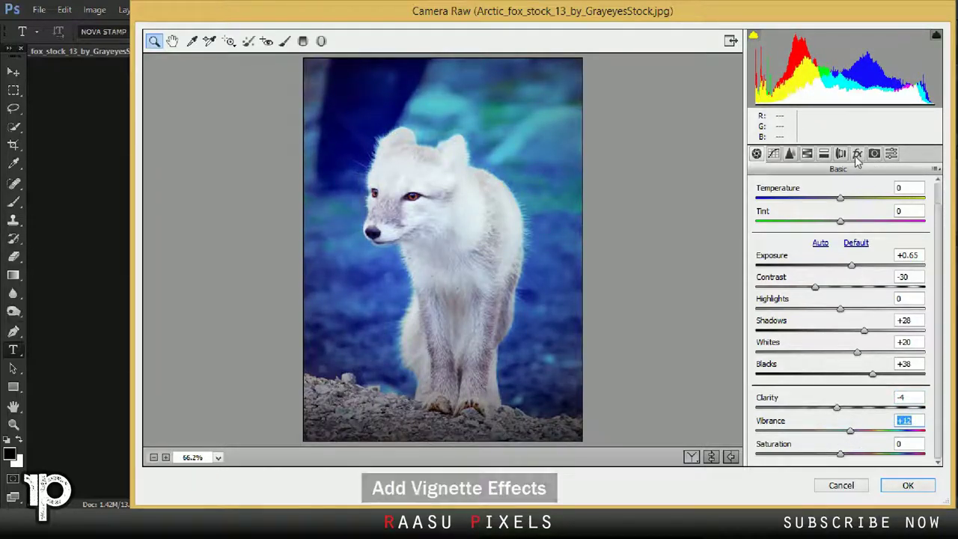
Apply a Color Priority post-crop vignette: Amount -45, Midpoint 45, Roundness -58, Feather 94
{"action": "left_click", "coordinate": [857, 153]}
{"action": "left_click", "coordinate": [831, 305]}
{"action": "left_click", "coordinate": [812, 323]}
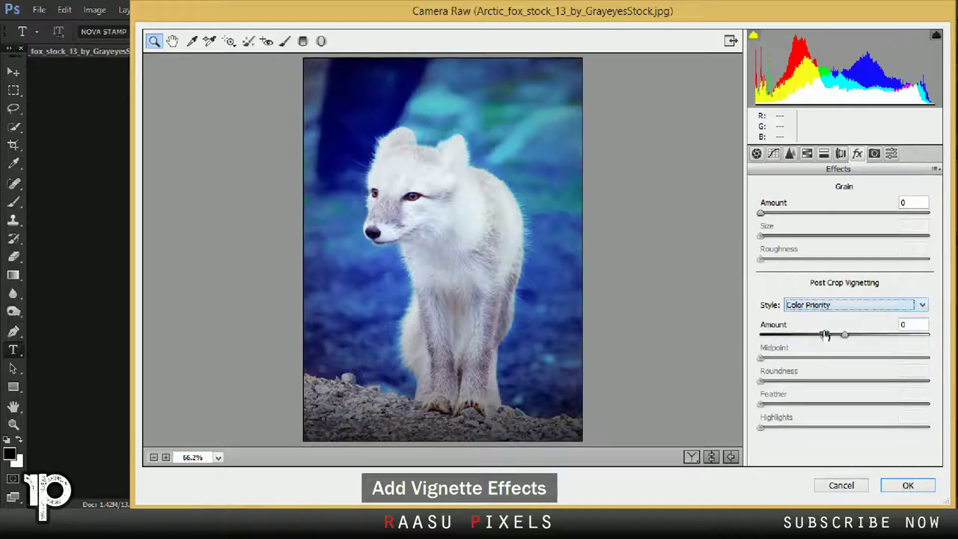
{"action": "left_click_drag", "start_coordinate": [844, 335], "coordinate": [808, 342]}
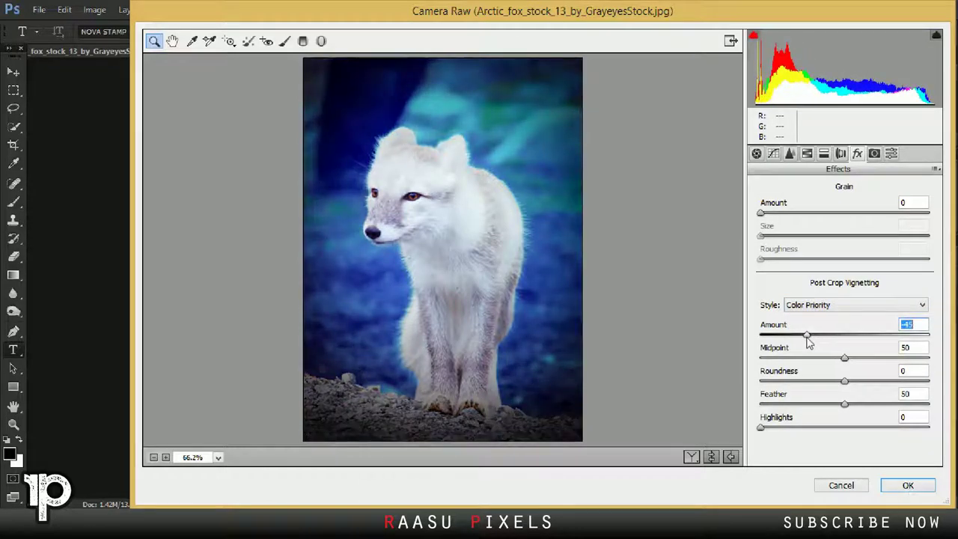
{"action": "mouse_move", "coordinate": [844, 381]}
{"action": "left_mouse_down"}
{"action": "mouse_move", "coordinate": [887, 383]}
{"action": "mouse_move", "coordinate": [795, 383]}
{"action": "mouse_move", "coordinate": [920, 409]}
{"action": "left_mouse_up"}
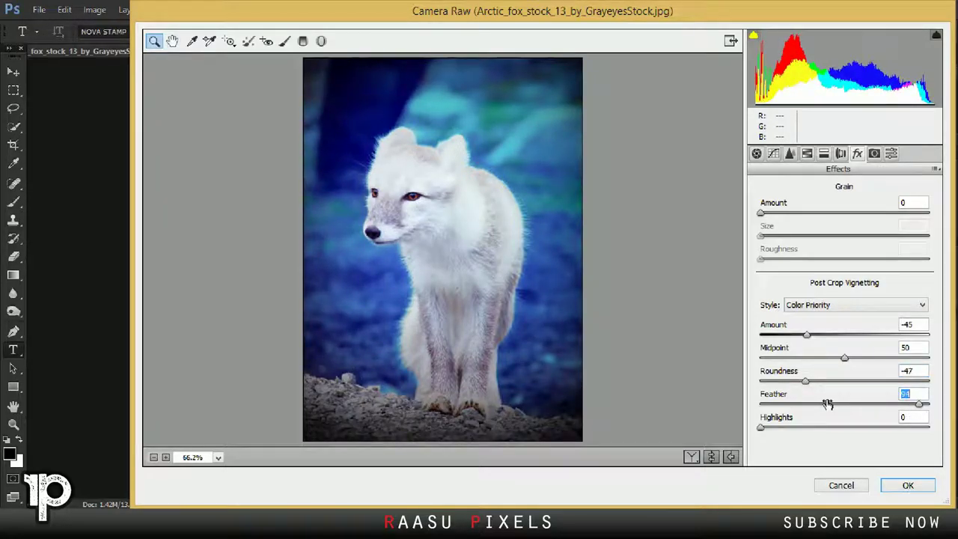
{"action": "left_click_drag", "start_coordinate": [805, 383], "coordinate": [796, 382]}
{"action": "mouse_move", "coordinate": [844, 358]}
{"action": "left_mouse_down"}
{"action": "mouse_move", "coordinate": [816, 358]}
{"action": "mouse_move", "coordinate": [831, 359]}
{"action": "left_mouse_up"}
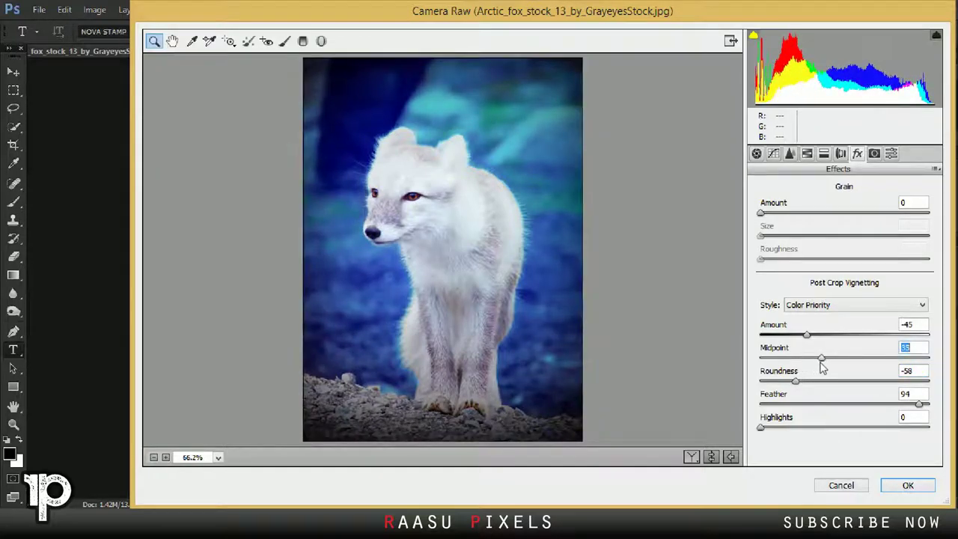
{"action": "left_click", "coordinate": [908, 485]}
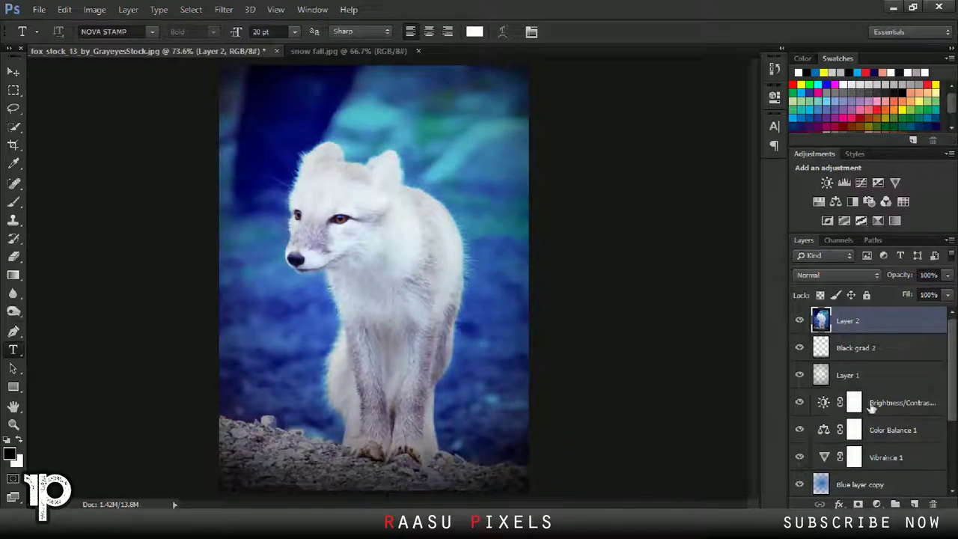
Duplicate Layer 2 and apply a 7-pixel High Pass filter to the copy
{"action": "right_click", "coordinate": [875, 327]}
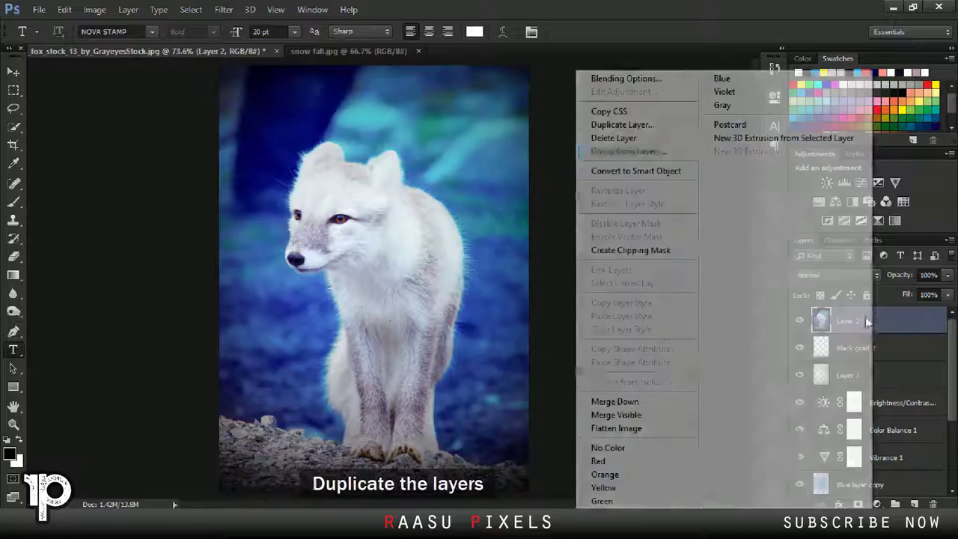
{"action": "left_click", "coordinate": [659, 131]}
{"action": "left_click", "coordinate": [619, 163]}
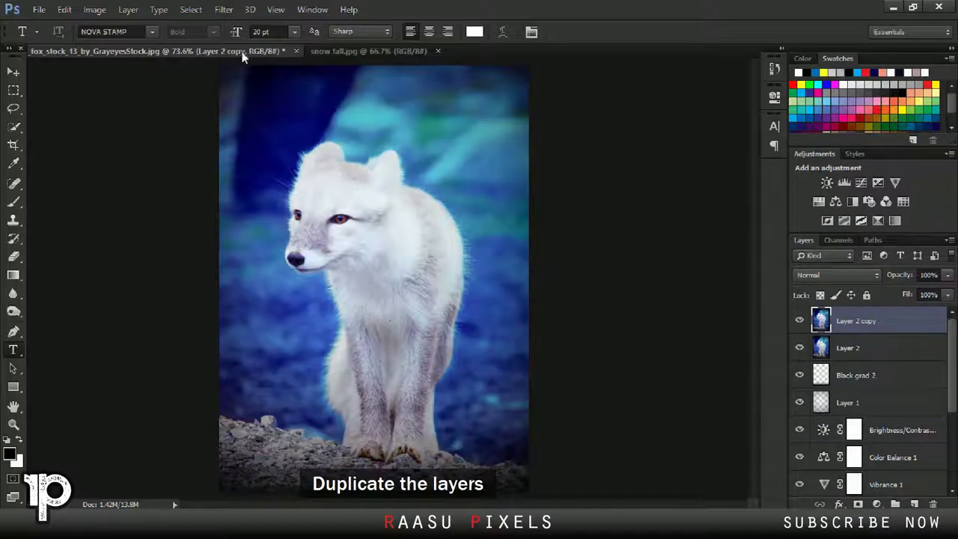
{"action": "left_click", "coordinate": [224, 9]}
{"action": "mouse_move", "coordinate": [233, 324]}
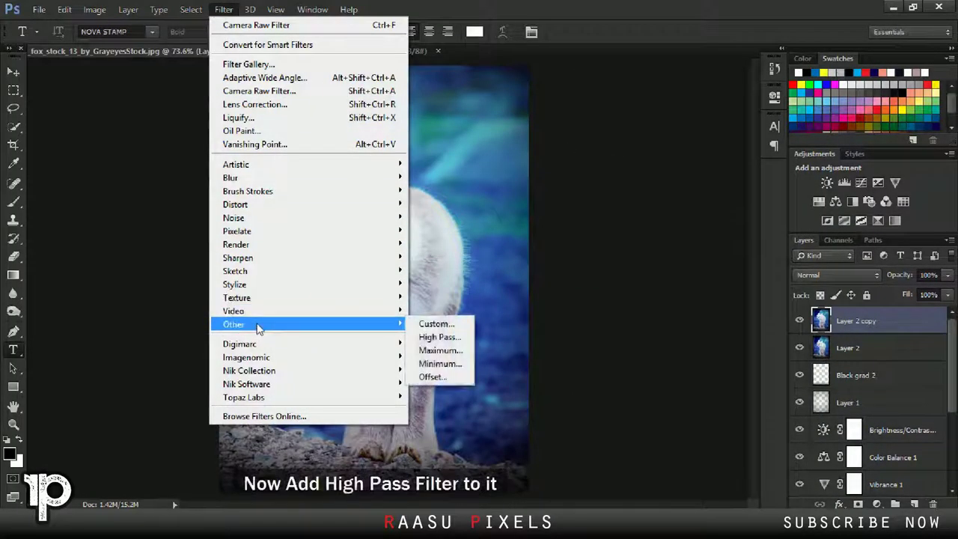
{"action": "left_click", "coordinate": [439, 336]}
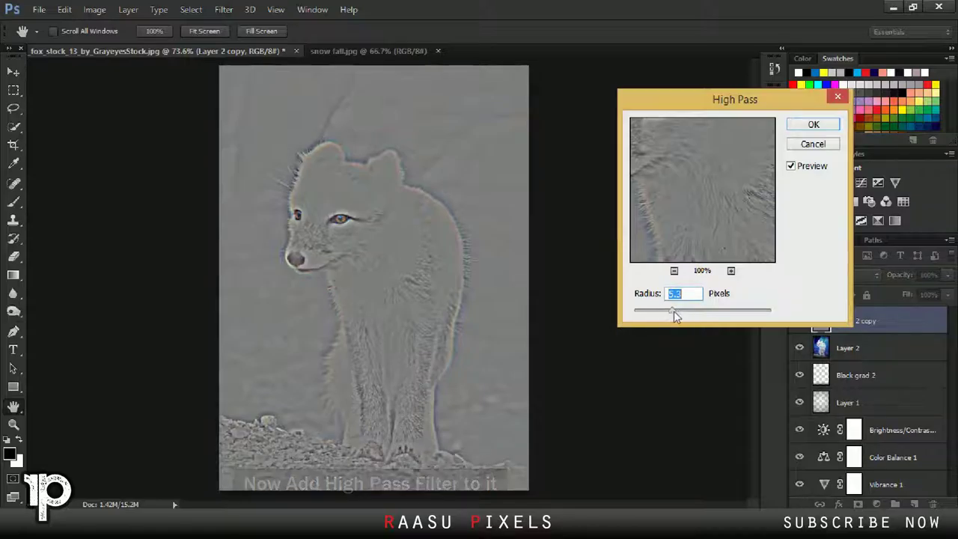
{"action": "left_click_drag", "start_coordinate": [676, 311], "coordinate": [678, 310]}
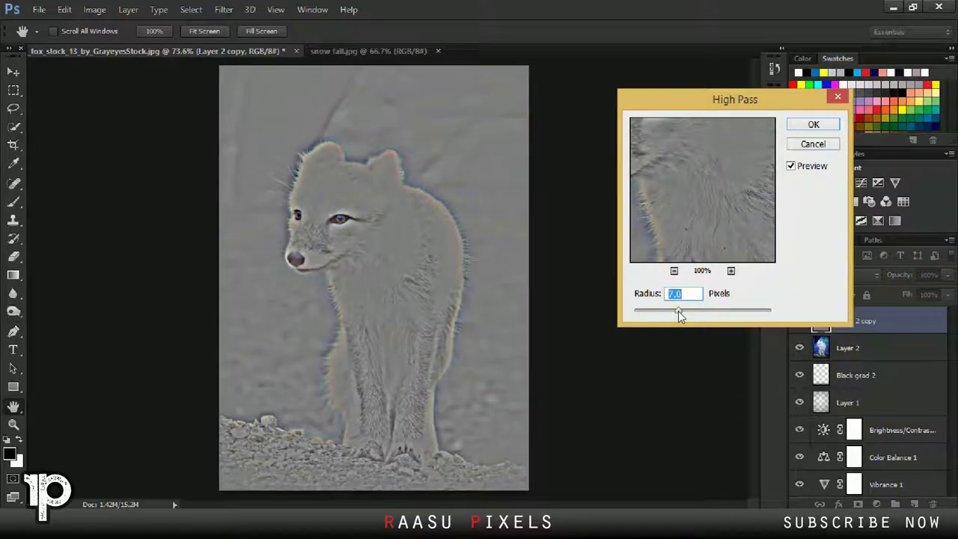
{"action": "left_click", "coordinate": [812, 125]}
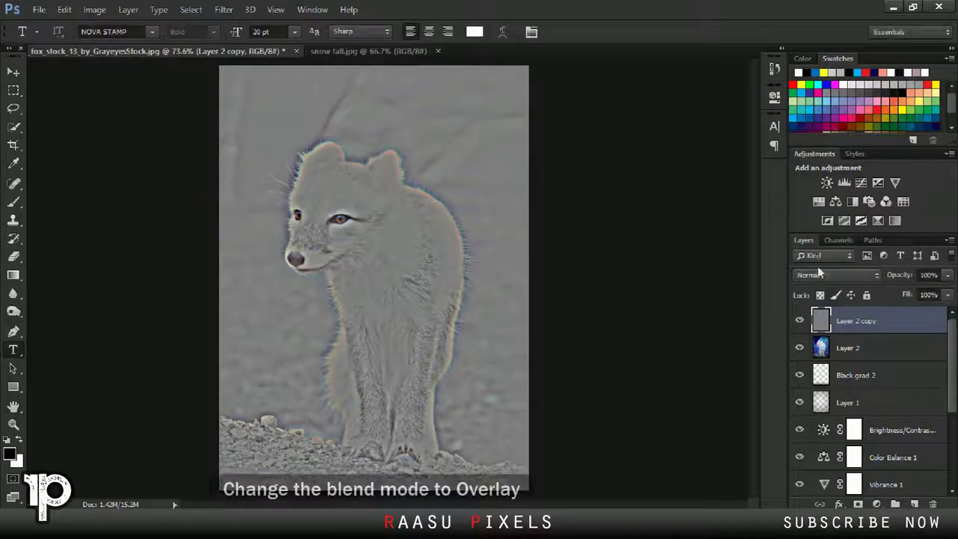
Set the High Pass copy to Overlay blend mode and add a layer mask
{"action": "left_click", "coordinate": [820, 277]}
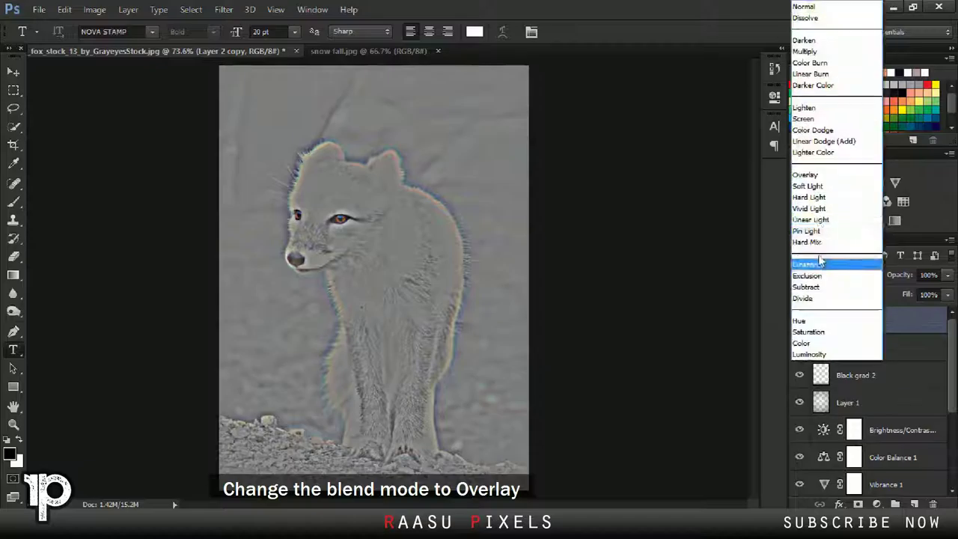
{"action": "left_click", "coordinate": [808, 175]}
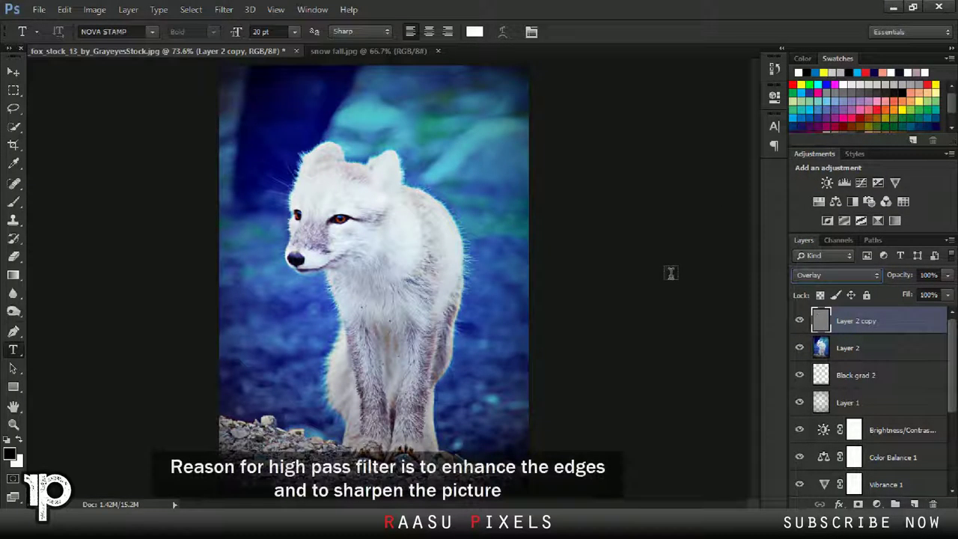
{"action": "left_click", "coordinate": [875, 503]}
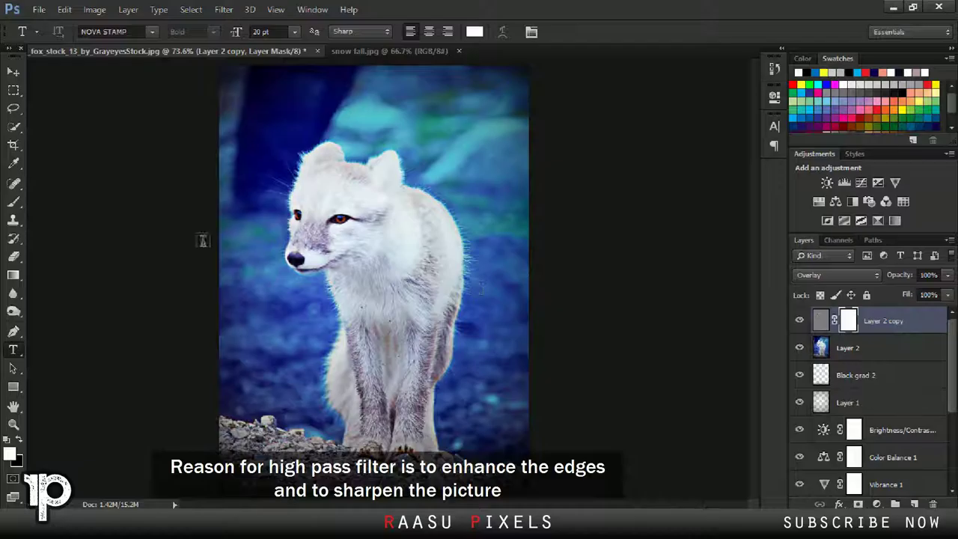
Erase the Layer 2 copy mask around the fox so the background stays unaffected
{"action": "left_click", "coordinate": [13, 256]}
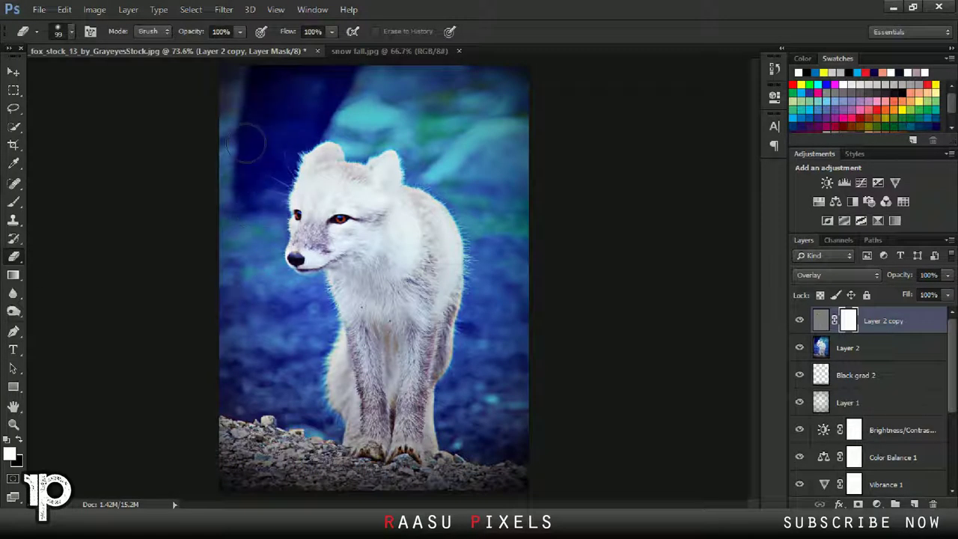
{"action": "left_click_drag", "start_coordinate": [329, 112], "coordinate": [368, 128]}
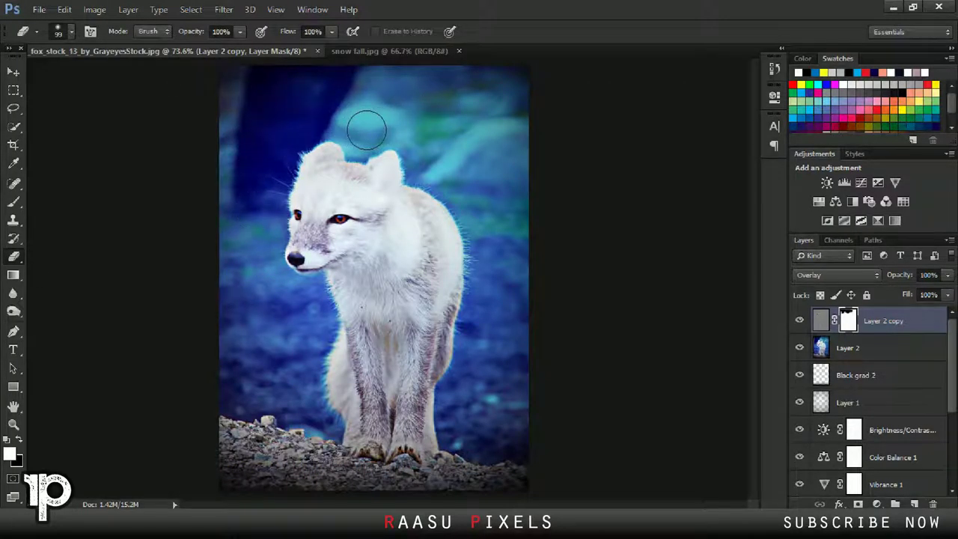
{"action": "left_click_drag", "start_coordinate": [451, 166], "coordinate": [443, 177]}
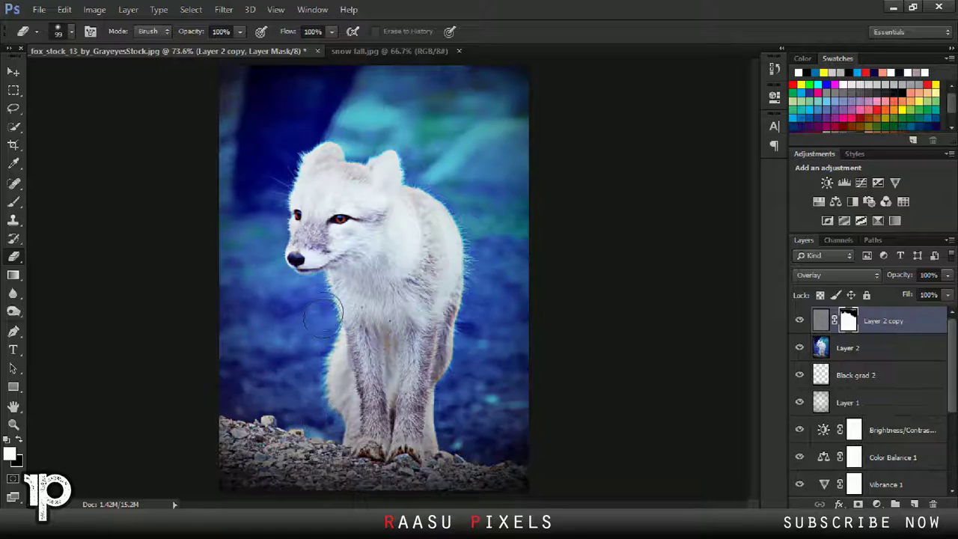
{"action": "left_click_drag", "start_coordinate": [315, 325], "coordinate": [333, 322]}
{"action": "left_click_drag", "start_coordinate": [472, 247], "coordinate": [489, 222]}
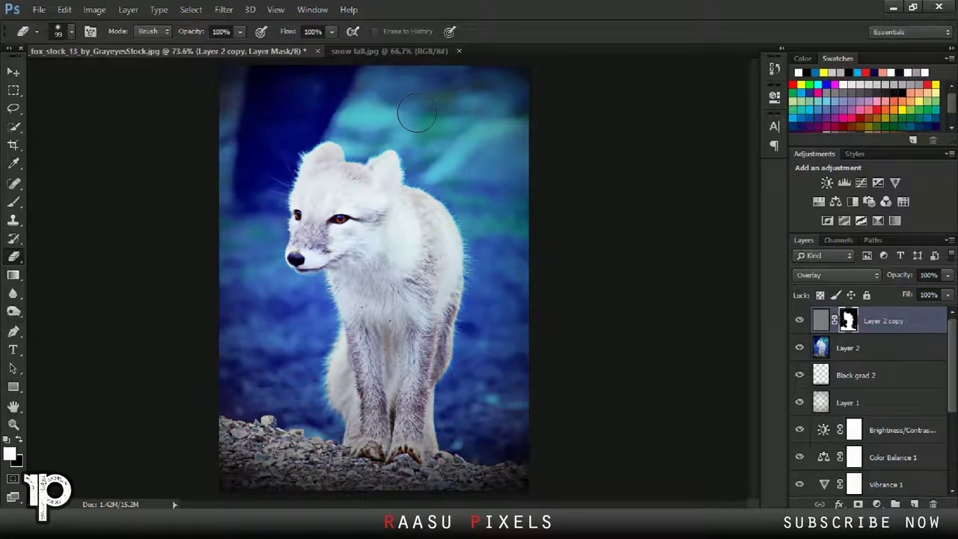
Lower the Layer 2 copy opacity to 56% and compare with it hidden
{"action": "left_click", "coordinate": [12, 72]}
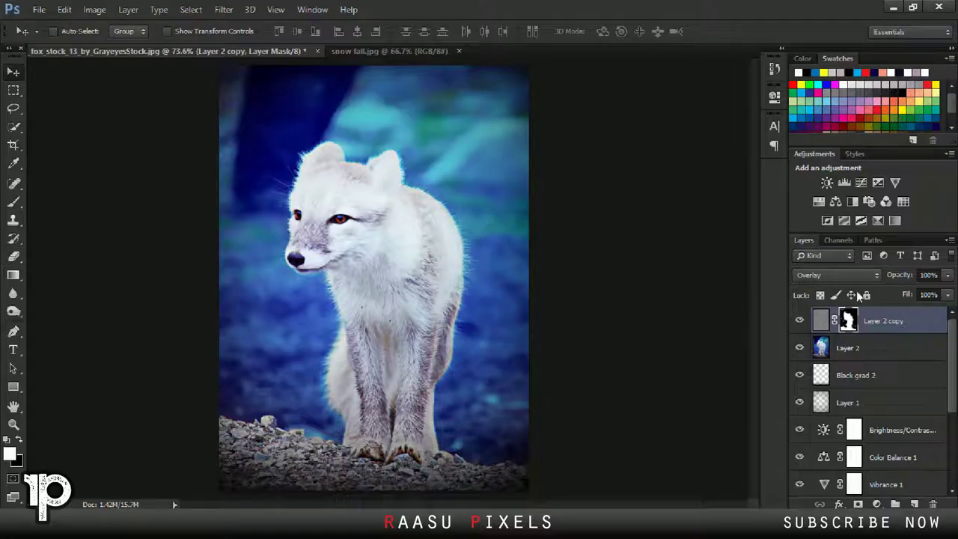
{"action": "left_click_drag", "start_coordinate": [900, 277], "coordinate": [895, 278]}
{"action": "left_click", "coordinate": [799, 320]}
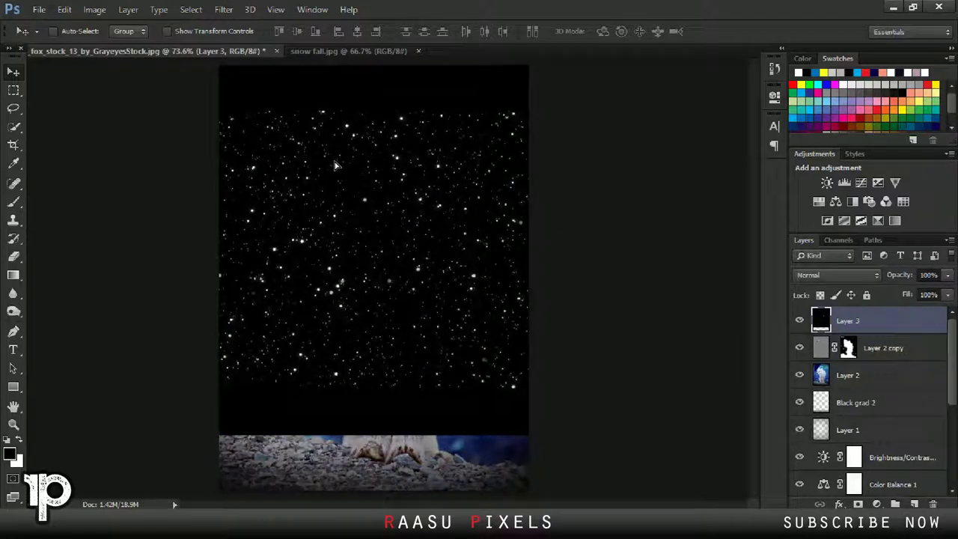
Scale the Layer 3 starfield past all canvas edges and commit the transform
{"action": "key", "text": "ctrl+t"}
{"action": "left_click_drag", "start_coordinate": [669, 442], "coordinate": [894, 487]}
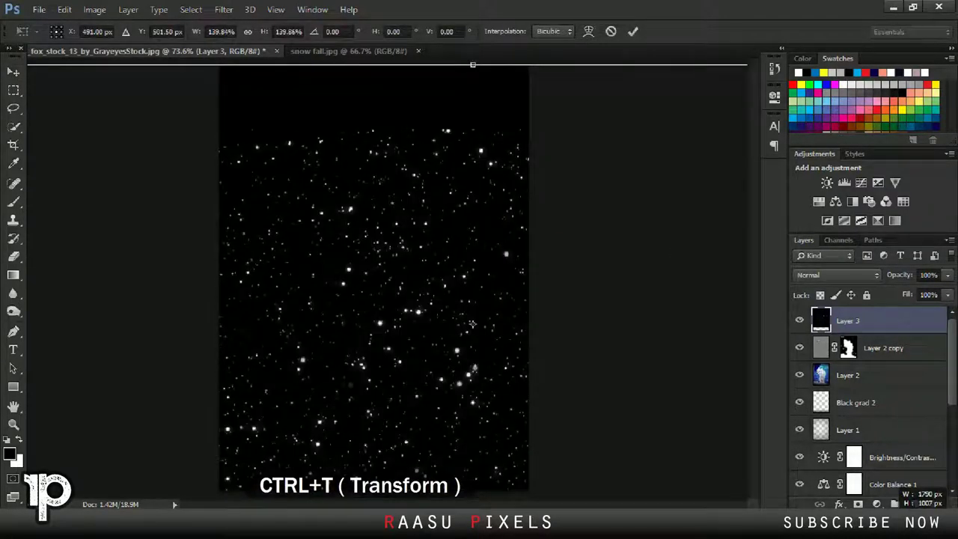
{"action": "left_click_drag", "start_coordinate": [560, 252], "coordinate": [478, 123]}
{"action": "scroll", "coordinate": [479, 224], "scroll_direction": "down", "scroll_amount": 3}
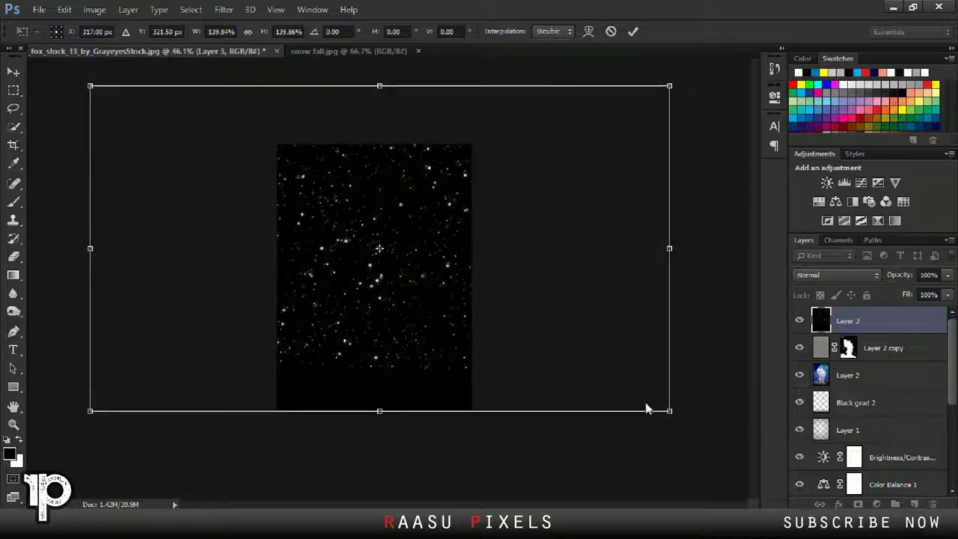
{"action": "left_click_drag", "start_coordinate": [644, 411], "coordinate": [688, 445]}
{"action": "left_click_drag", "start_coordinate": [526, 308], "coordinate": [520, 334]}
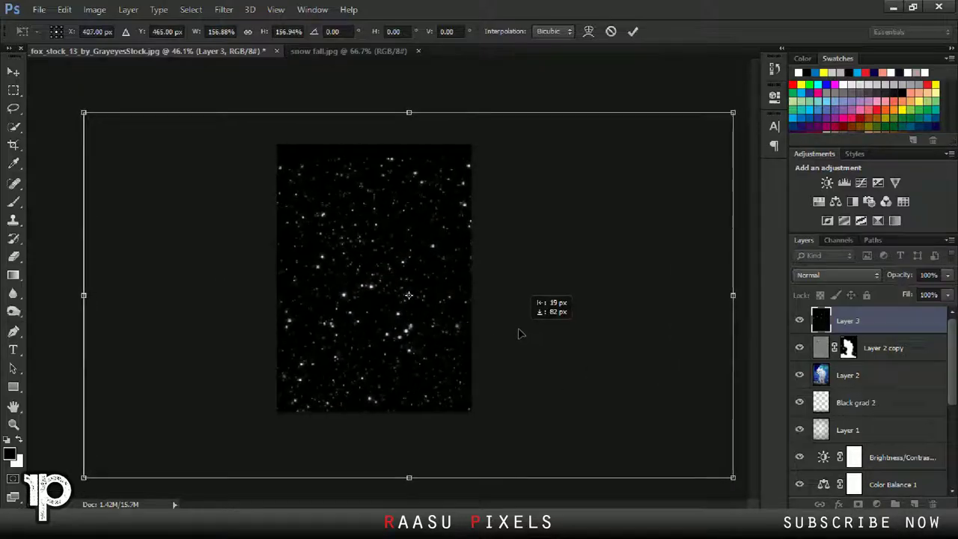
{"action": "left_click_drag", "start_coordinate": [84, 112], "coordinate": [38, 87]}
{"action": "left_click_drag", "start_coordinate": [534, 276], "coordinate": [541, 280]}
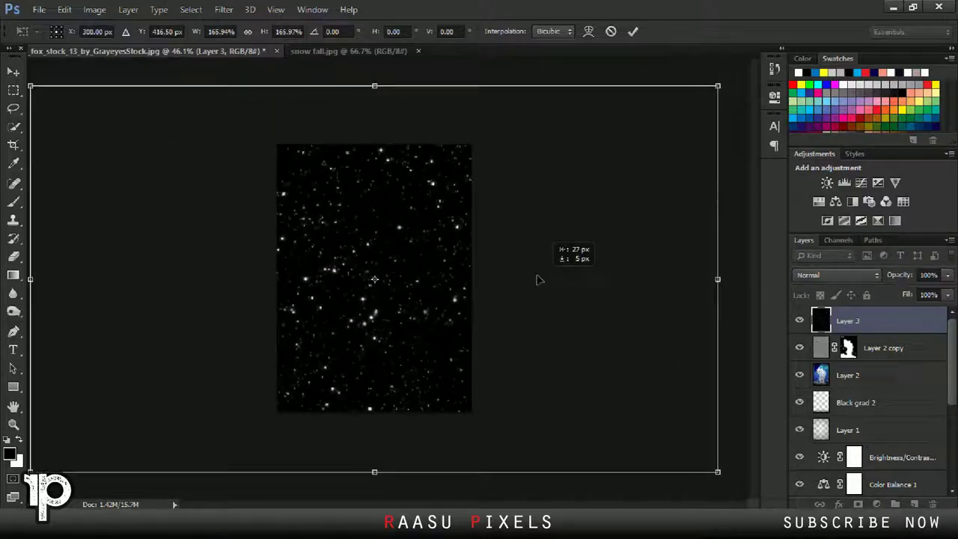
{"action": "left_click", "coordinate": [632, 31]}
Blend the starfield in Screen mode, nudge it right, and set opacity to about 86%
{"action": "left_click", "coordinate": [830, 274]}
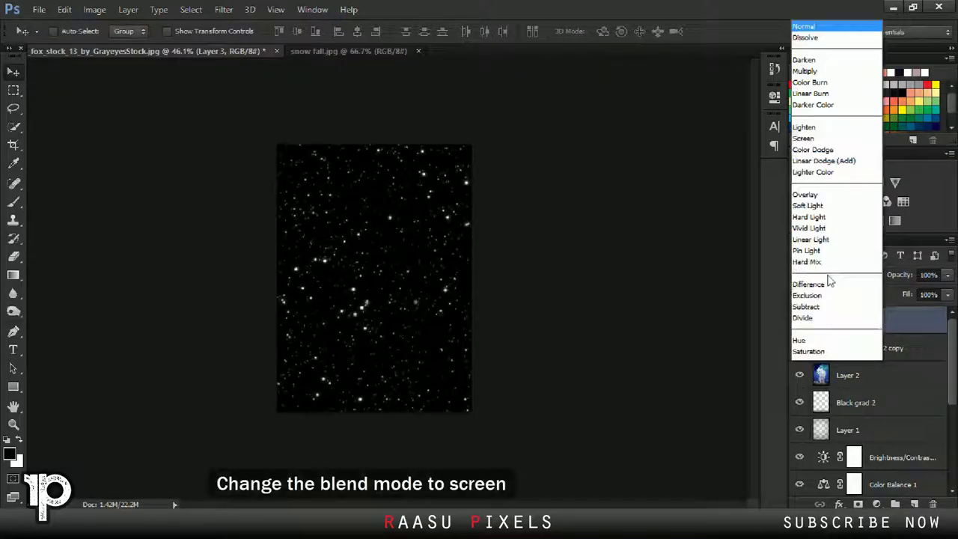
{"action": "left_click", "coordinate": [814, 123]}
{"action": "key", "text": "ctrl+0"}
{"action": "left_click_drag", "start_coordinate": [493, 221], "coordinate": [499, 218]}
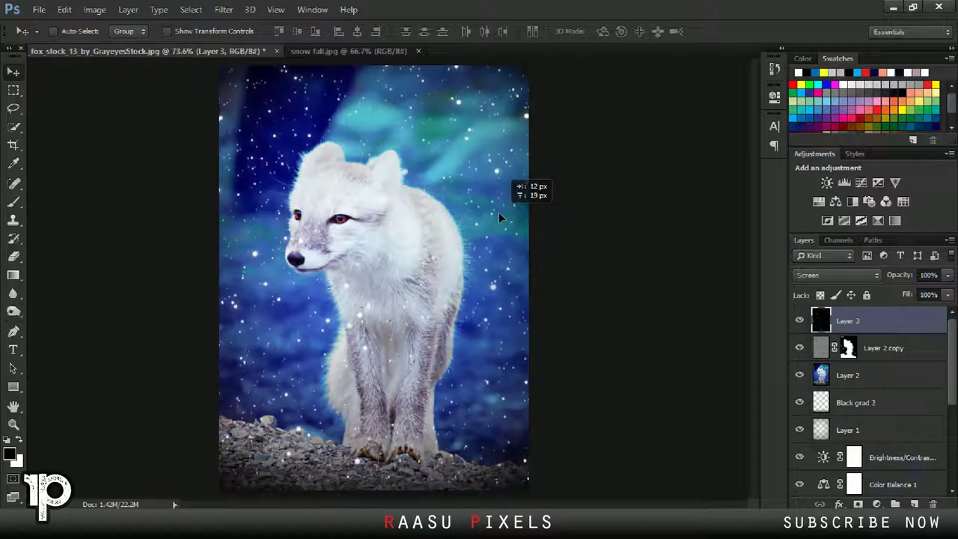
{"action": "key", "text": "ctrl+minus"}
{"action": "left_click_drag", "start_coordinate": [896, 275], "coordinate": [896, 276]}
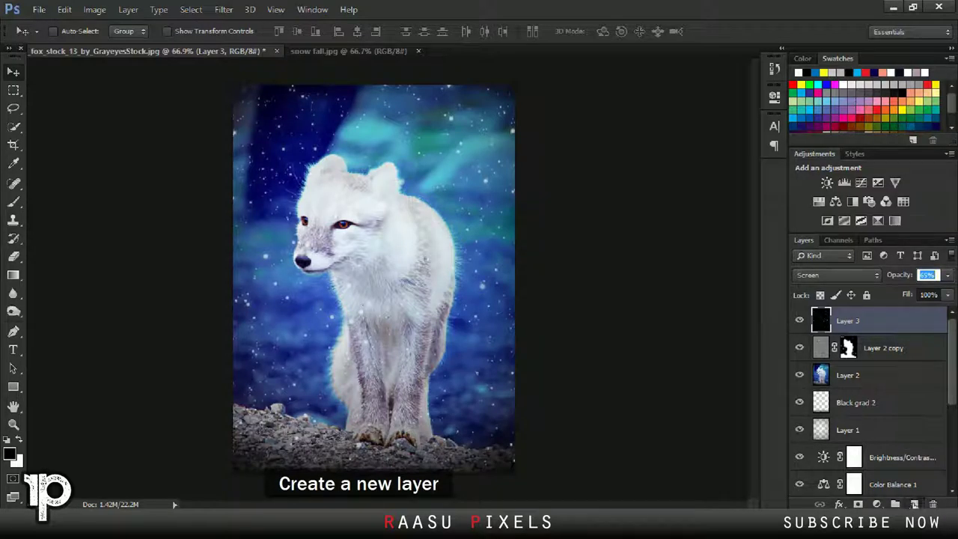
Add a new Layer 4 and fill it with 50% Gray via Edit > Fill
{"action": "left_click", "coordinate": [914, 503]}
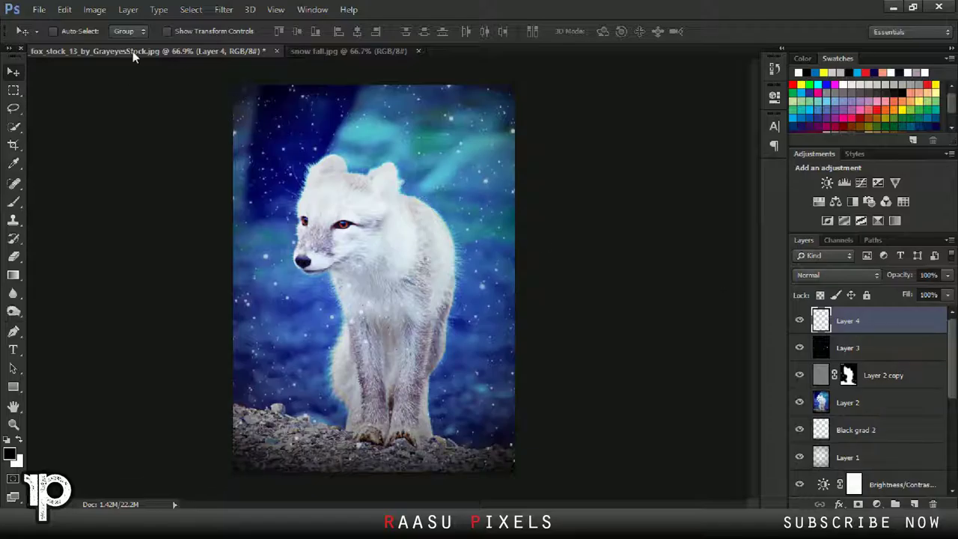
{"action": "left_click", "coordinate": [94, 9]}
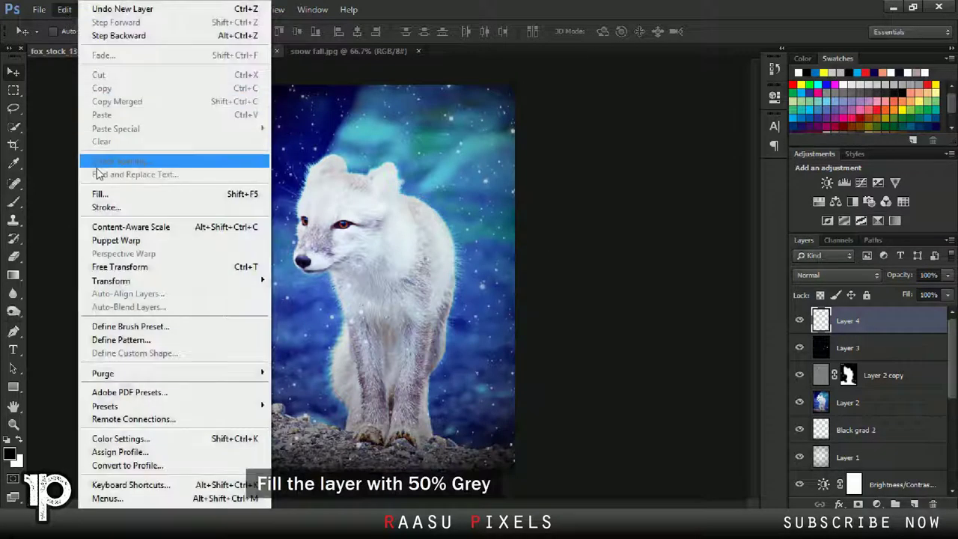
{"action": "left_click", "coordinate": [100, 194]}
{"action": "left_click", "coordinate": [439, 156]}
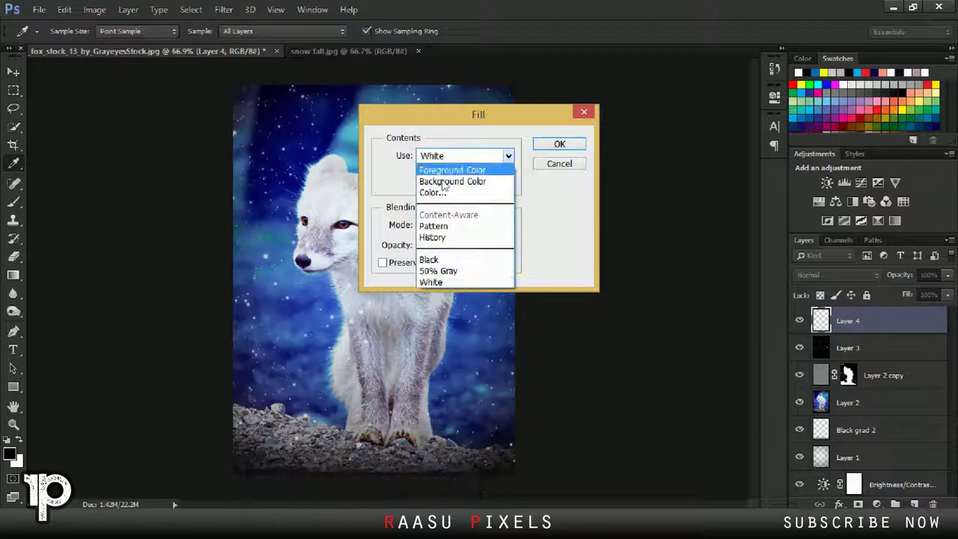
{"action": "left_click", "coordinate": [438, 271]}
{"action": "left_click", "coordinate": [557, 145]}
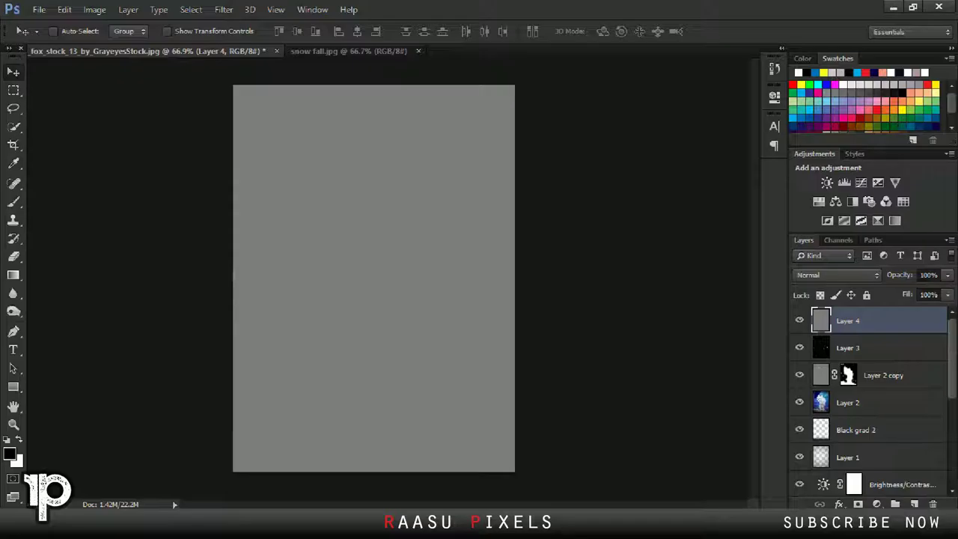
{"action": "left_click", "coordinate": [837, 275]}
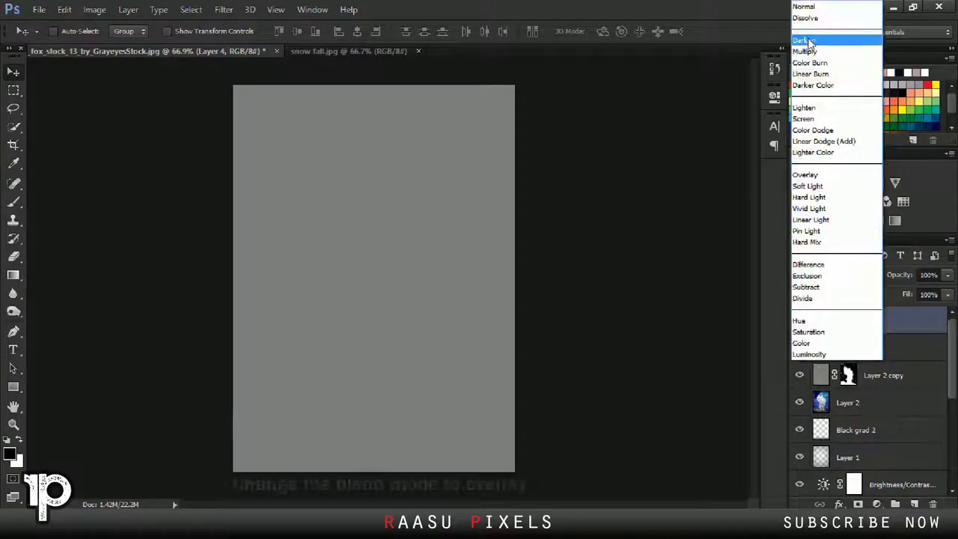
Set Layer 4 to Overlay and burn darker shading into the fox's chest, neck and right side
{"action": "left_click", "coordinate": [810, 183]}
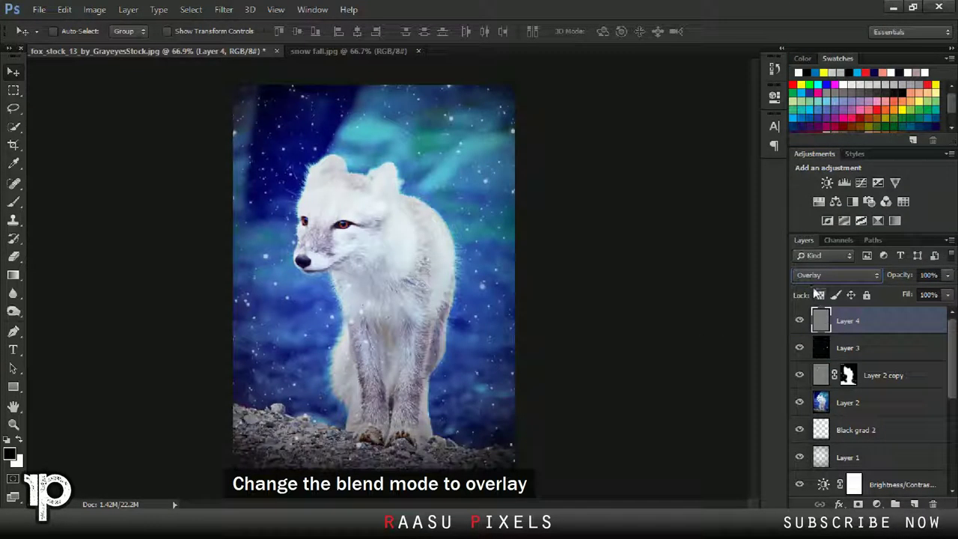
{"action": "left_click", "coordinate": [13, 293]}
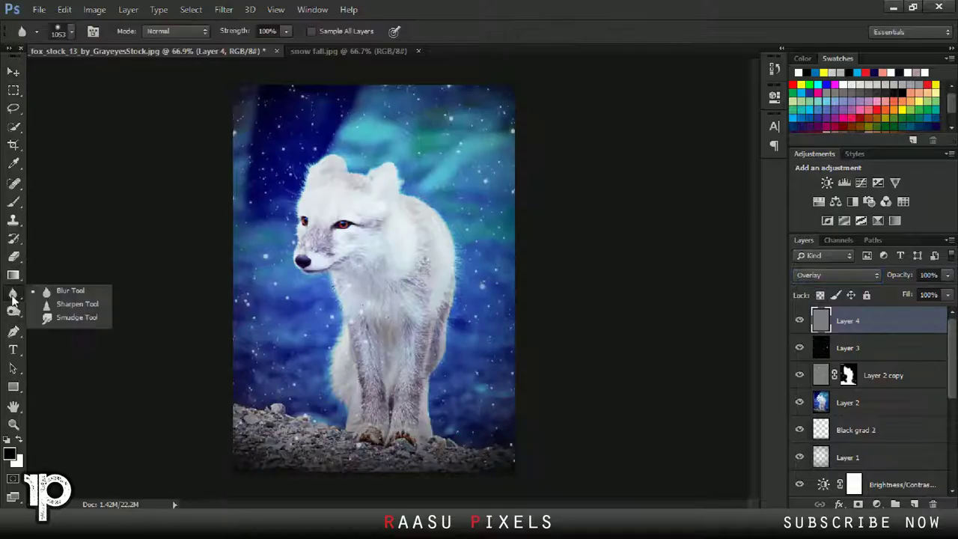
{"action": "left_click", "coordinate": [13, 311]}
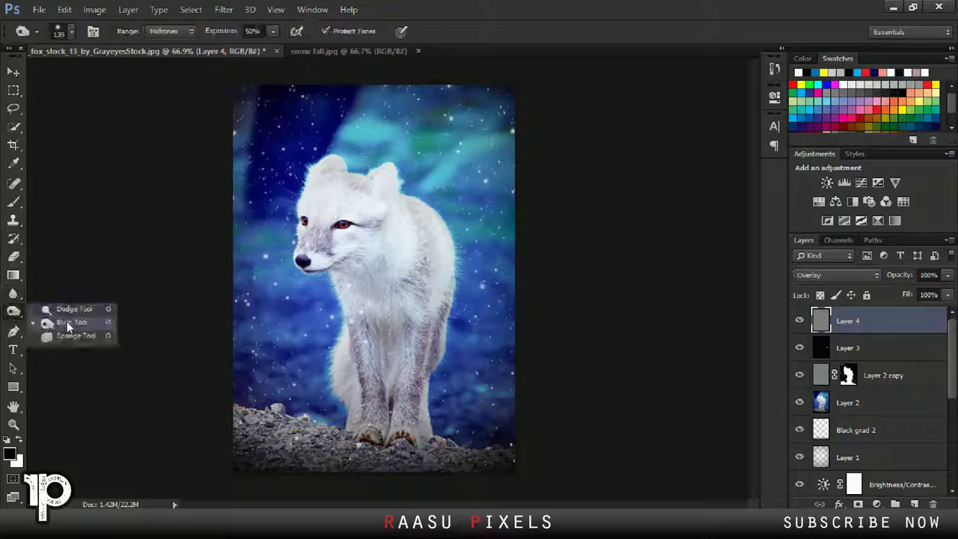
{"action": "left_click", "coordinate": [68, 325]}
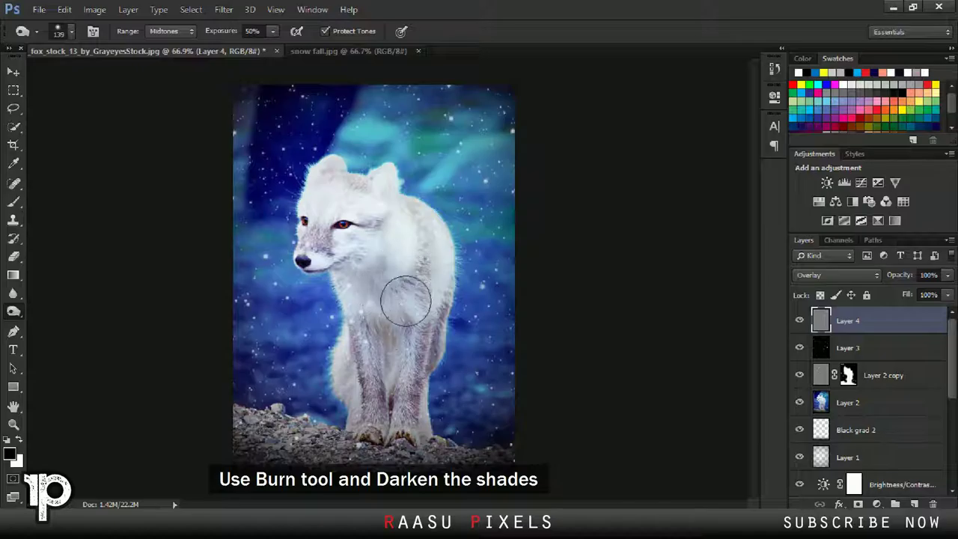
{"action": "mouse_move", "coordinate": [422, 299]}
{"action": "left_mouse_down"}
{"action": "mouse_move", "coordinate": [437, 226]}
{"action": "mouse_move", "coordinate": [397, 242]}
{"action": "mouse_move", "coordinate": [378, 300]}
{"action": "mouse_move", "coordinate": [397, 336]}
{"action": "mouse_move", "coordinate": [397, 367]}
{"action": "mouse_move", "coordinate": [395, 214]}
{"action": "mouse_move", "coordinate": [337, 262]}
{"action": "mouse_move", "coordinate": [346, 368]}
{"action": "mouse_move", "coordinate": [370, 427]}
{"action": "mouse_move", "coordinate": [359, 413]}
{"action": "mouse_move", "coordinate": [423, 414]}
{"action": "mouse_move", "coordinate": [432, 405]}
{"action": "left_mouse_up"}
{"action": "mouse_move", "coordinate": [447, 293]}
{"action": "left_mouse_down"}
{"action": "mouse_move", "coordinate": [438, 235]}
{"action": "mouse_move", "coordinate": [396, 214]}
{"action": "mouse_move", "coordinate": [374, 171]}
{"action": "mouse_move", "coordinate": [324, 172]}
{"action": "left_mouse_up"}
{"action": "left_click", "coordinate": [13, 71]}
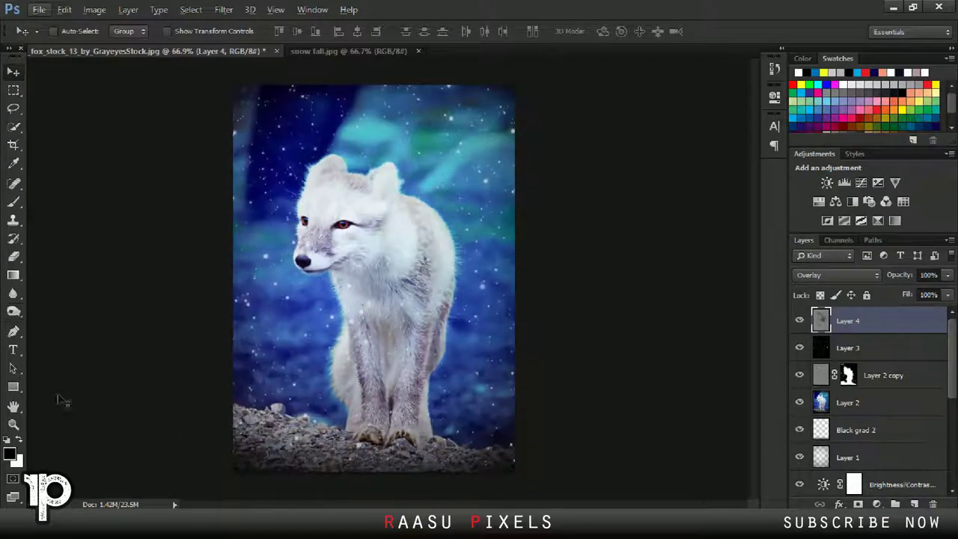
Type 'White Fox' left of the fox's face and set it in the Chiller font
{"action": "left_click", "coordinate": [13, 349]}
{"action": "left_click", "coordinate": [263, 263]}
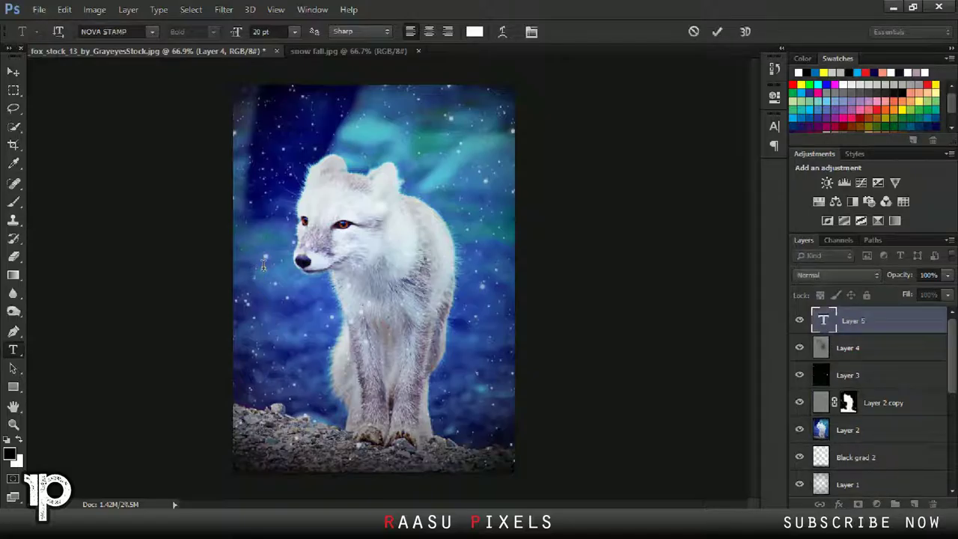
{"action": "type", "text": "Whi"}
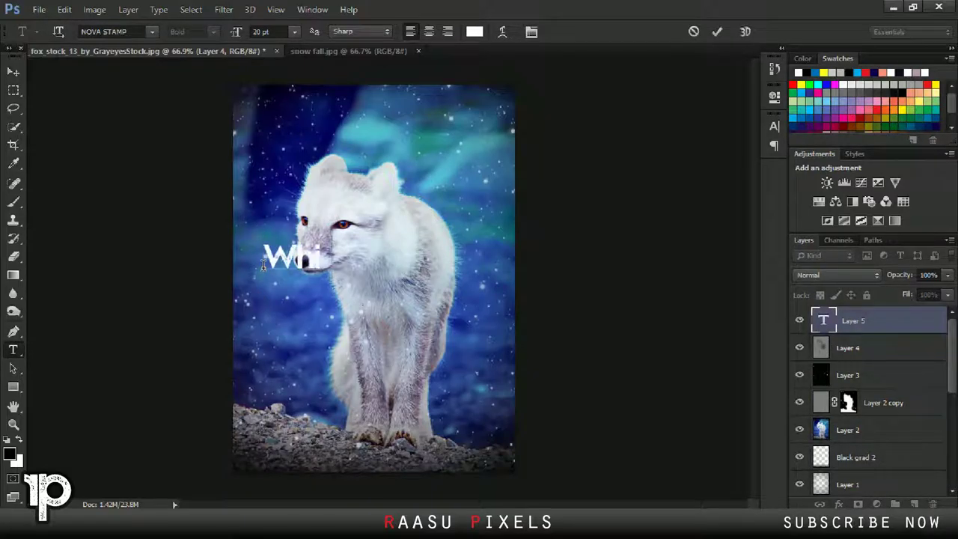
{"action": "type", "text": "te"}
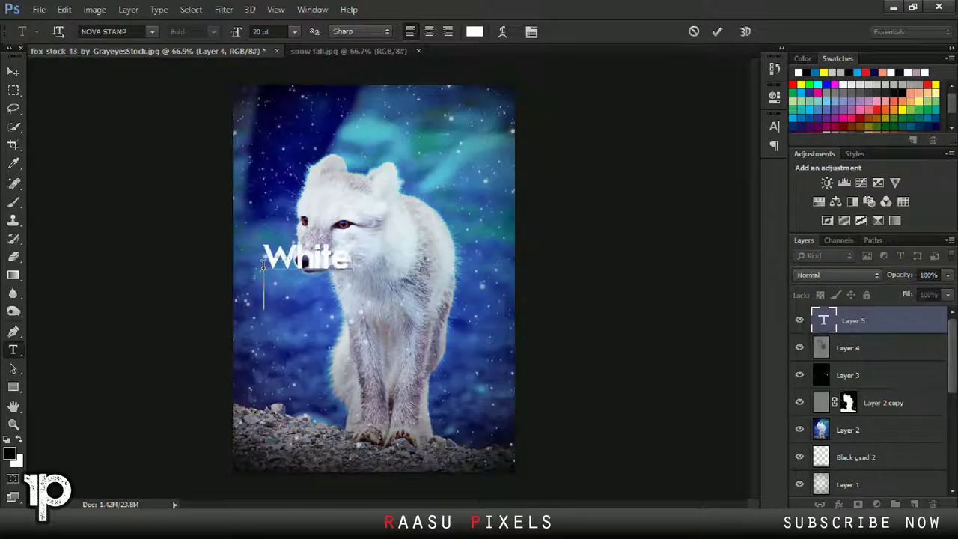
{"action": "type", "text": " Fox"}
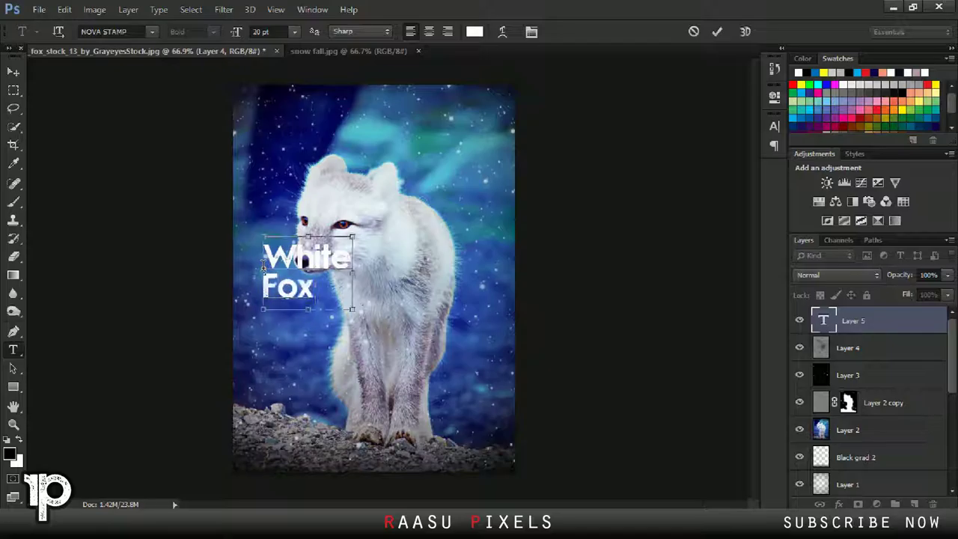
{"action": "key", "text": "ctrl+a"}
{"action": "left_click", "coordinate": [117, 31]}
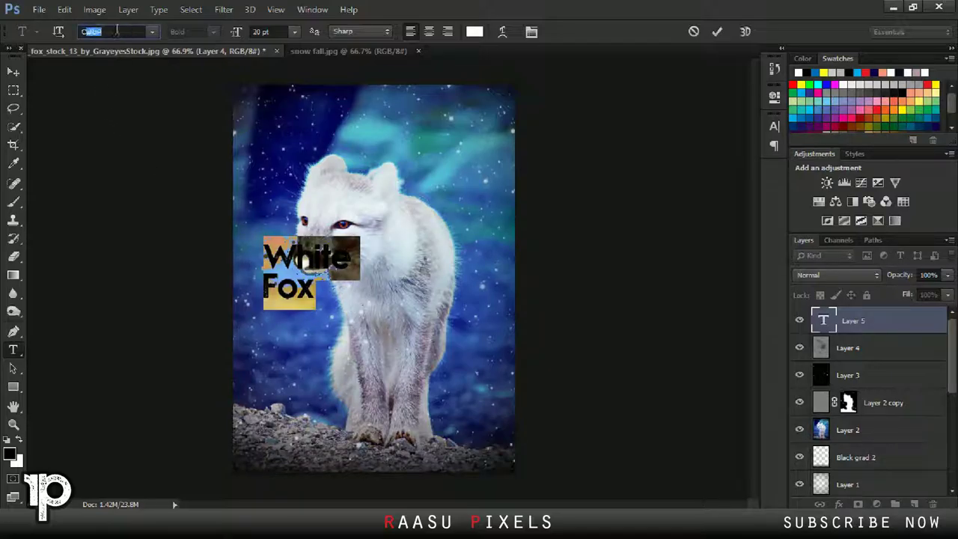
{"action": "type", "text": "Chiller"}
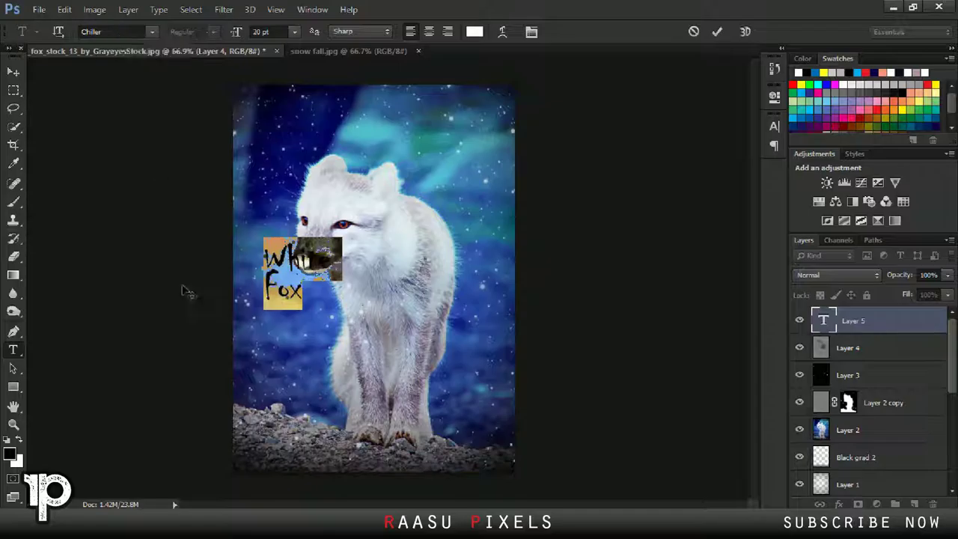
{"action": "left_click", "coordinate": [237, 33]}
Enlarge the text to 24 pt, increase its leading so 'Fox' sits lower, and commit
{"action": "left_click_drag", "start_coordinate": [236, 36], "coordinate": [311, 41]}
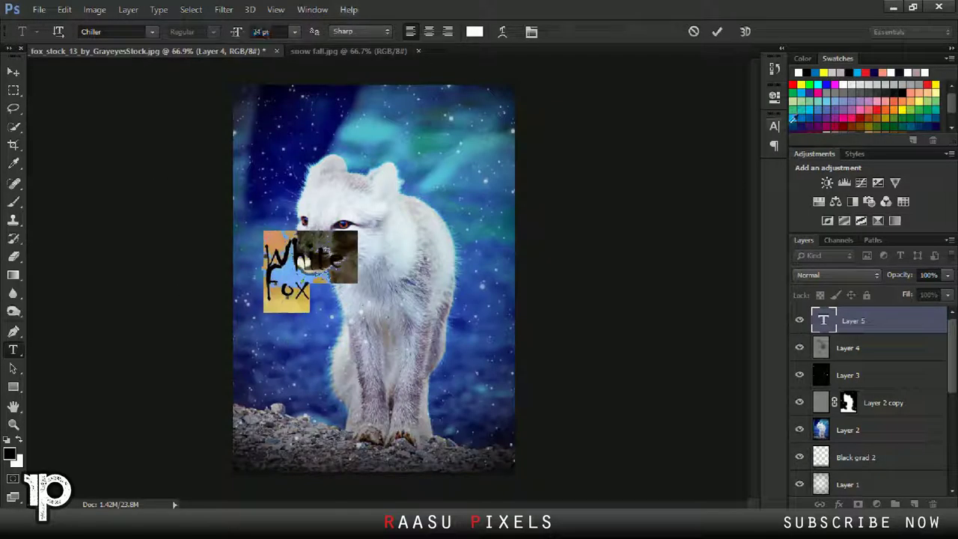
{"action": "left_click", "coordinate": [773, 126]}
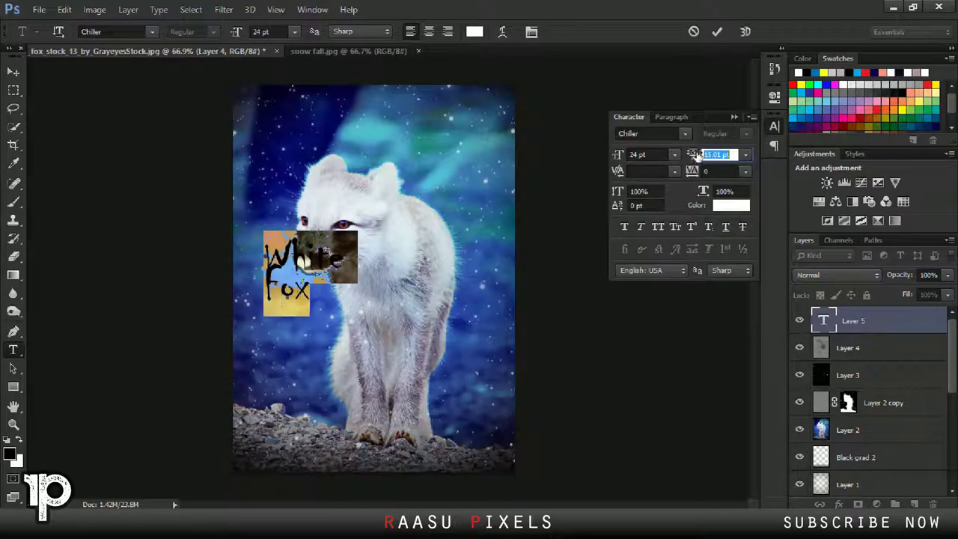
{"action": "left_click_drag", "start_coordinate": [693, 155], "coordinate": [697, 154]}
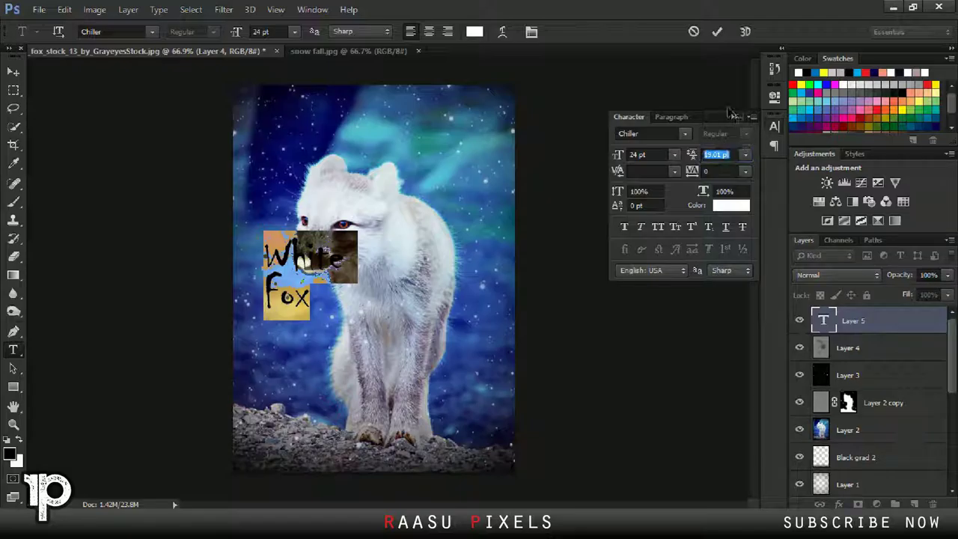
{"action": "left_click", "coordinate": [734, 117]}
{"action": "left_click", "coordinate": [716, 31]}
Move the 'White Fox' text down onto the rocks at lower left and open its layer style
{"action": "left_click", "coordinate": [13, 71]}
{"action": "left_click_drag", "start_coordinate": [306, 254], "coordinate": [309, 307]}
{"action": "left_click_drag", "start_coordinate": [287, 342], "coordinate": [281, 410]}
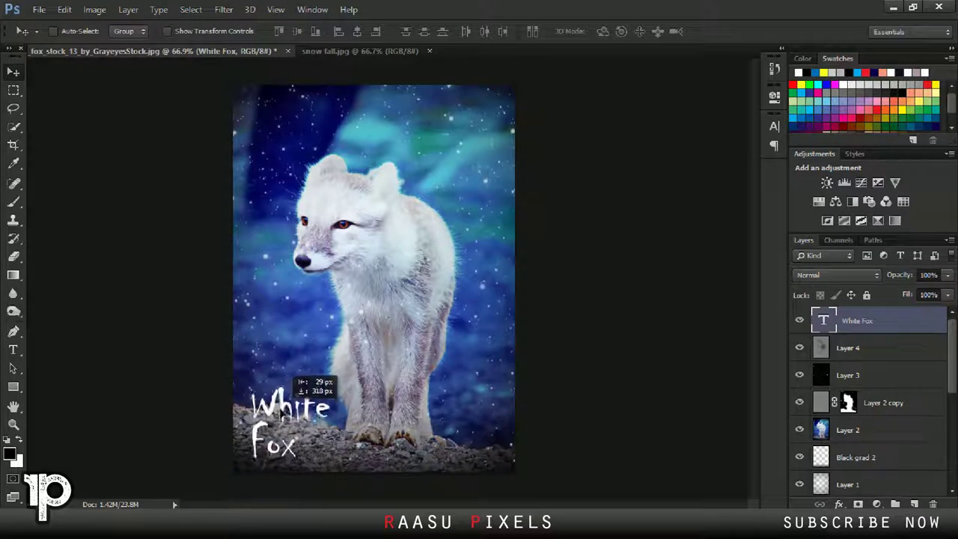
{"action": "left_click_drag", "start_coordinate": [282, 410], "coordinate": [283, 413]}
{"action": "double_click", "coordinate": [899, 331]}
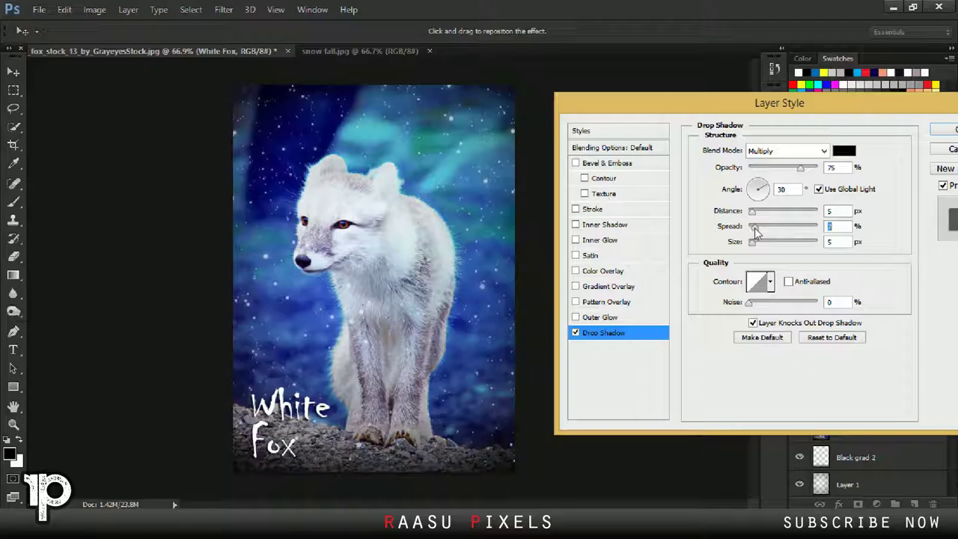
Apply a drop shadow with 7 px distance and 17% spread to 'White Fox', then add Layer 5
{"action": "left_click_drag", "start_coordinate": [756, 216], "coordinate": [762, 217]}
{"action": "left_click_drag", "start_coordinate": [752, 215], "coordinate": [756, 243]}
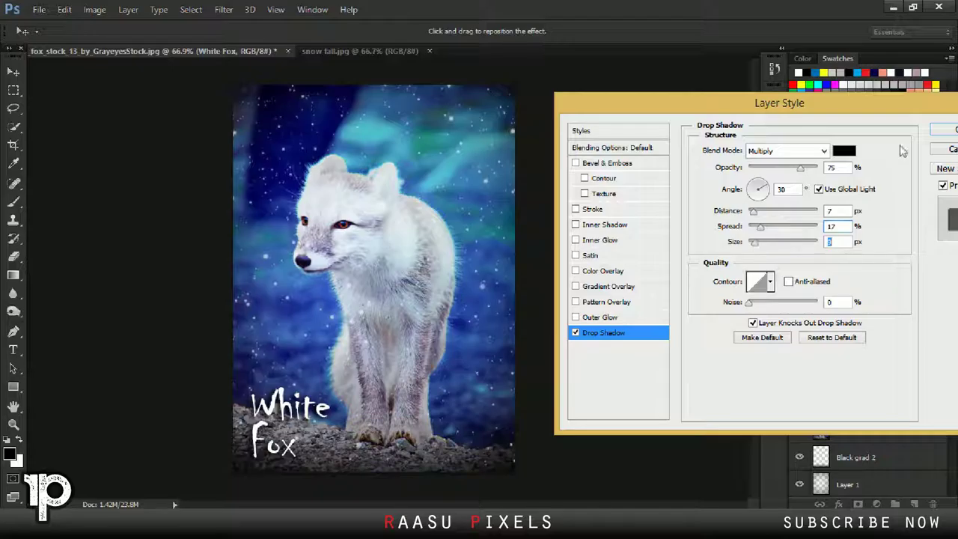
{"action": "left_click", "coordinate": [946, 130]}
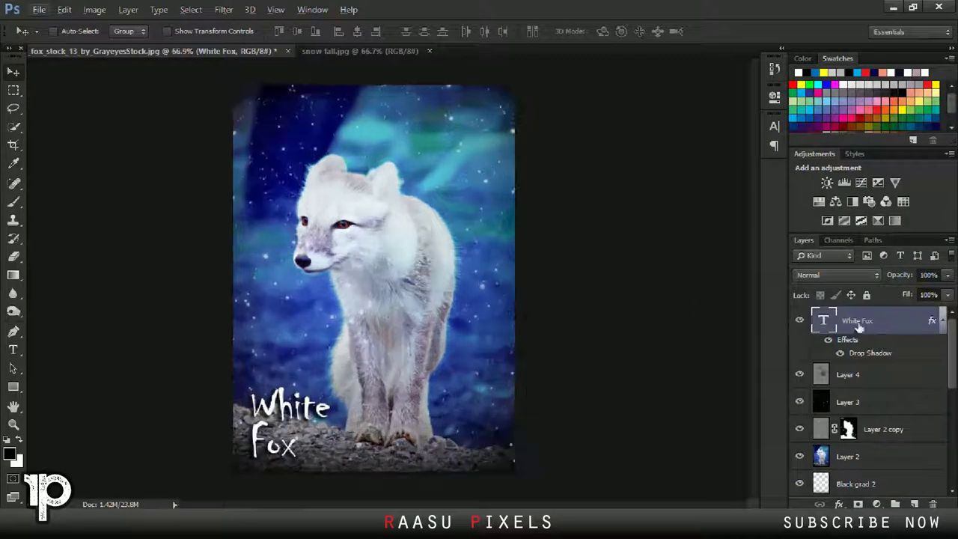
{"action": "key", "text": "ctrl+shift+alt+n"}
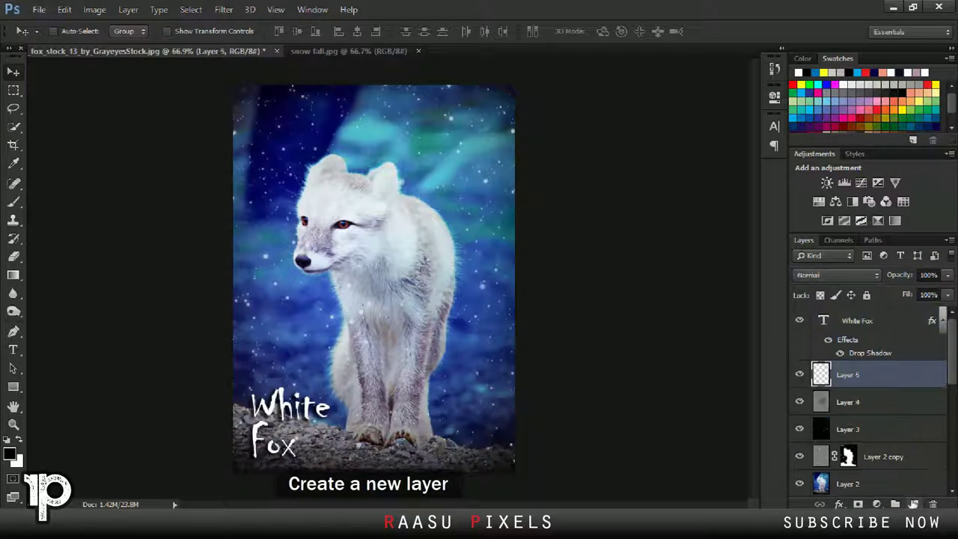
Select the whole canvas and convert the selection to a 7 px border band
{"action": "left_click", "coordinate": [193, 10]}
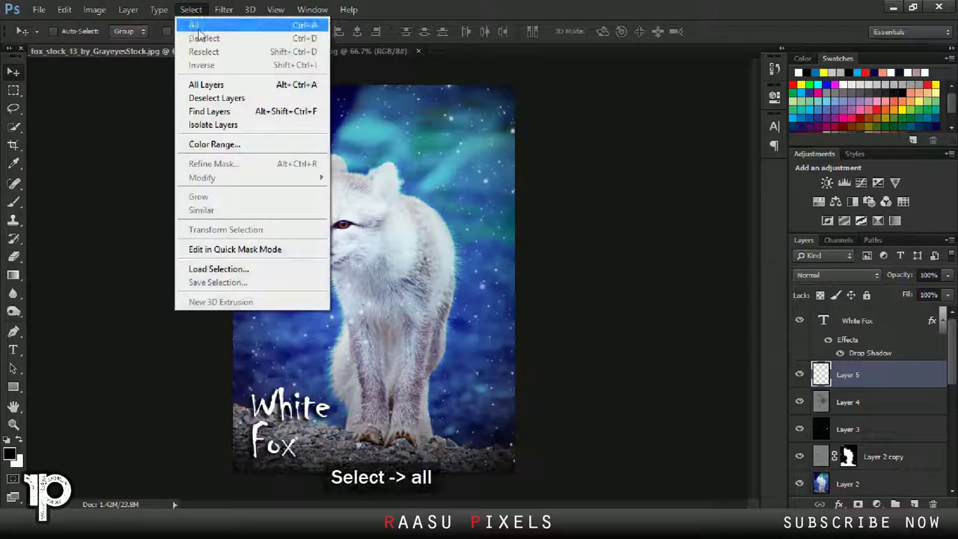
{"action": "left_click", "coordinate": [196, 24]}
{"action": "left_click", "coordinate": [190, 9]}
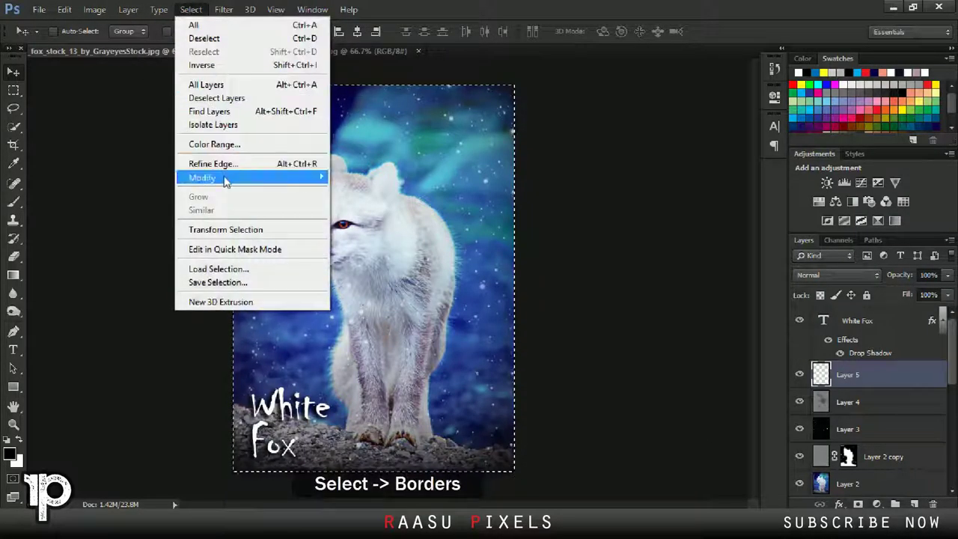
{"action": "mouse_move", "coordinate": [202, 177]}
{"action": "left_click", "coordinate": [352, 178]}
{"action": "type", "text": "7"}
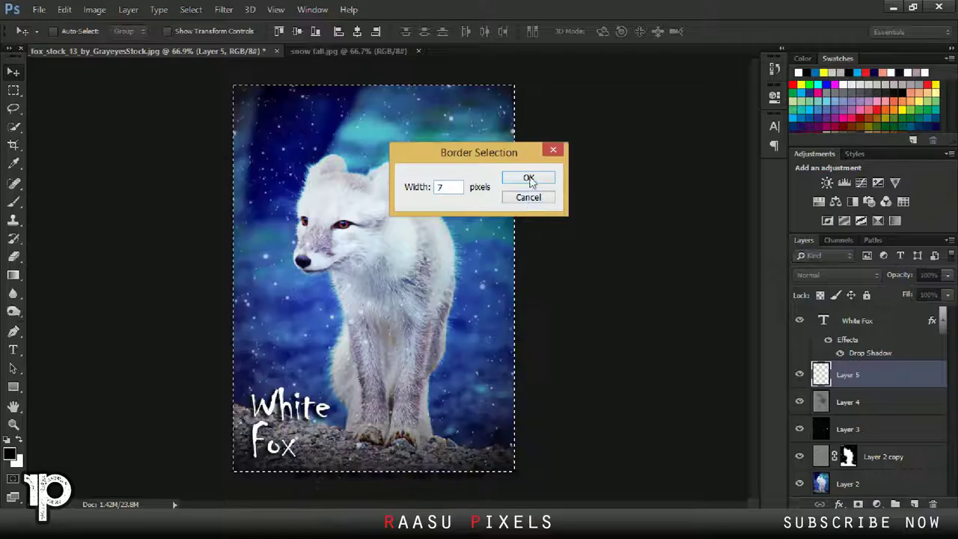
{"action": "left_click", "coordinate": [528, 179]}
Fill the border band with white and deselect
{"action": "left_click", "coordinate": [65, 9]}
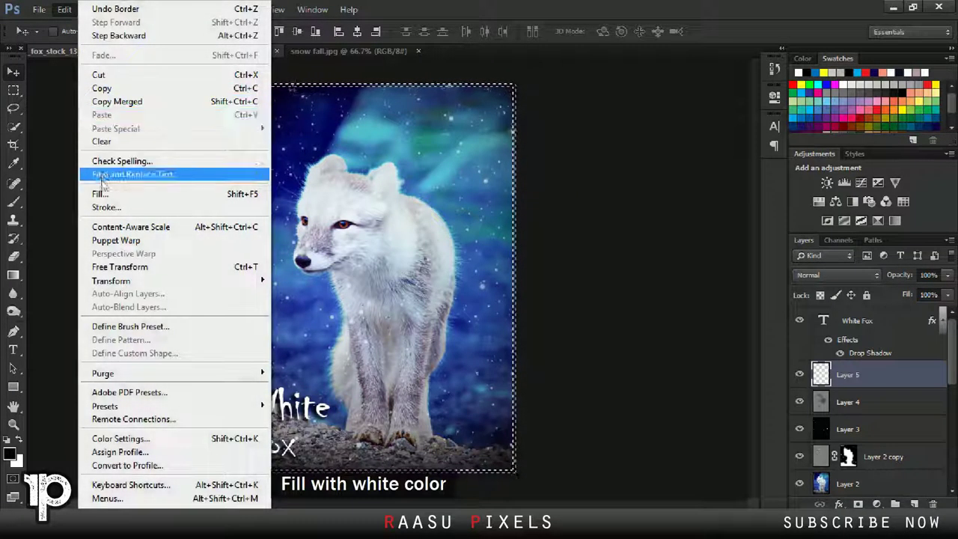
{"action": "left_click", "coordinate": [100, 193]}
{"action": "left_click", "coordinate": [508, 156]}
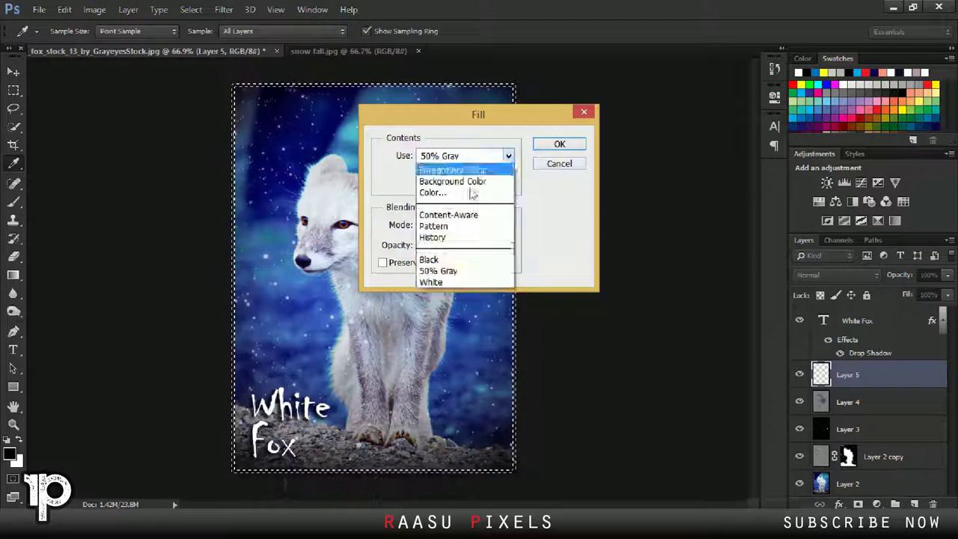
{"action": "left_click", "coordinate": [431, 282]}
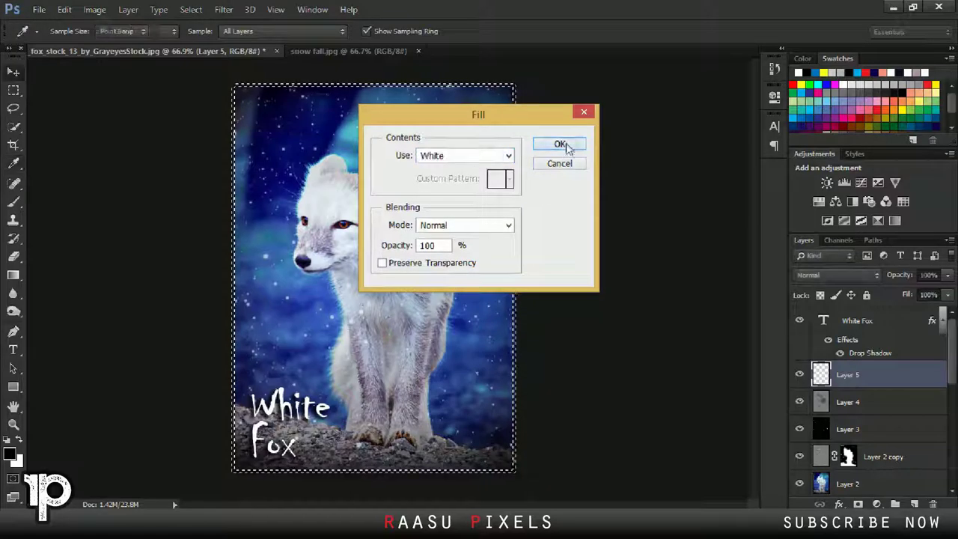
{"action": "left_click", "coordinate": [560, 144]}
{"action": "key", "text": "v"}
{"action": "key", "text": "ctrl+d"}
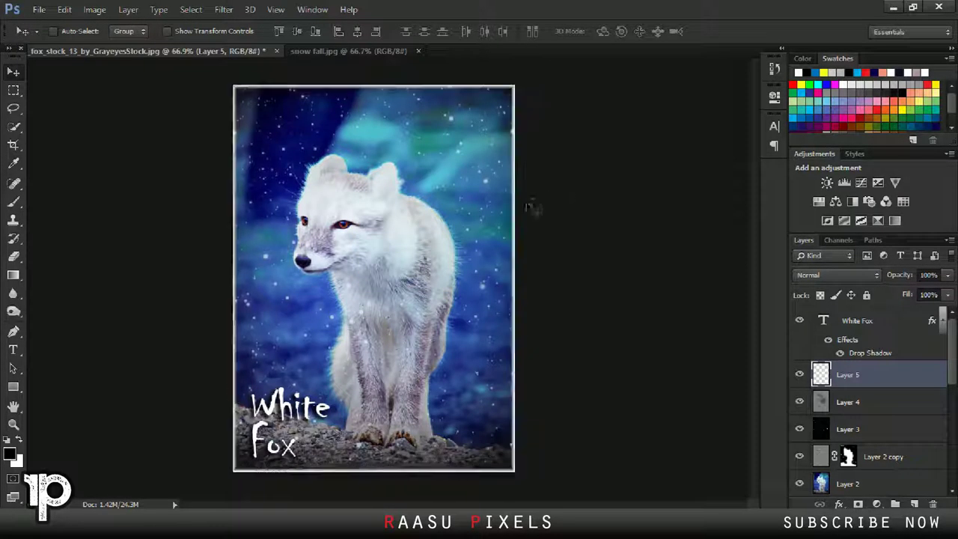
{"action": "scroll", "coordinate": [527, 239], "scroll_direction": "down", "scroll_amount": 1}
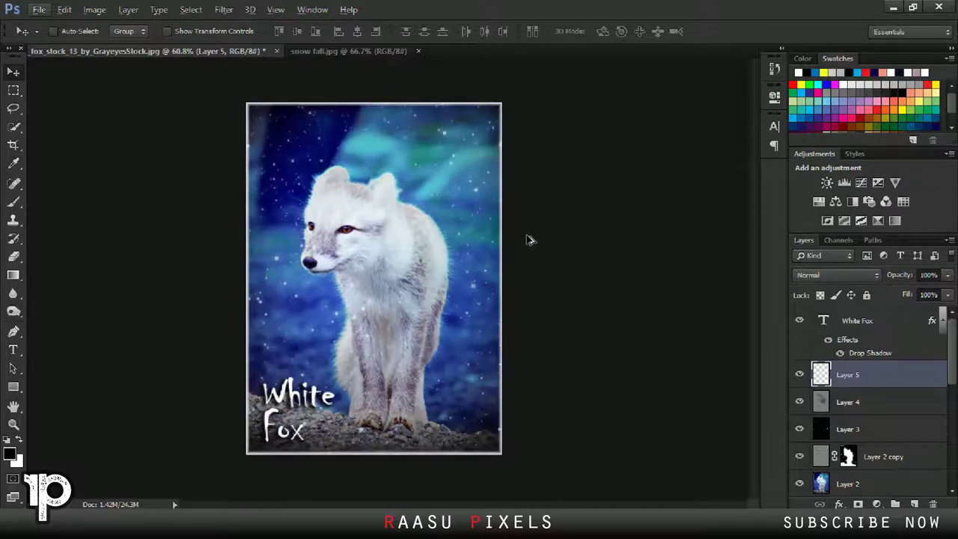
{"action": "scroll", "coordinate": [527, 239], "scroll_direction": "up", "scroll_amount": 2}
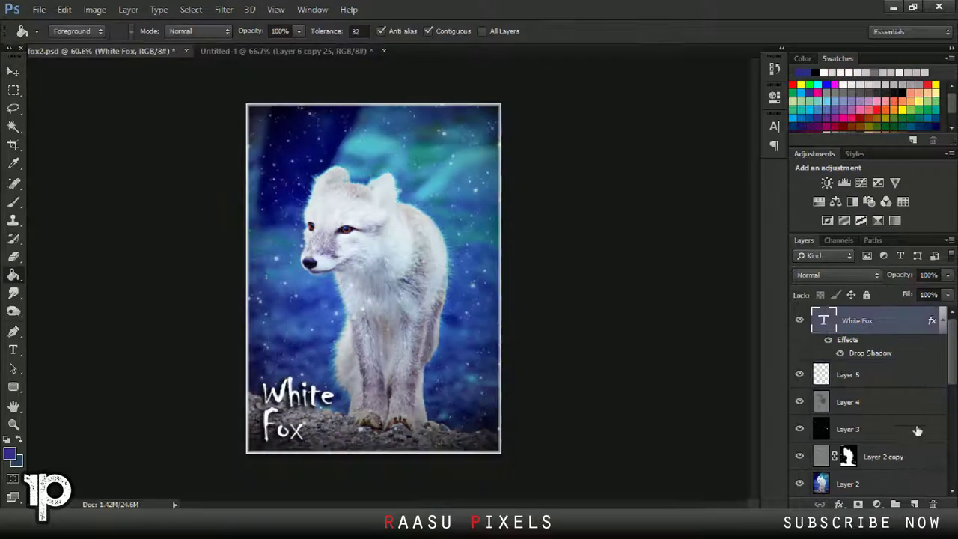
Add a layer named 'Completed', stamp all visible layers into it, and add Layer 6 above
{"action": "left_click", "coordinate": [914, 503]}
{"action": "double_click", "coordinate": [849, 321]}
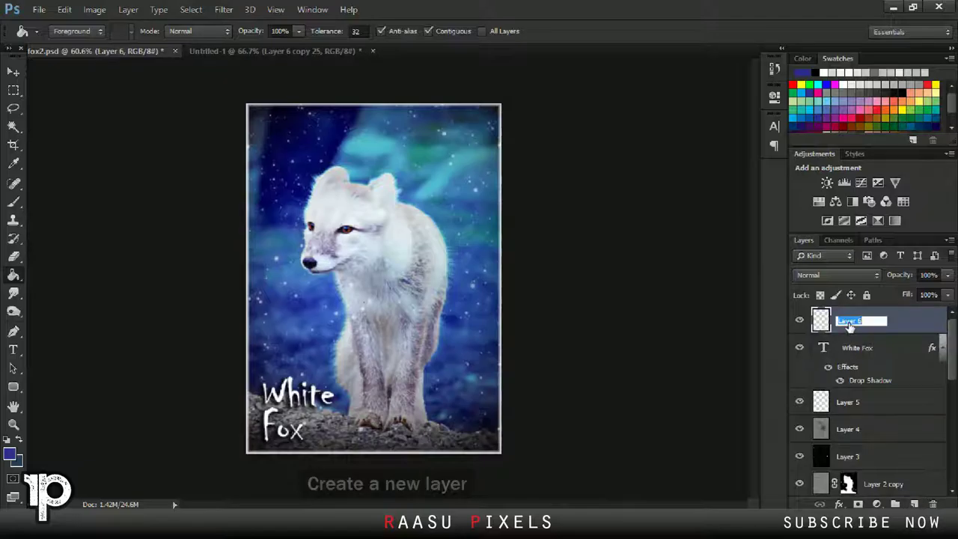
{"action": "type", "text": "Completed"}
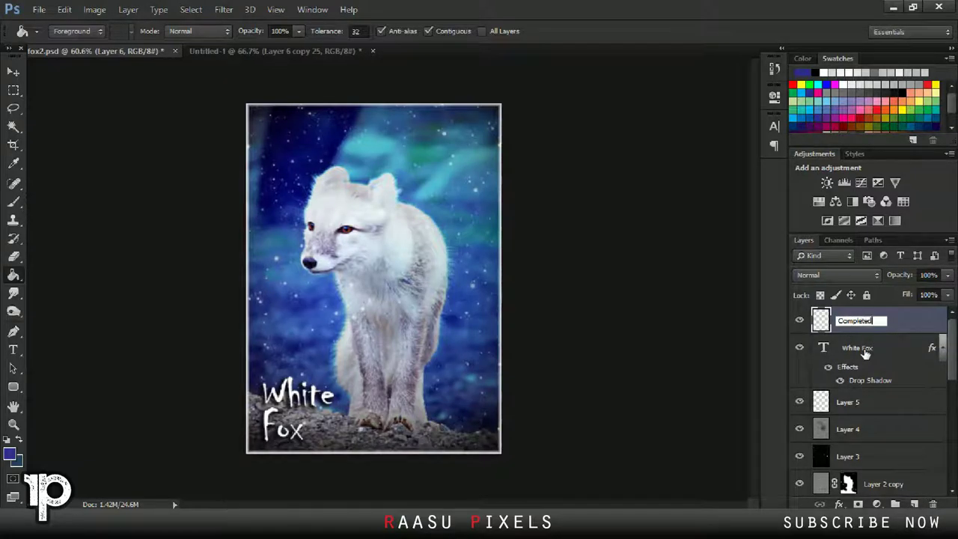
{"action": "key", "text": "Return"}
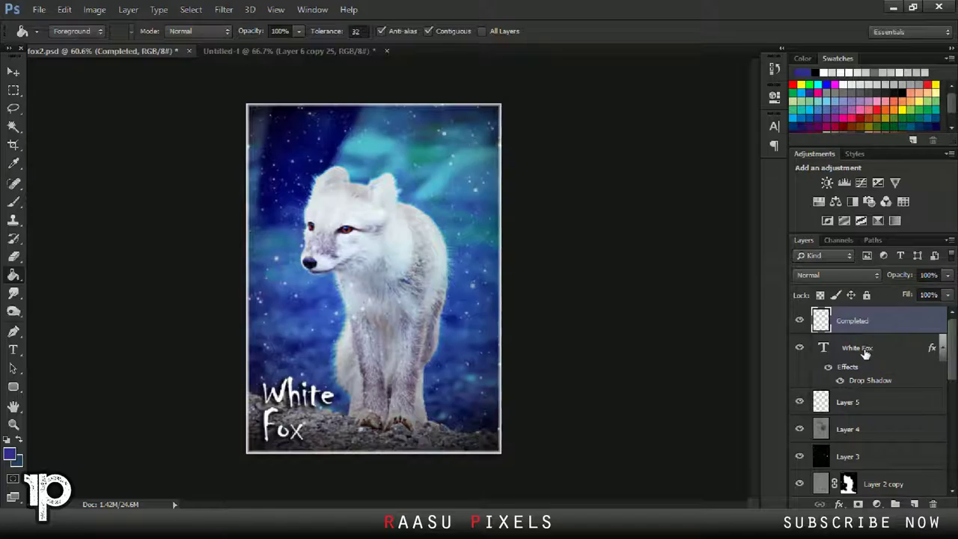
{"action": "key", "text": "ctrl+shift+alt+e"}
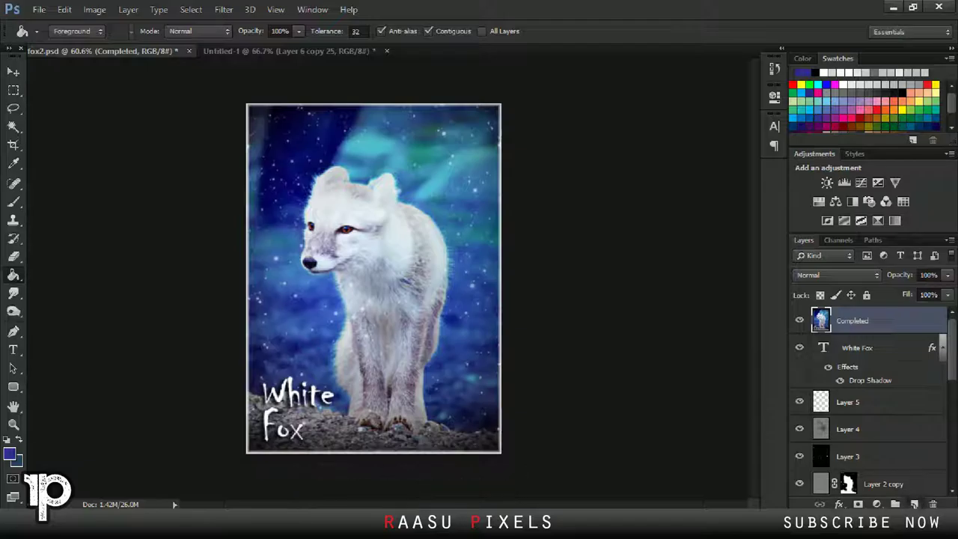
{"action": "left_click", "coordinate": [913, 504]}
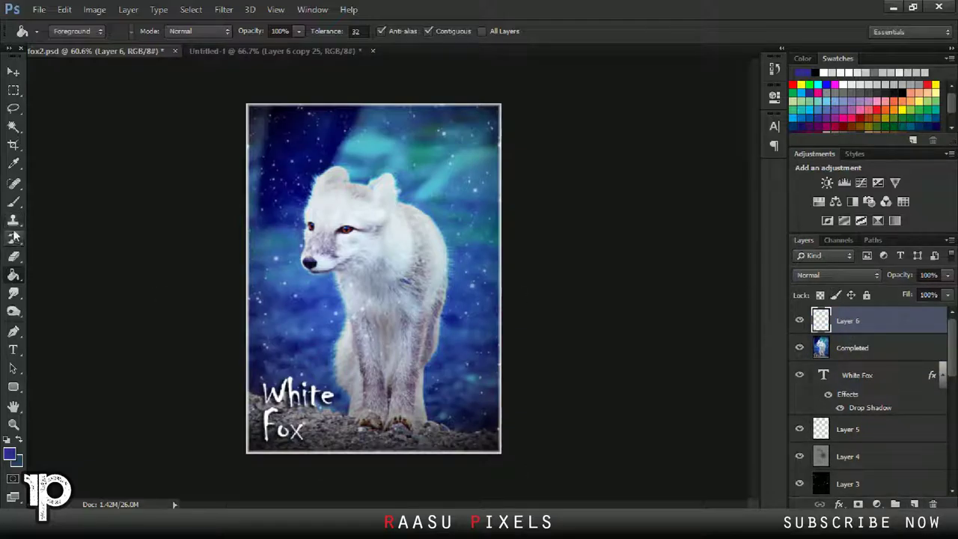
{"action": "right_click", "coordinate": [15, 276]}
Draw a radial gradient across the image from the right edge leftward
{"action": "left_click", "coordinate": [75, 272]}
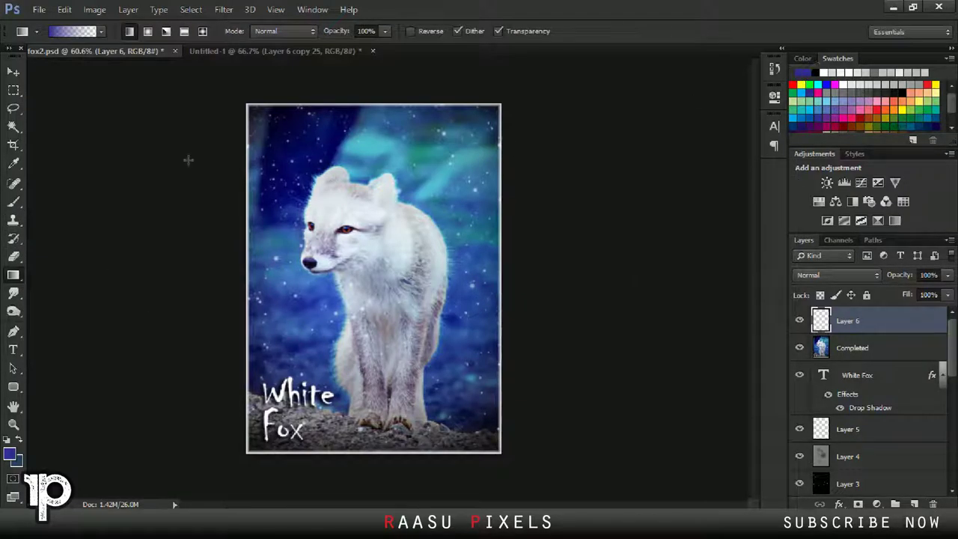
{"action": "left_click", "coordinate": [147, 34]}
{"action": "left_click_drag", "start_coordinate": [503, 259], "coordinate": [314, 259]}
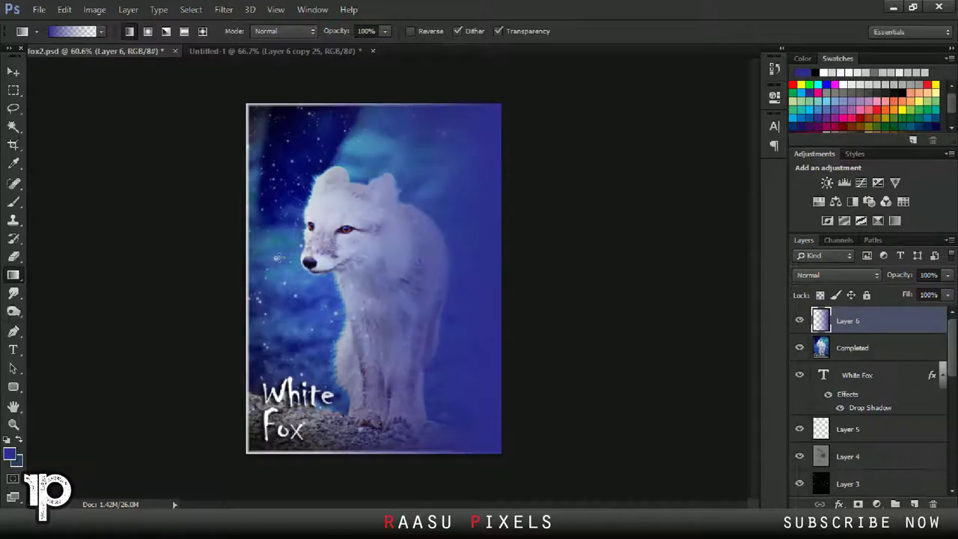
{"action": "left_click_drag", "start_coordinate": [510, 261], "coordinate": [198, 263]}
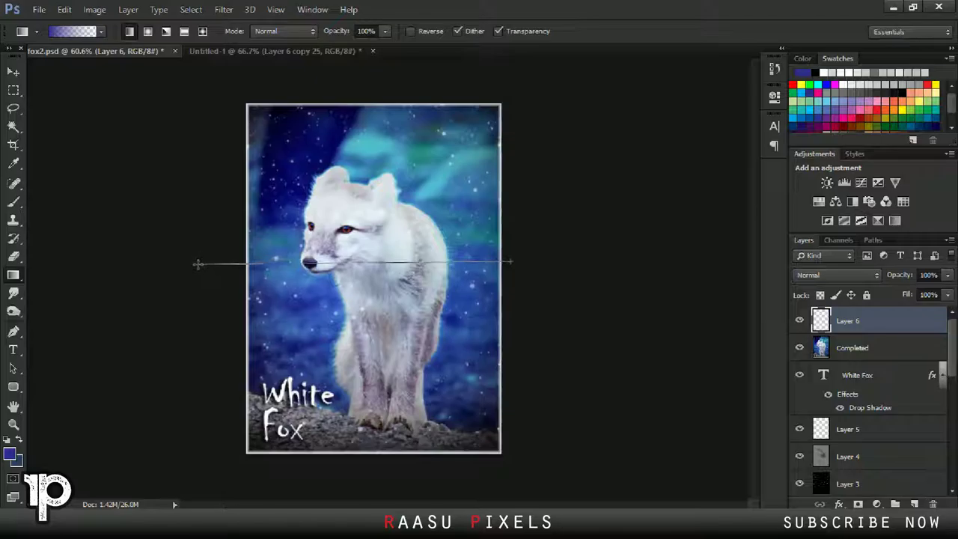
Set the gradient layer to Screen blend mode and lower its opacity to 70%
{"action": "left_click", "coordinate": [804, 275]}
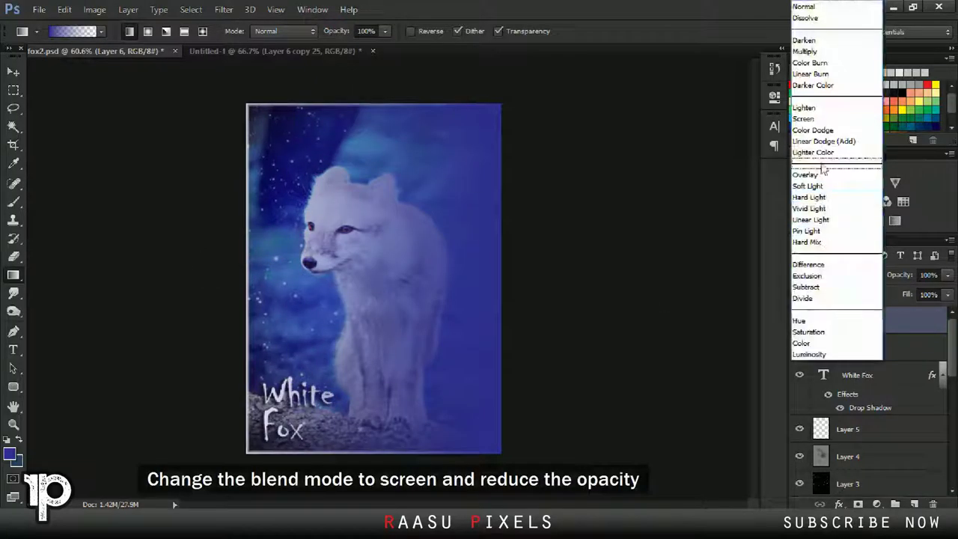
{"action": "left_click", "coordinate": [810, 122]}
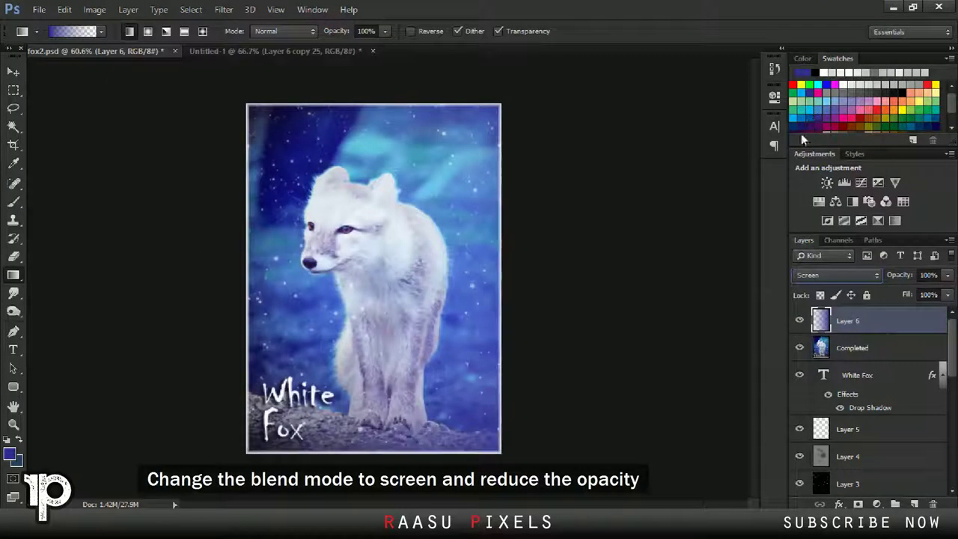
{"action": "left_click_drag", "start_coordinate": [891, 276], "coordinate": [892, 279]}
{"action": "left_click", "coordinate": [898, 279]}
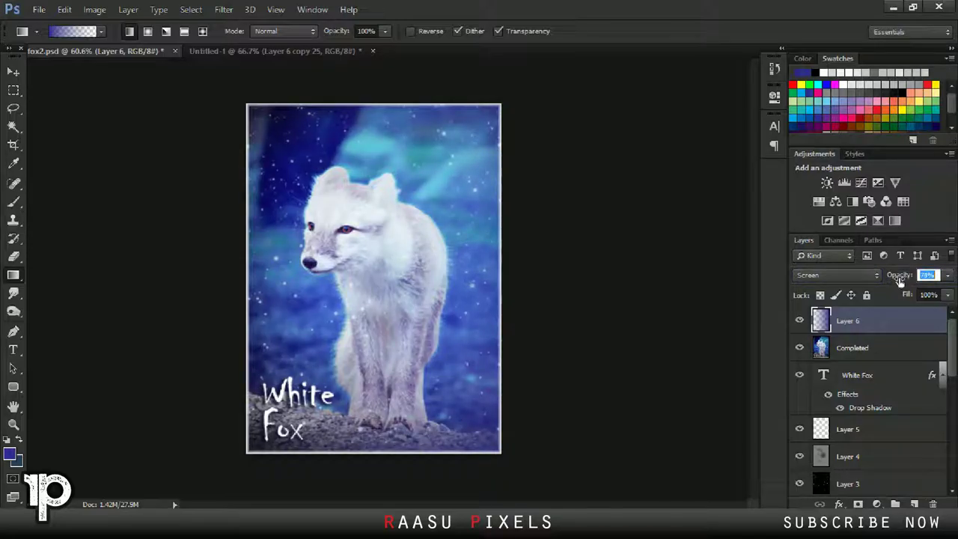
{"action": "type", "text": "70"}
{"action": "key", "text": "Return"}
Toggle the glow layer's visibility to compare the image with and without it
{"action": "left_click", "coordinate": [799, 320]}
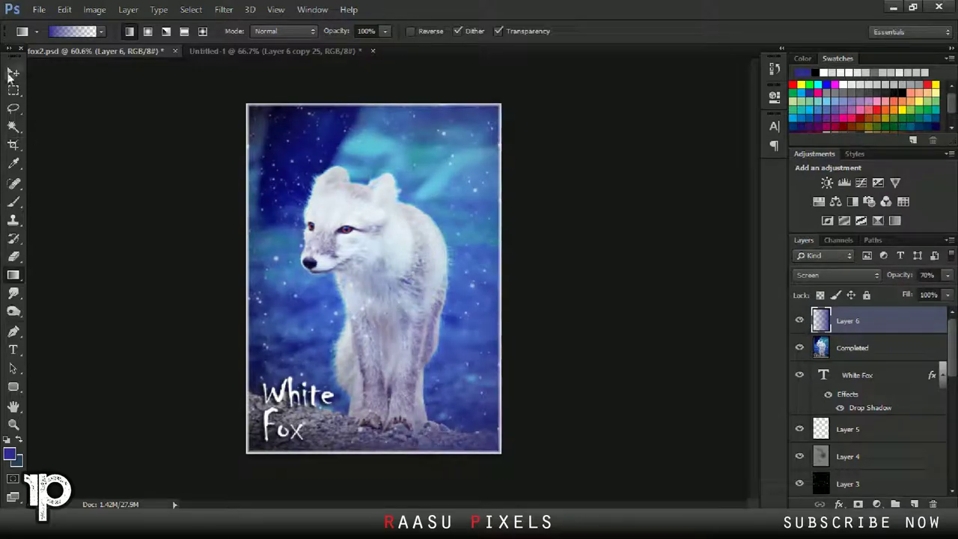
{"action": "left_click", "coordinate": [12, 72]}
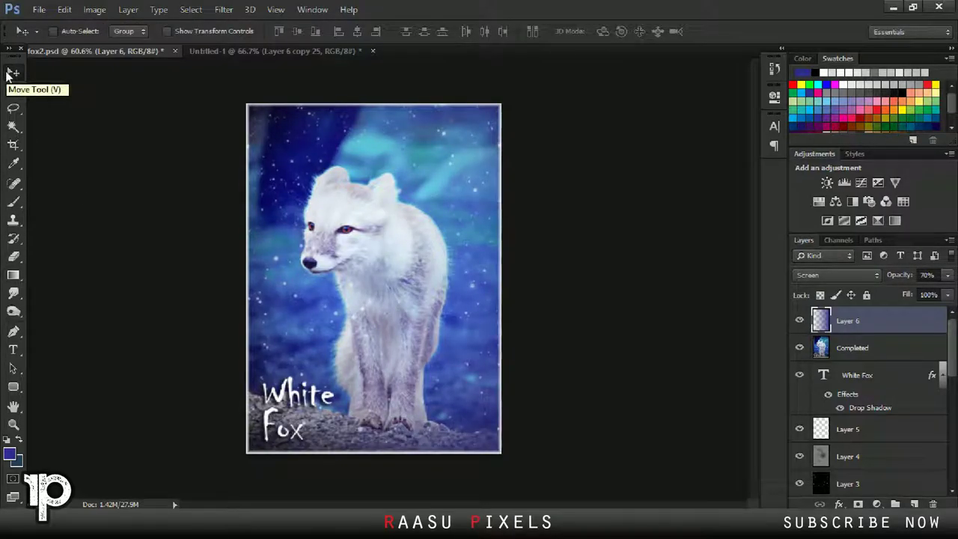
{"action": "left_click", "coordinate": [901, 277]}
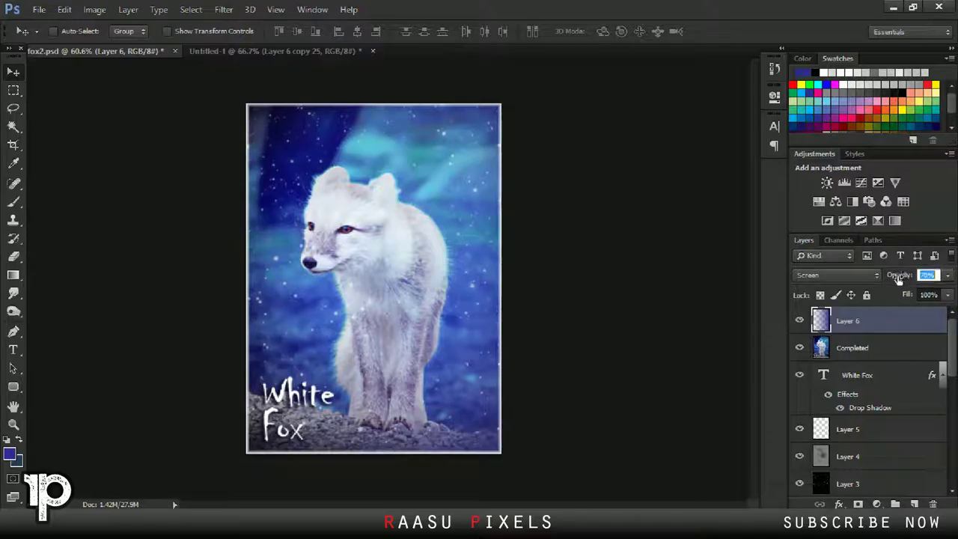
{"action": "left_click", "coordinate": [799, 321]}
{"action": "left_click", "coordinate": [800, 320]}
{"action": "scroll", "coordinate": [476, 125], "scroll_direction": "up", "scroll_amount": 2}
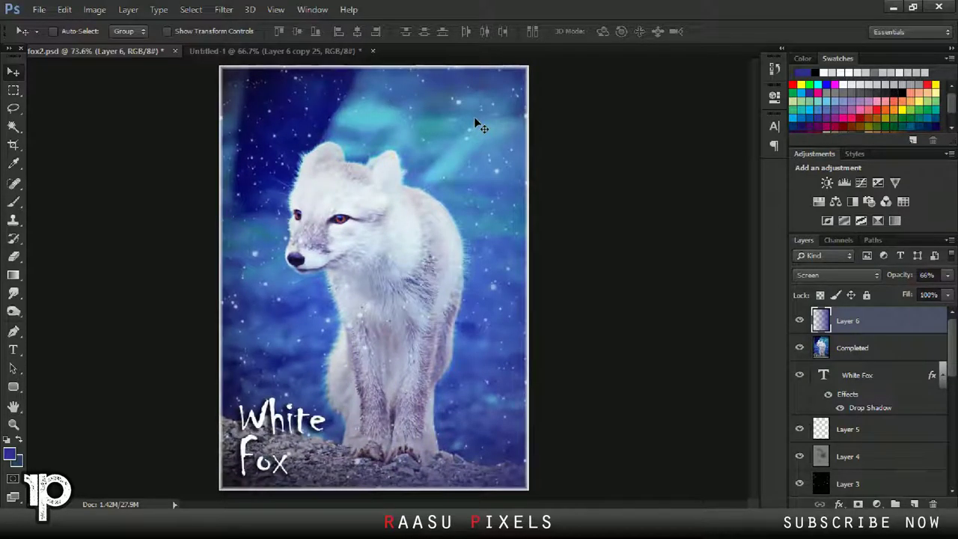